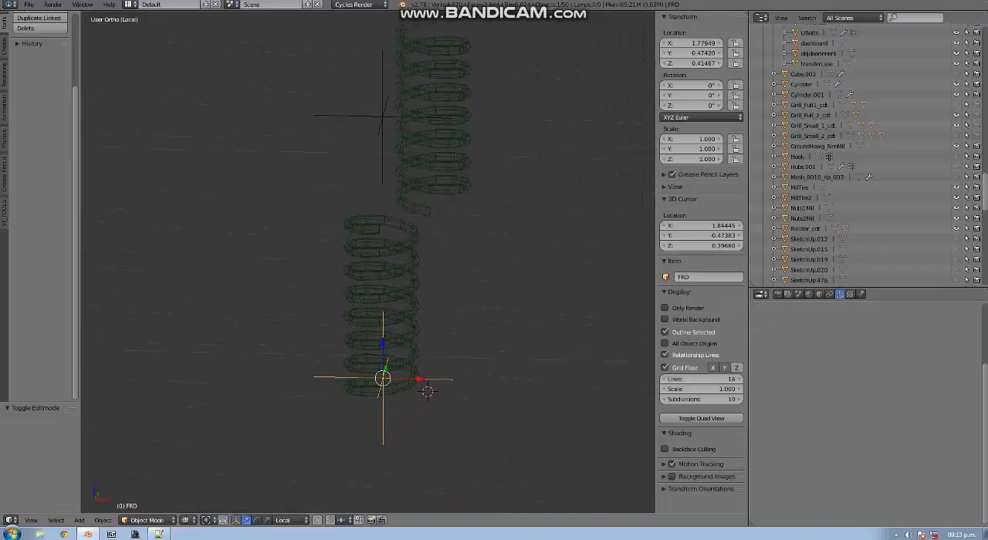
Review the Front Area IKBone entry for FRU in 1970_Ford_F100.xml in Notepad++, and return to the spring model in Blender
{"action": "left_click", "coordinate": [158, 534]}
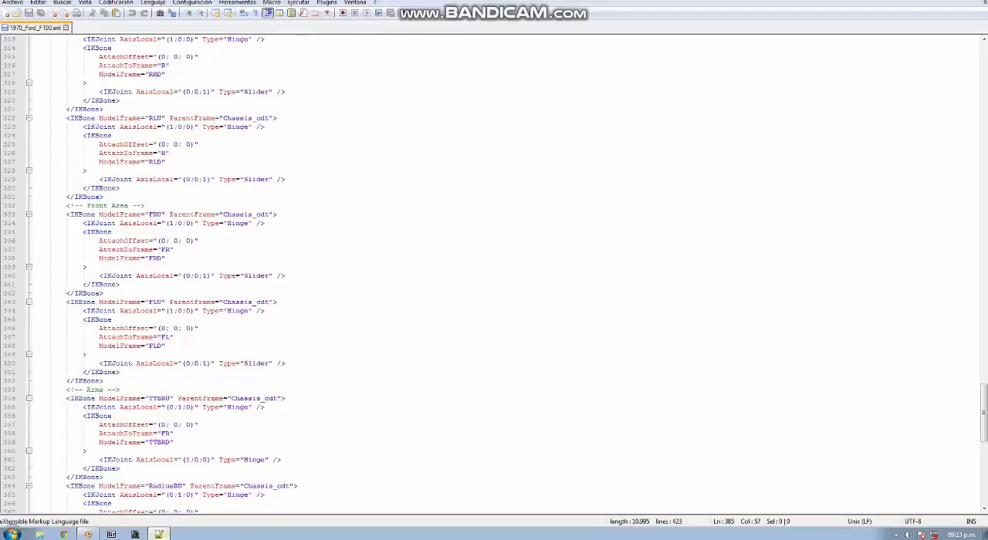
{"action": "scroll", "coordinate": [506, 276], "scroll_direction": "down", "scroll_amount": 1}
{"action": "scroll", "coordinate": [506, 276], "scroll_direction": "up", "scroll_amount": 2}
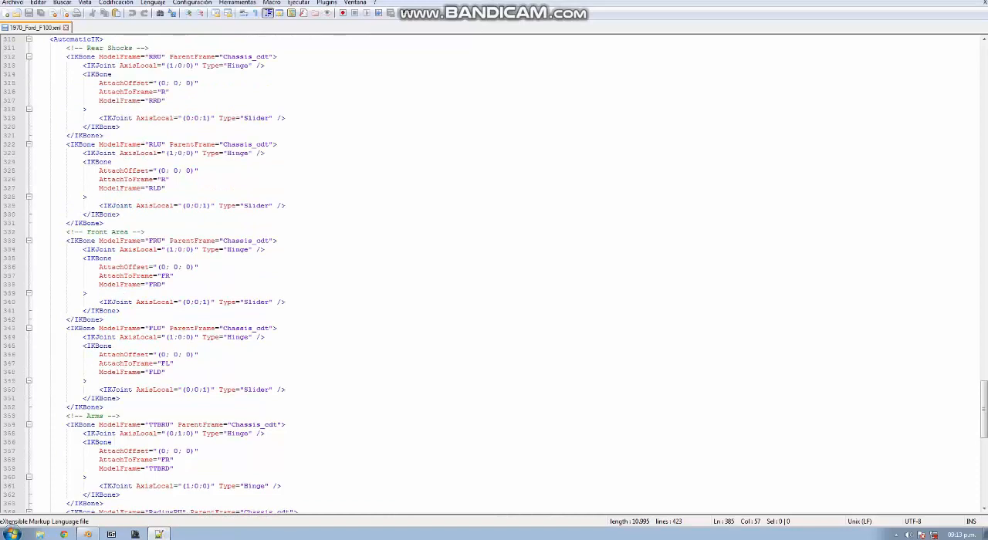
{"action": "left_click", "coordinate": [74, 240]}
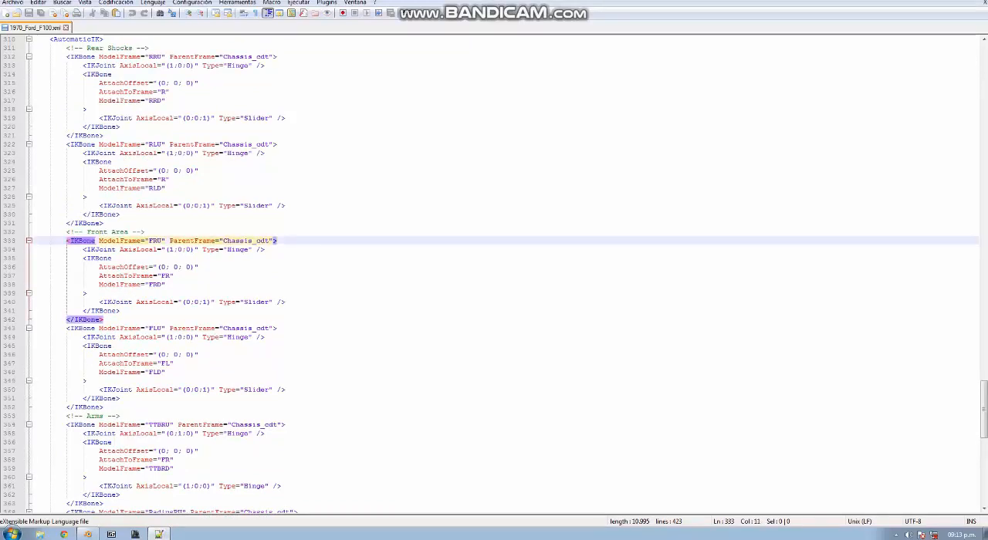
{"action": "left_click", "coordinate": [86, 535]}
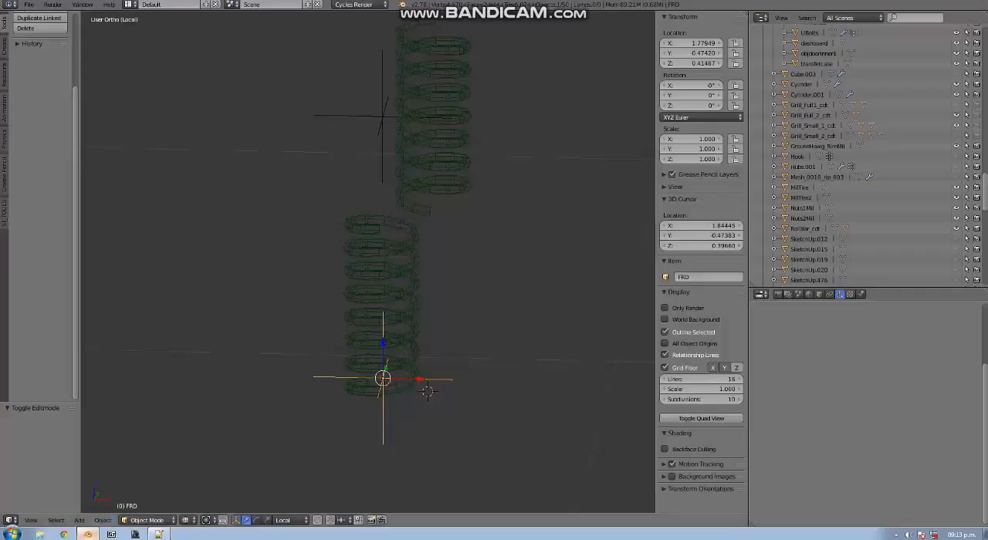
{"action": "scroll", "coordinate": [368, 262], "scroll_direction": "up", "scroll_amount": 2}
{"action": "middle_click_drag", "start_coordinate": [402, 308], "coordinate": [347, 315]}
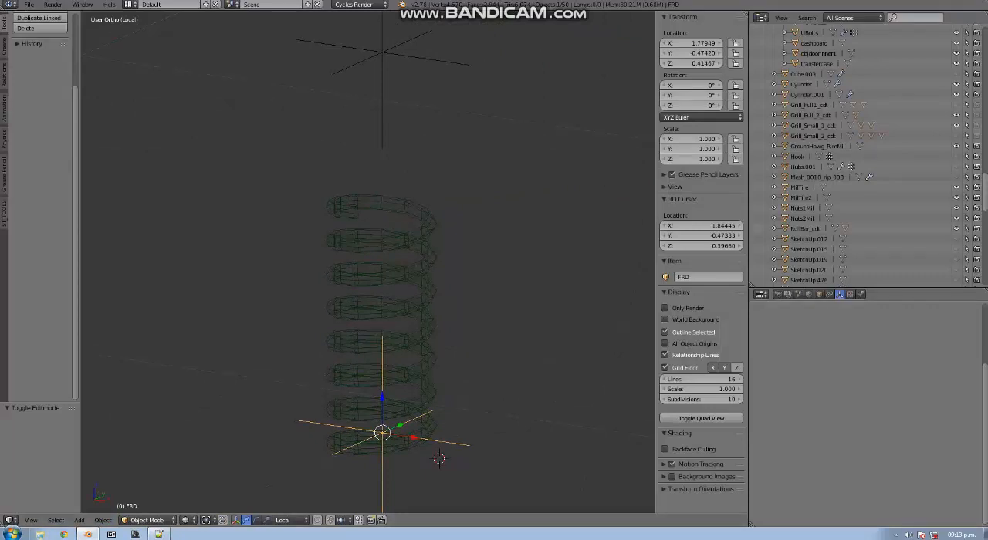
Open the desktop folder Spintires Mudrunner - Editor Beta in Windows Explorer
{"action": "left_click", "coordinate": [40, 534]}
{"action": "left_click", "coordinate": [135, 91]}
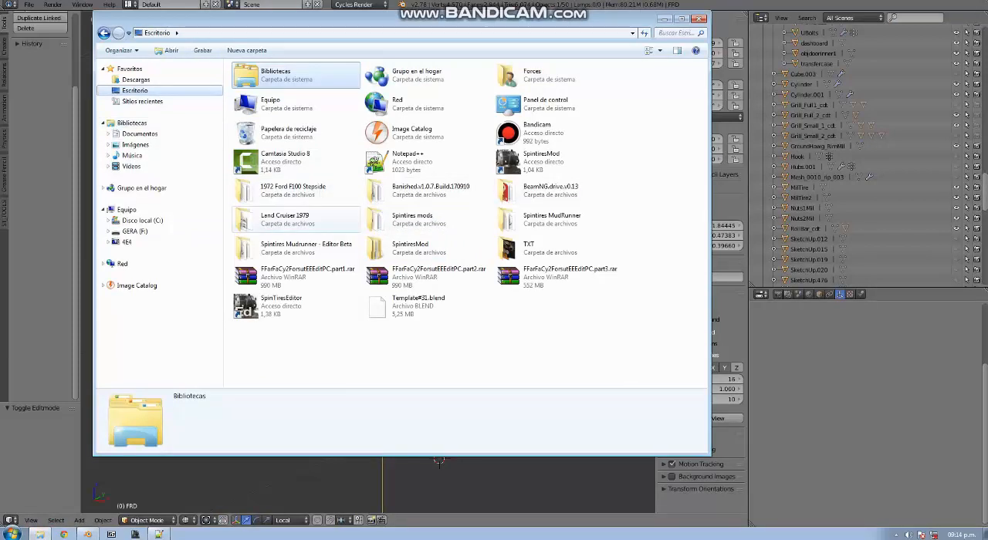
{"action": "left_click", "coordinate": [306, 248]}
{"action": "double_click", "coordinate": [306, 249]}
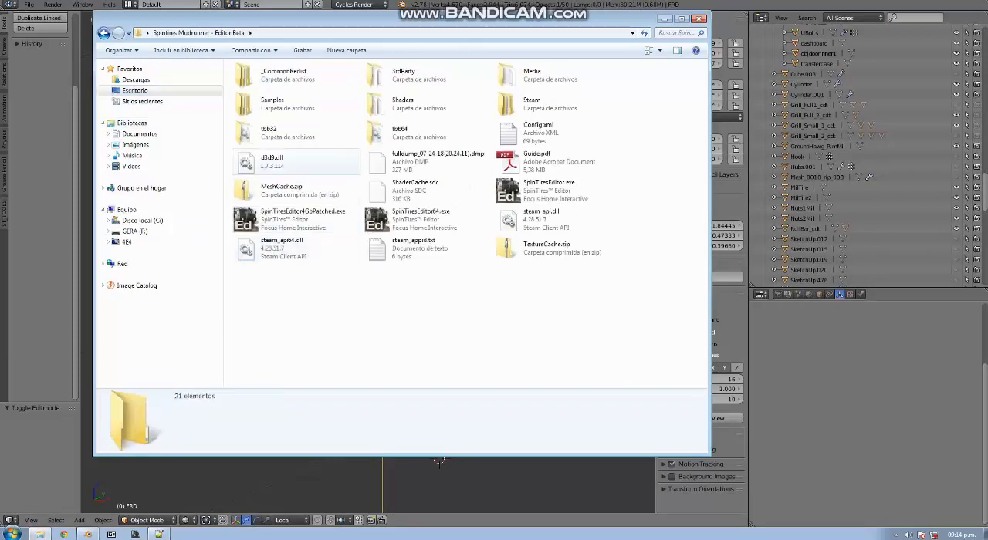
Launch Number Paster.exe from the editor's 3rdParty folder, and place its window clear of the Blender viewport
{"action": "double_click", "coordinate": [533, 75]}
{"action": "double_click", "coordinate": [253, 91]}
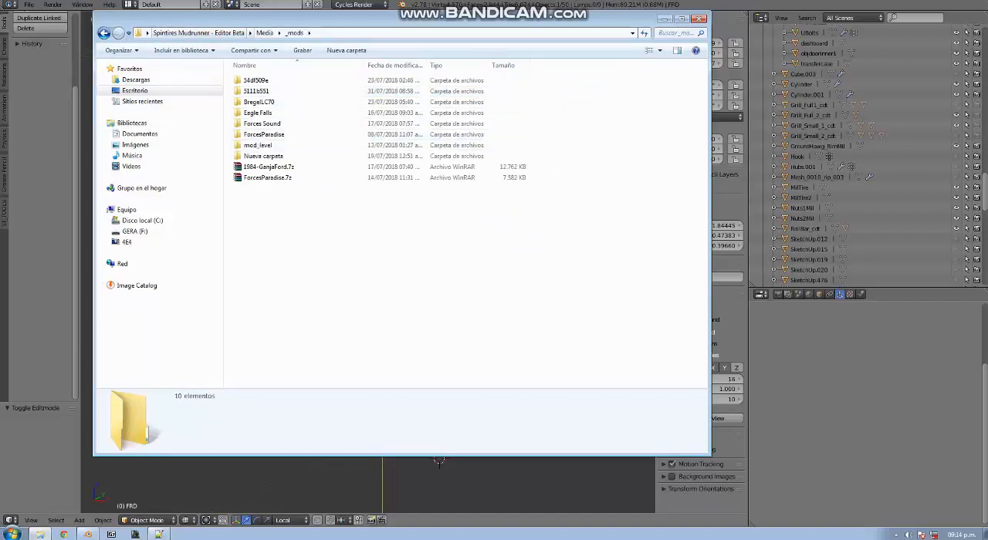
{"action": "left_click", "coordinate": [279, 33]}
{"action": "mouse_move", "coordinate": [250, 33]}
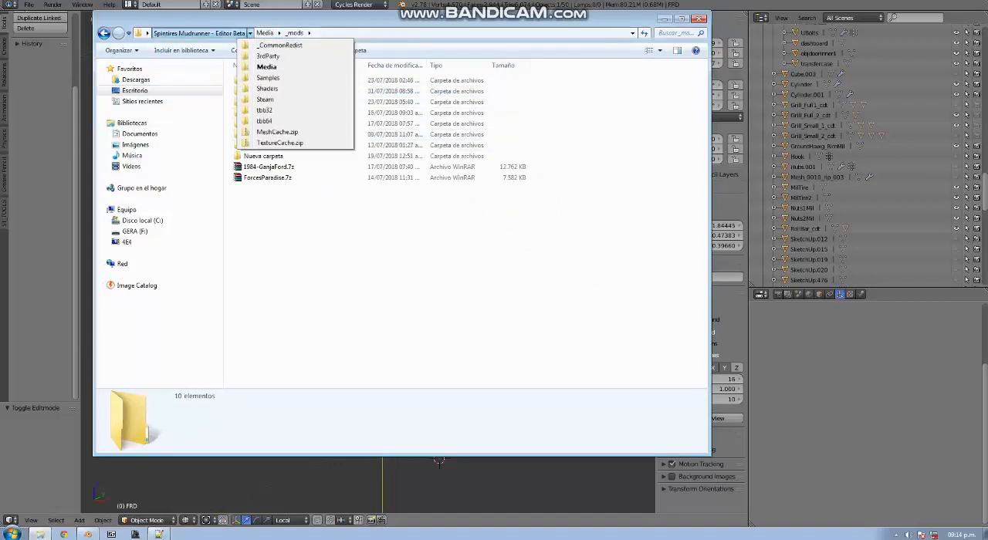
{"action": "left_click", "coordinate": [267, 55]}
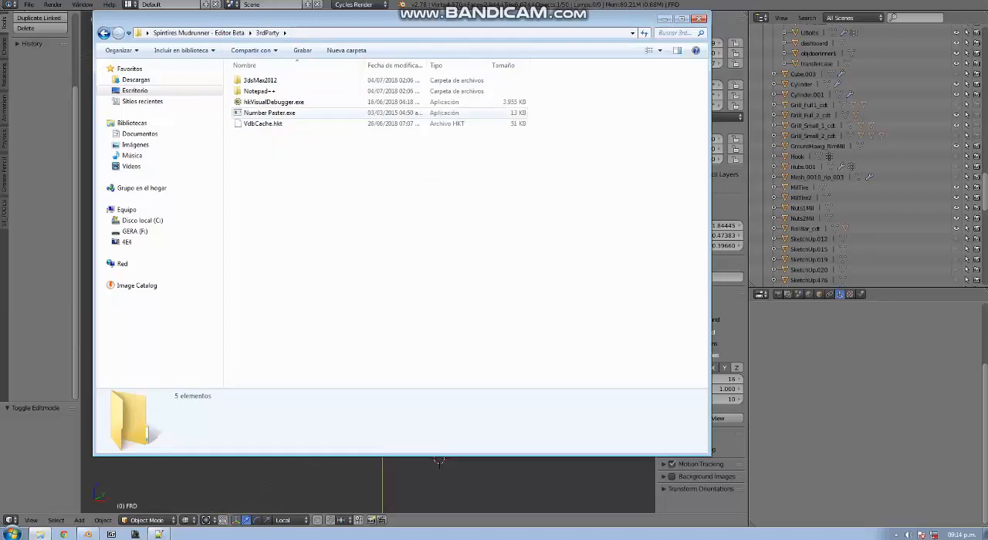
{"action": "double_click", "coordinate": [269, 113]}
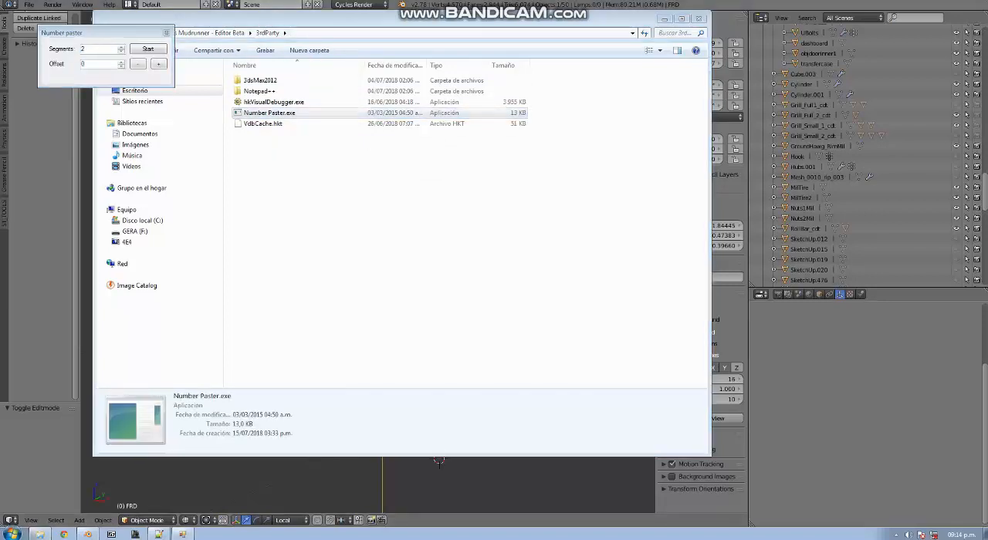
{"action": "left_click", "coordinate": [664, 18]}
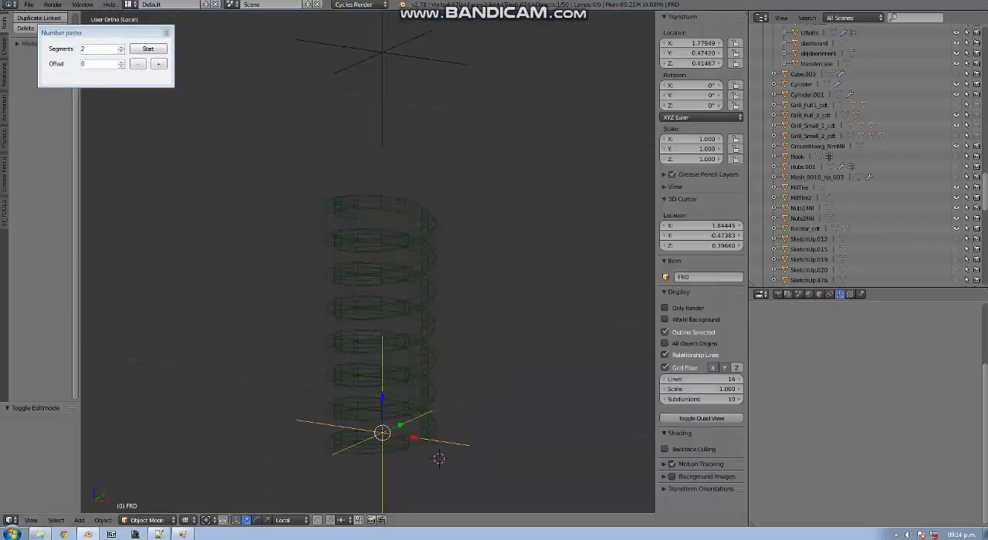
{"action": "left_click_drag", "start_coordinate": [104, 34], "coordinate": [911, 471]}
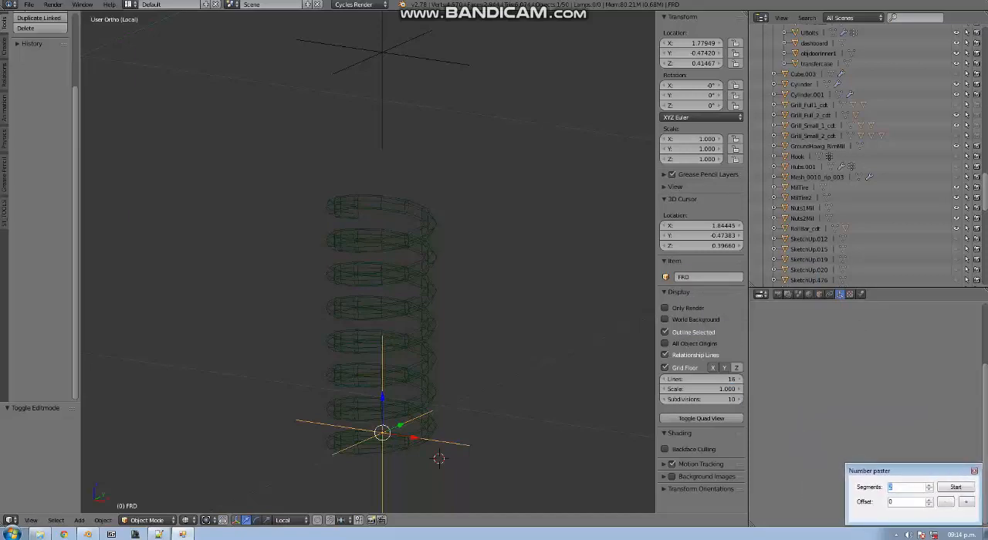
Select the front spring mesh and isolate it in local view together with its two empties
{"action": "right_click", "coordinate": [420, 342]}
{"action": "key", "text": "z"}
{"action": "mouse_move", "coordinate": [420, 342]}
{"action": "middle_mouse_down"}
{"action": "mouse_move", "coordinate": [419, 421]}
{"action": "mouse_move", "coordinate": [420, 308]}
{"action": "mouse_move", "coordinate": [468, 318]}
{"action": "middle_mouse_up"}
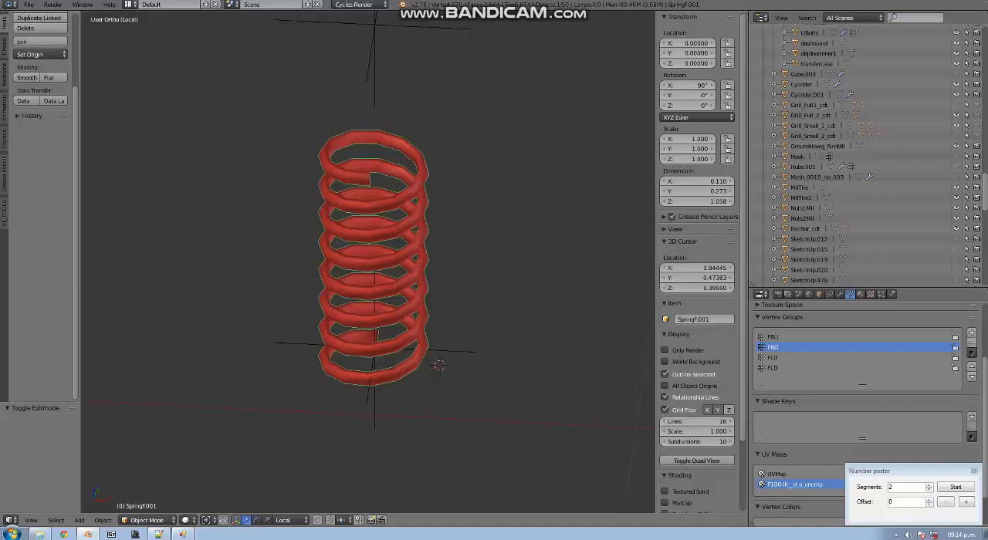
{"action": "key", "text": "KP_Divide"}
{"action": "key", "text": "KP_Divide"}
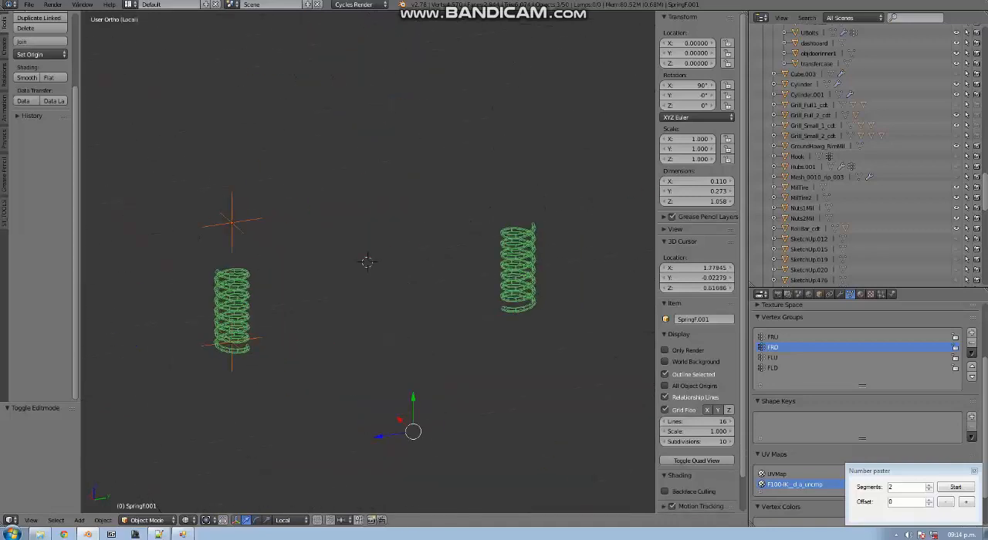
Reset the 3D cursor to the world origin, deselect everything and add a mesh plane there
{"action": "key", "text": "KP_1"}
{"action": "key", "text": "shift+c"}
{"action": "key", "text": "a"}
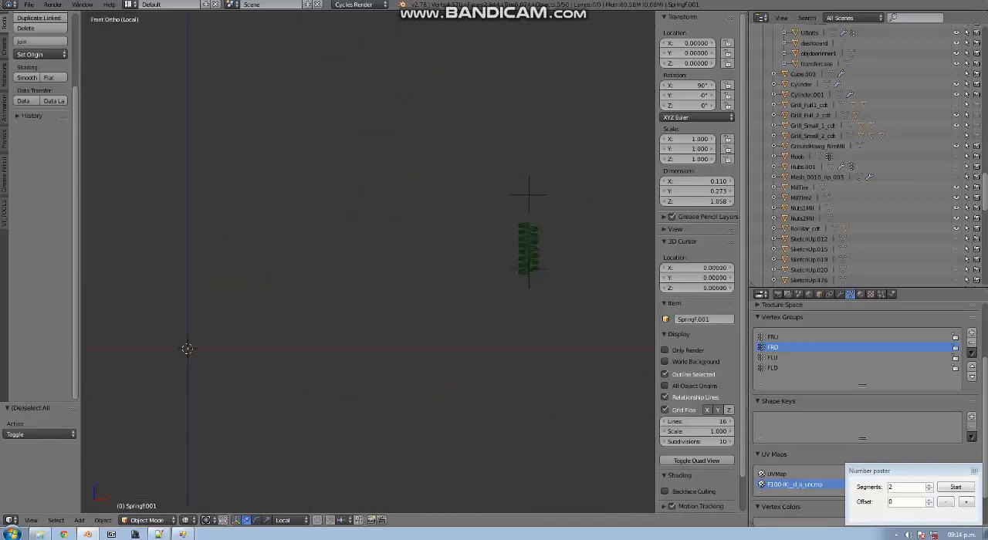
{"action": "key", "text": "alt+Home"}
{"action": "key", "text": "shift+a"}
{"action": "mouse_move", "coordinate": [360, 218]}
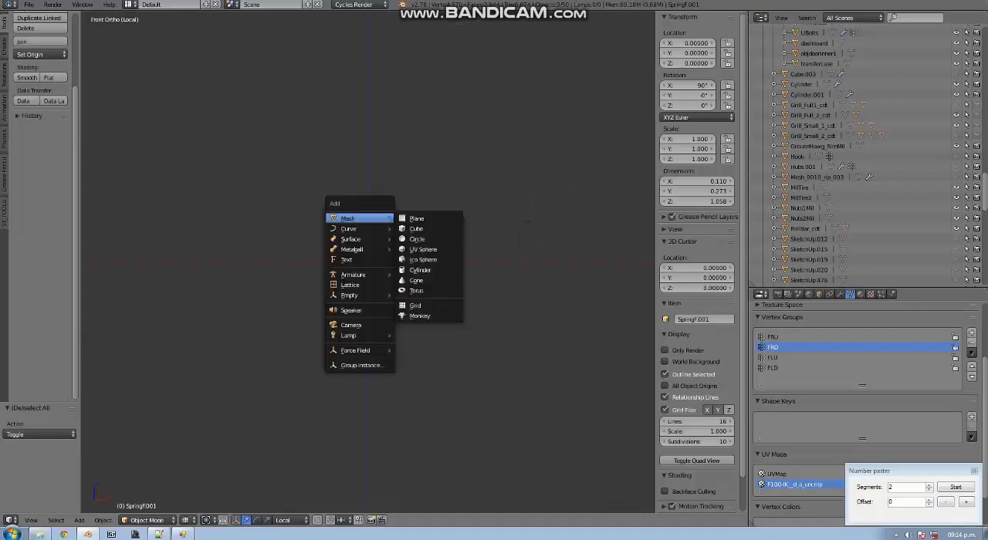
{"action": "left_click", "coordinate": [419, 218]}
{"action": "middle_click_drag", "start_coordinate": [420, 219], "coordinate": [376, 256]}
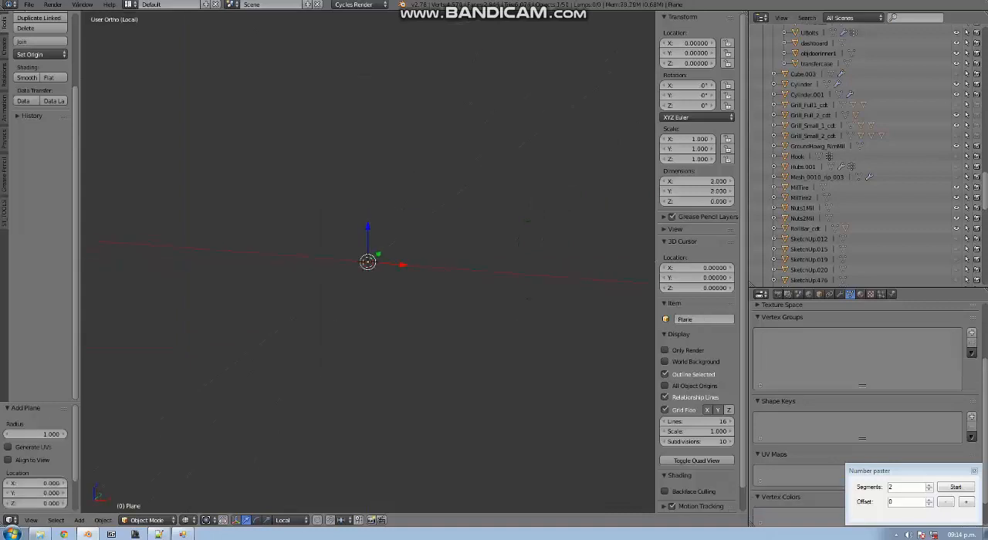
{"action": "scroll", "coordinate": [375, 257], "scroll_direction": "down", "scroll_amount": 7}
{"action": "scroll", "coordinate": [375, 256], "scroll_direction": "up", "scroll_amount": 1}
{"action": "key", "text": "z"}
{"action": "key", "text": "z"}
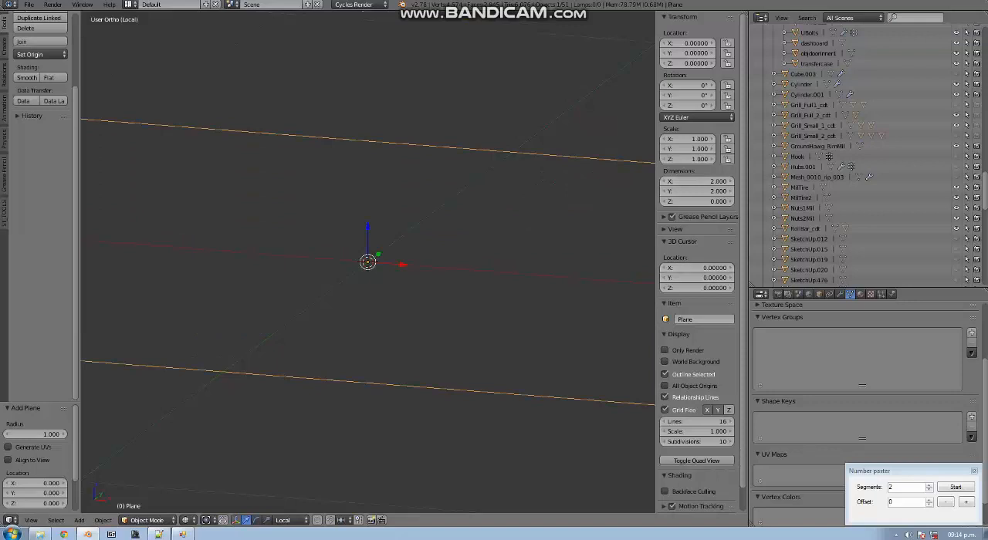
Set the plane's X dimension to 0.001
{"action": "left_click", "coordinate": [691, 181]}
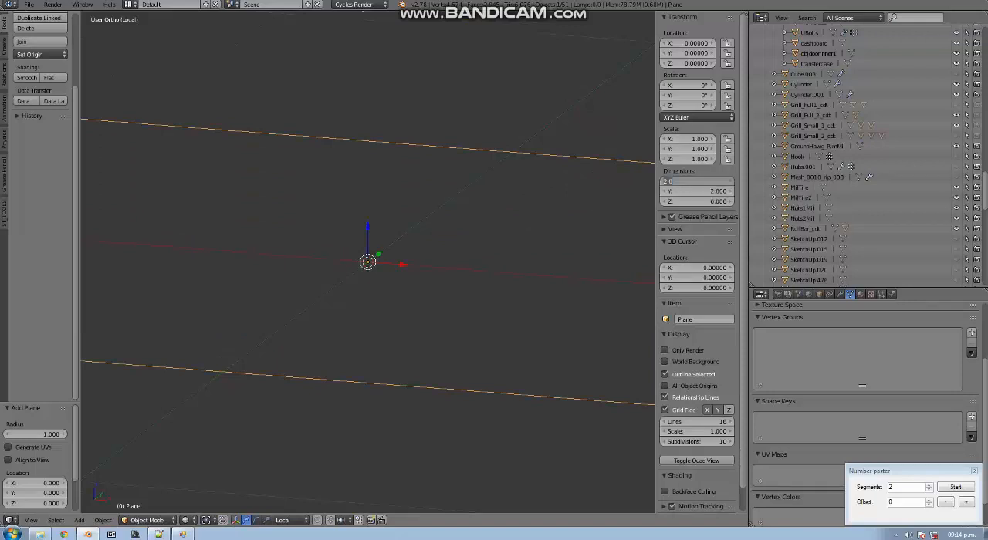
{"action": "type", "text": "01"}
{"action": "key", "text": "Return"}
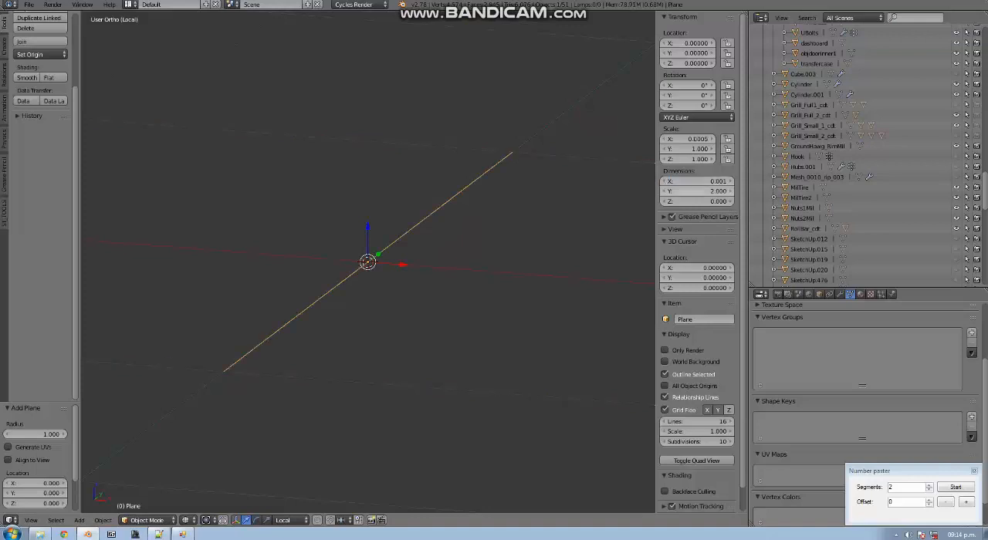
Set the plane's X and Y dimensions to 0.01
{"action": "left_click", "coordinate": [691, 180]}
{"action": "left_click", "coordinate": [686, 181]}
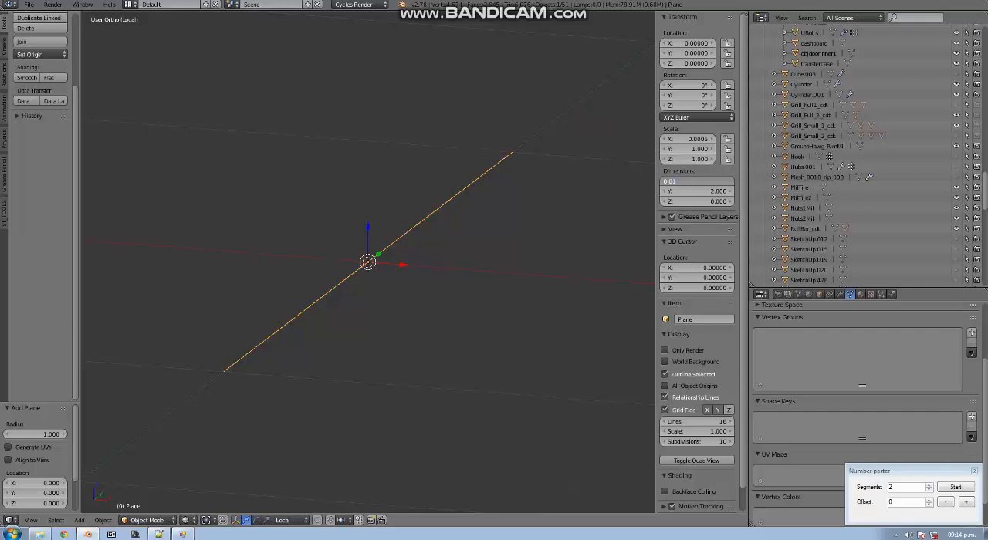
{"action": "key", "text": "Return"}
{"action": "left_click", "coordinate": [690, 192]}
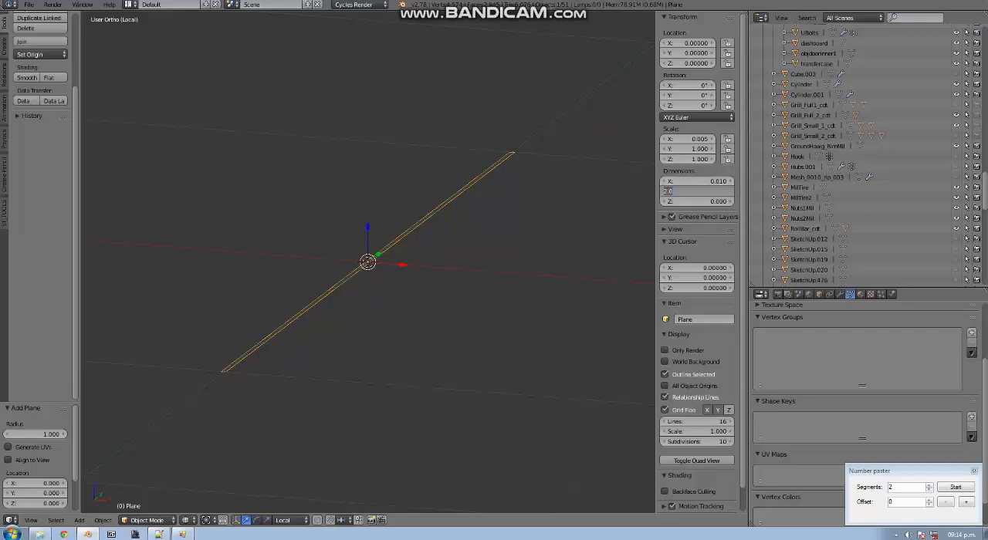
{"action": "key", "text": "BackSpace"}
{"action": "type", "text": "0.01"}
{"action": "key", "text": "Return"}
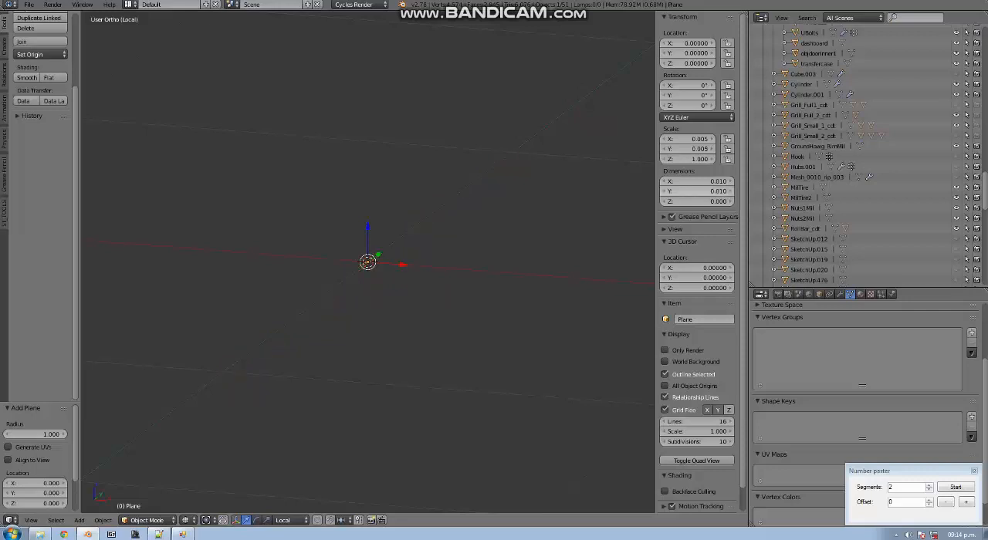
Switch to solid shading in front view and rotate the plane 90° about the X axis
{"action": "key", "text": "KP_1"}
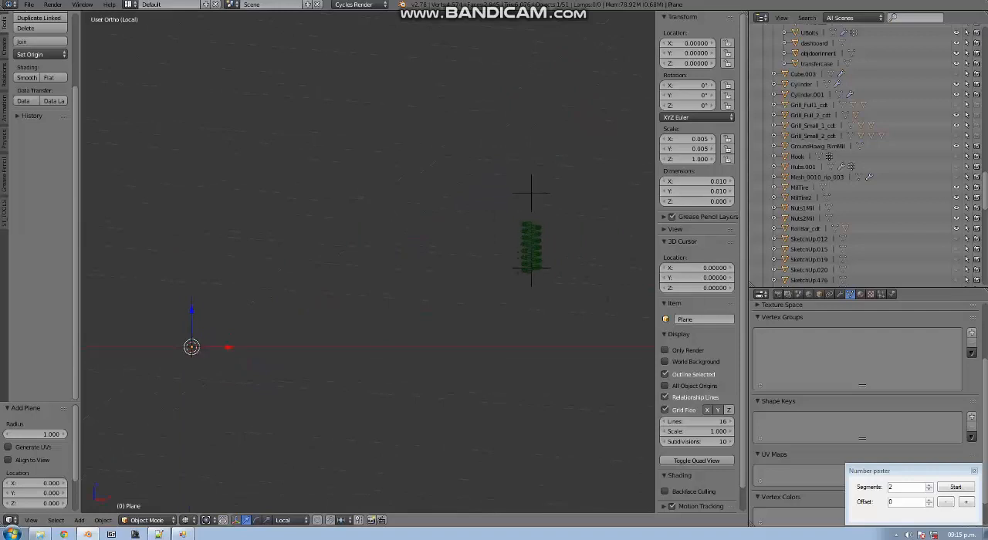
{"action": "key", "text": "KP_Decimal"}
{"action": "key", "text": "z"}
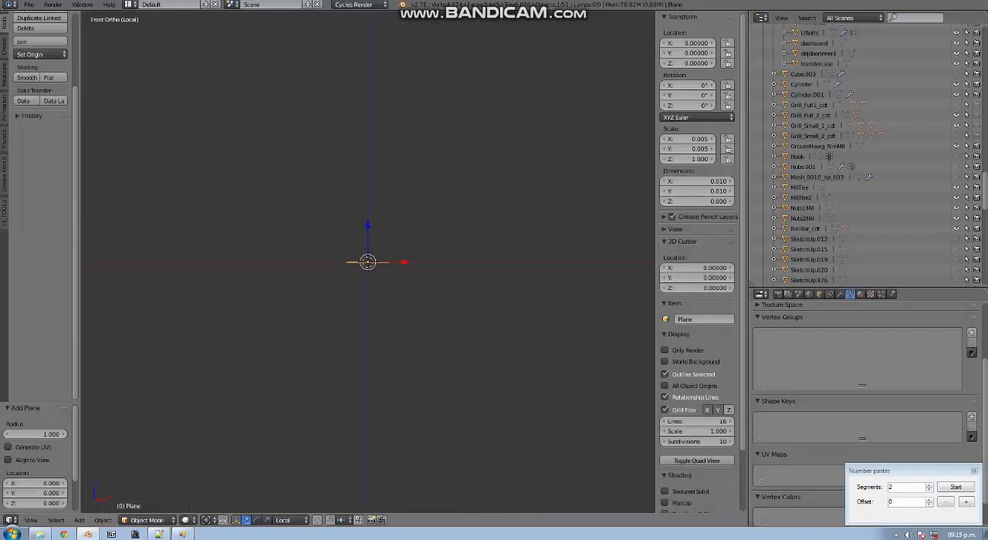
{"action": "middle_click_drag", "start_coordinate": [368, 263], "coordinate": [362, 294]}
{"action": "key", "text": "KP_1"}
{"action": "key", "text": "r"}
{"action": "key", "text": "x"}
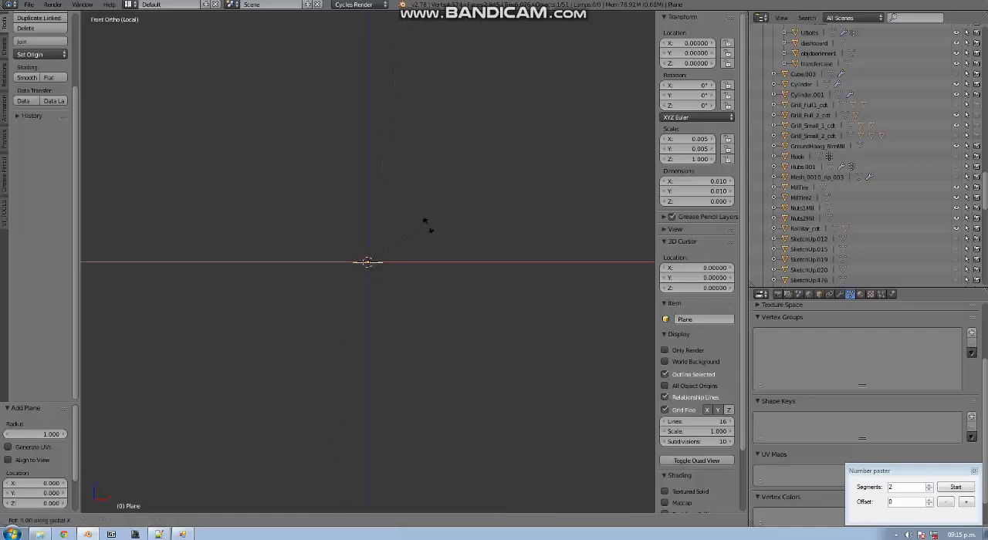
{"action": "type", "text": "90"}
{"action": "key", "text": "Return"}
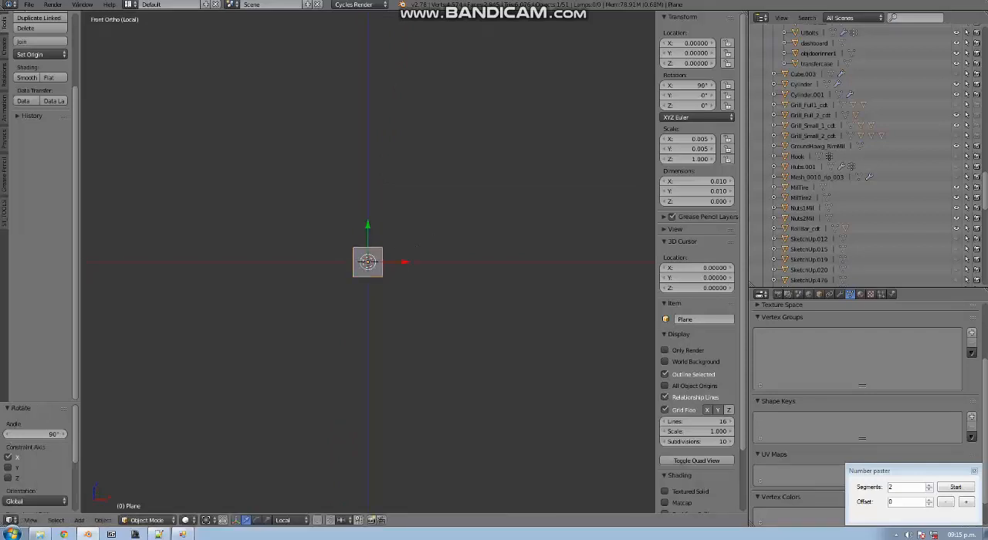
Move the plane along the X axis by about -0.053 from the world origin
{"action": "scroll", "coordinate": [368, 262], "scroll_direction": "down", "scroll_amount": 3}
{"action": "scroll", "coordinate": [367, 262], "scroll_direction": "up", "scroll_amount": 2}
{"action": "key", "text": "g"}
{"action": "key", "text": "x"}
{"action": "left_click", "coordinate": [237, 262]}
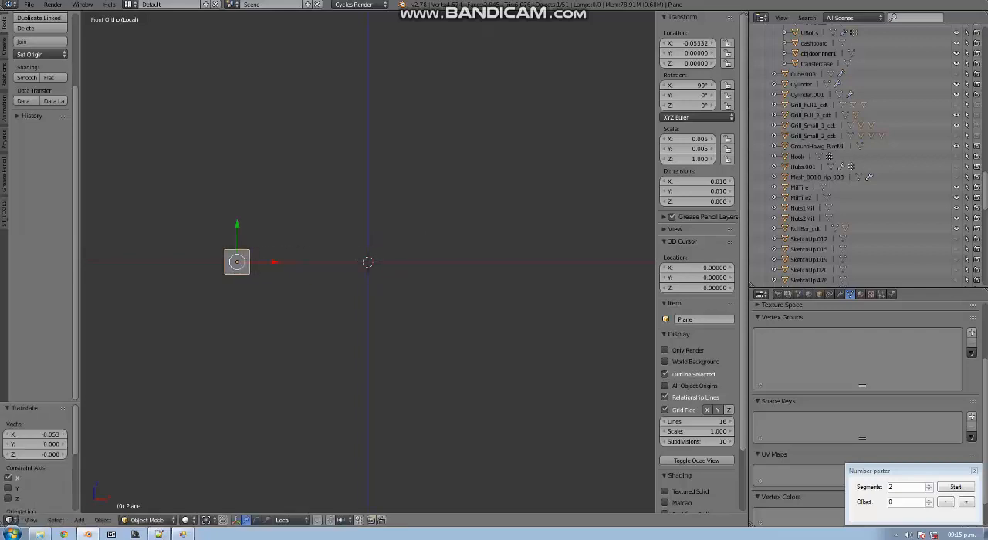
Add a Screw modifier to the plane
{"action": "left_click", "coordinate": [840, 294]}
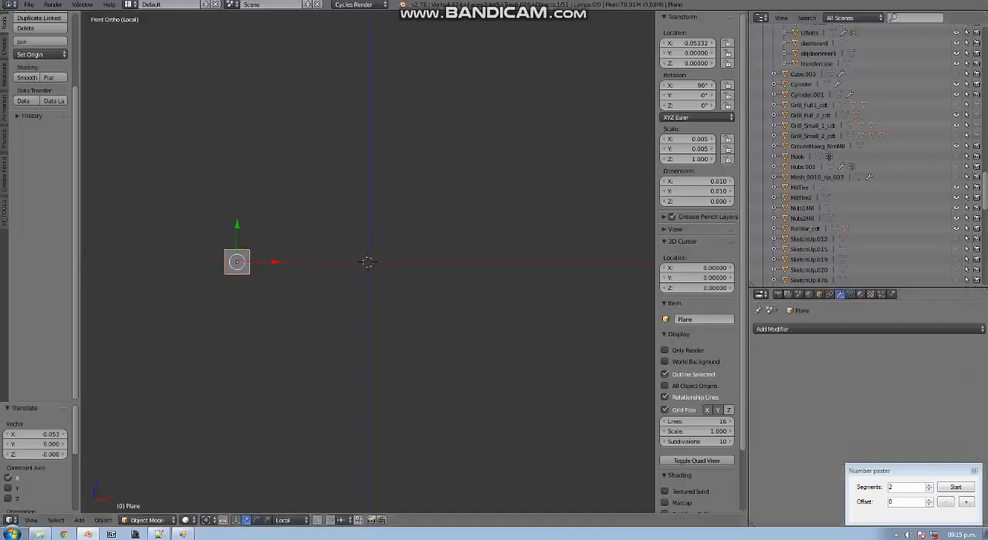
{"action": "left_click", "coordinate": [795, 329]}
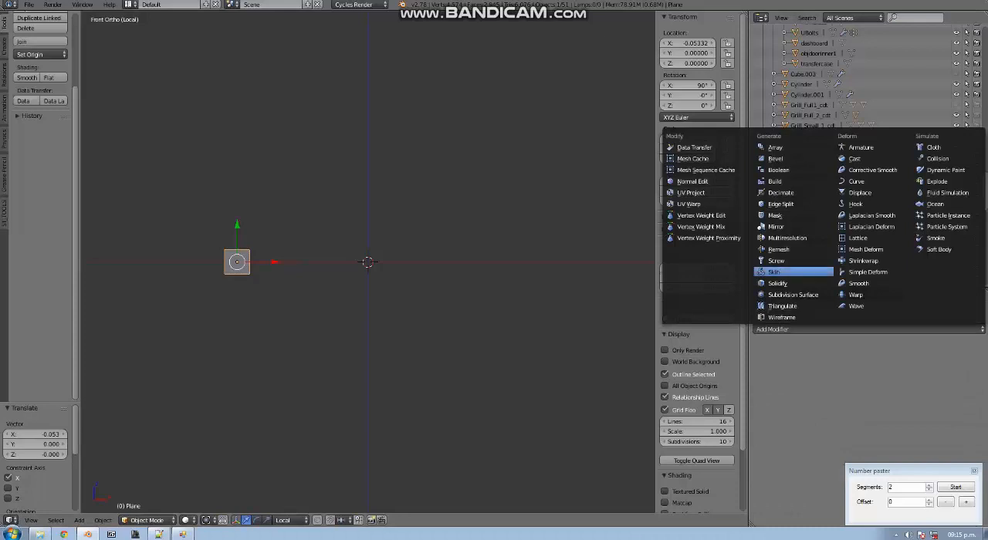
{"action": "left_click", "coordinate": [794, 260]}
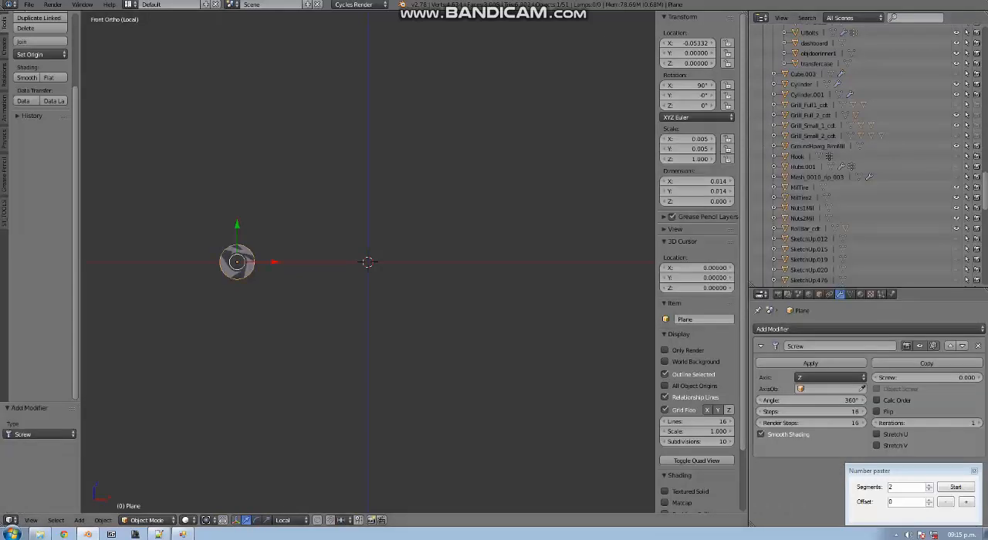
{"action": "key", "text": "Tab"}
{"action": "key", "text": "Tab"}
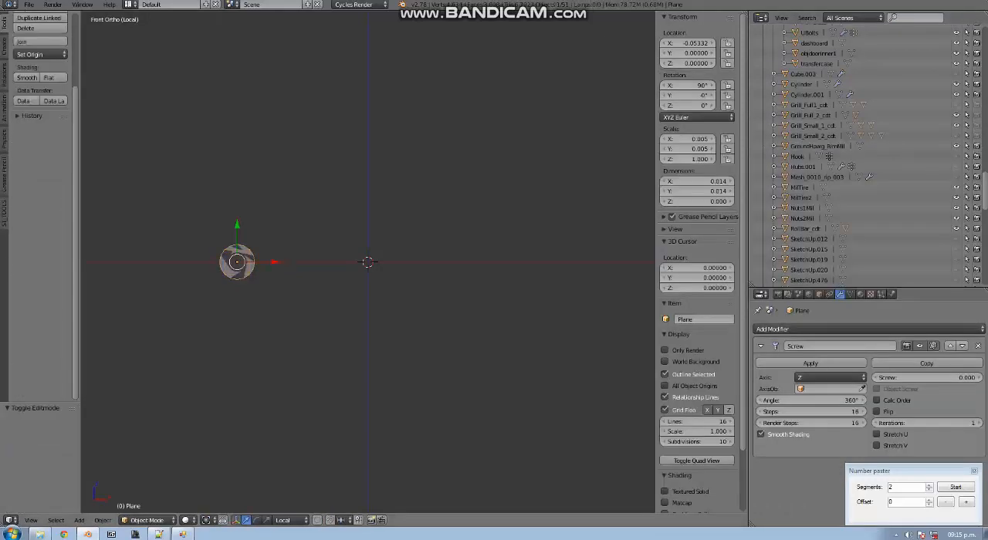
Apply the plane's location, rotation and scale so the Screw modifier revolves it around the world origin
{"action": "key", "text": "ctrl+a"}
{"action": "key", "text": "Return"}
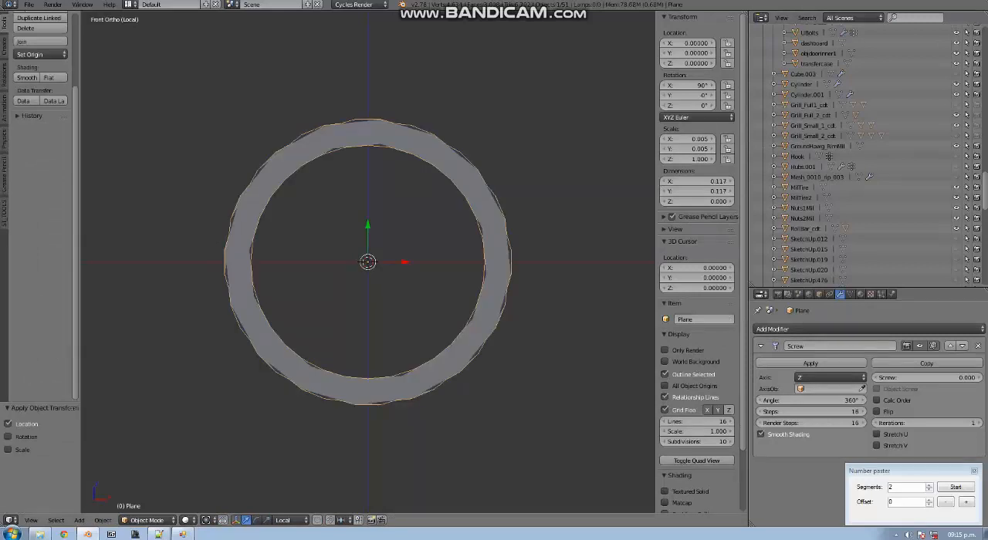
{"action": "middle_click_drag", "start_coordinate": [433, 262], "coordinate": [491, 256]}
{"action": "key", "text": "ctrl+a"}
{"action": "key", "text": "Return"}
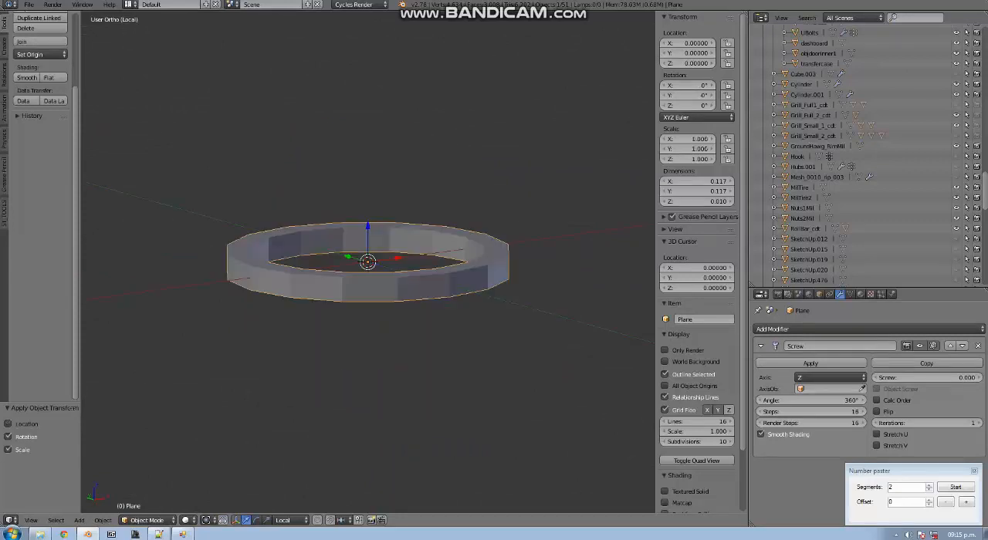
Set the Screw modifier's viewport steps to 10 and its screw offset to 0.02
{"action": "key", "text": "KP_1"}
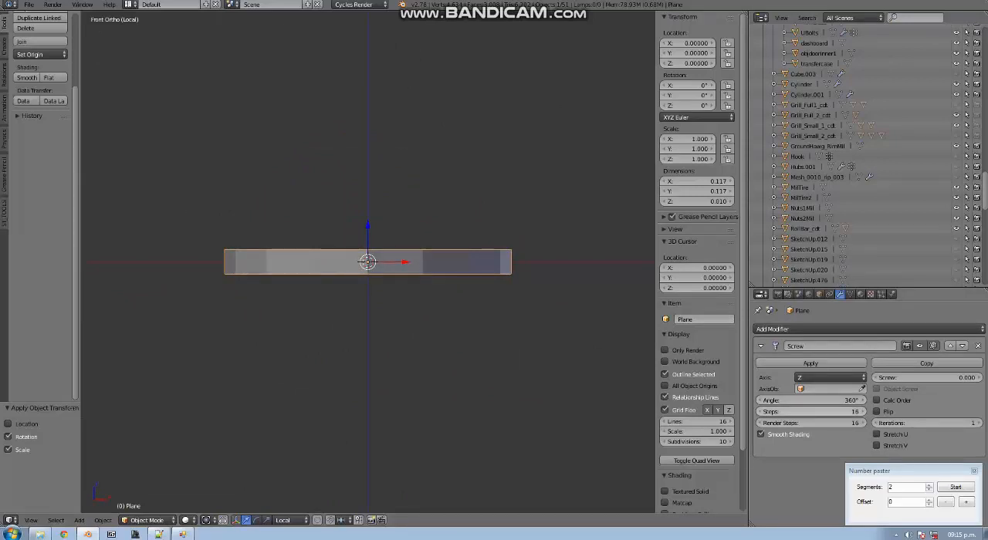
{"action": "left_click", "coordinate": [810, 411]}
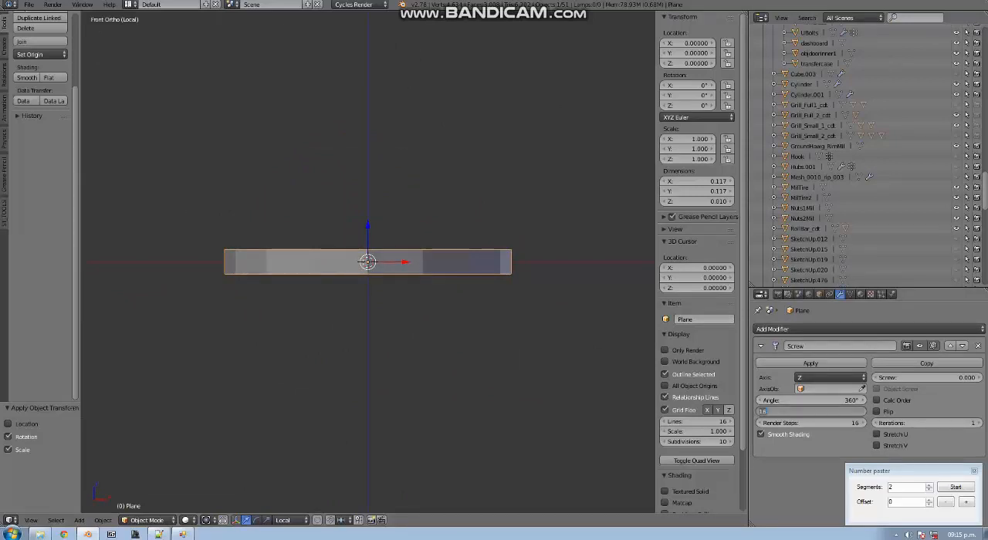
{"action": "type", "text": "10"}
{"action": "key", "text": "Return"}
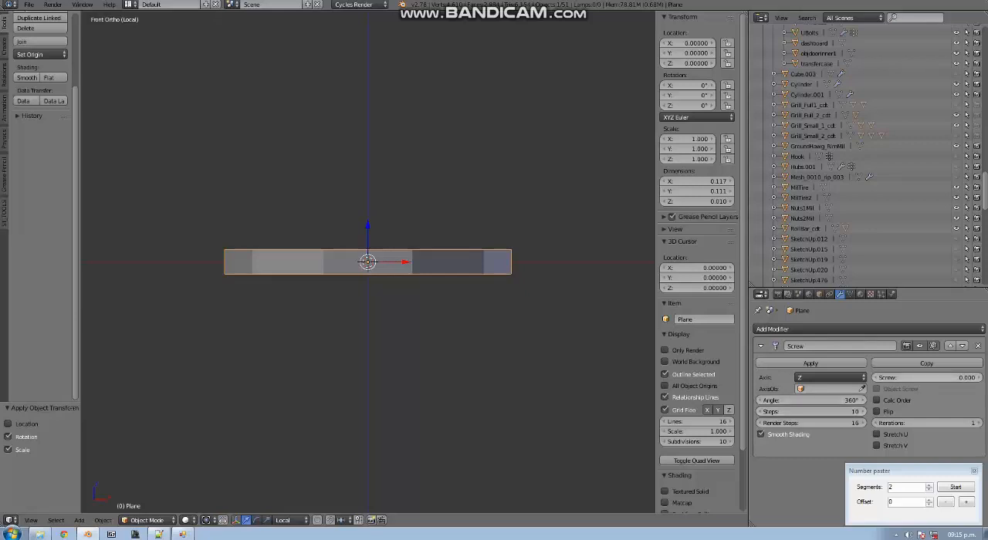
{"action": "left_click", "coordinate": [927, 378]}
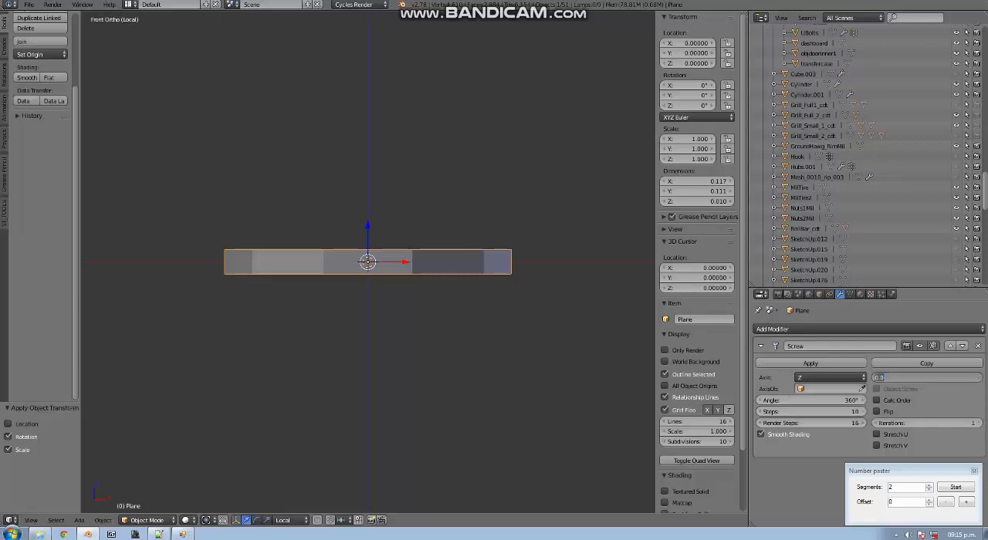
{"action": "left_click", "coordinate": [885, 377]}
{"action": "key", "text": "Return"}
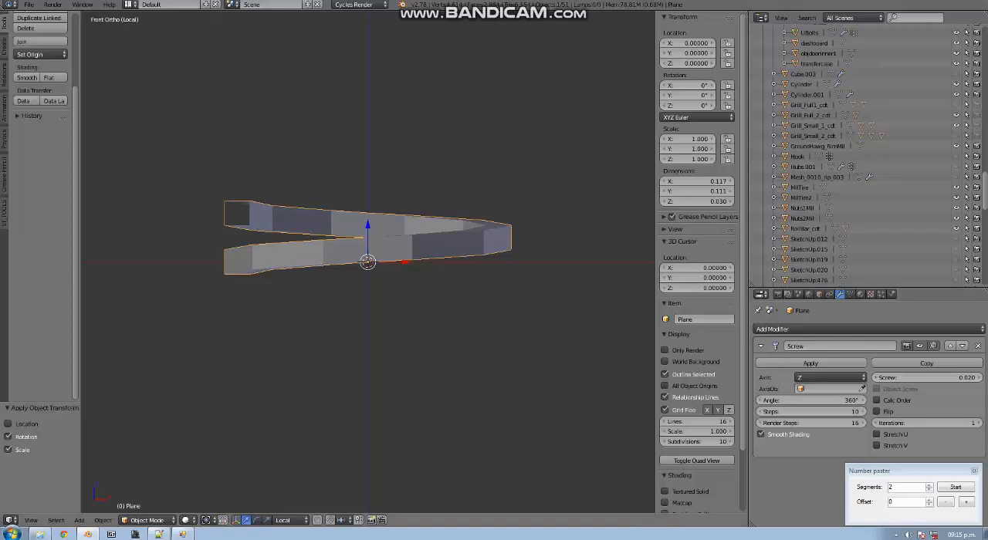
Subdivide the plane's square profile once in wireframe edit mode and clear the selection
{"action": "middle_click_drag", "start_coordinate": [463, 324], "coordinate": [581, 352]}
{"action": "key", "text": "Tab"}
{"action": "key", "text": "z"}
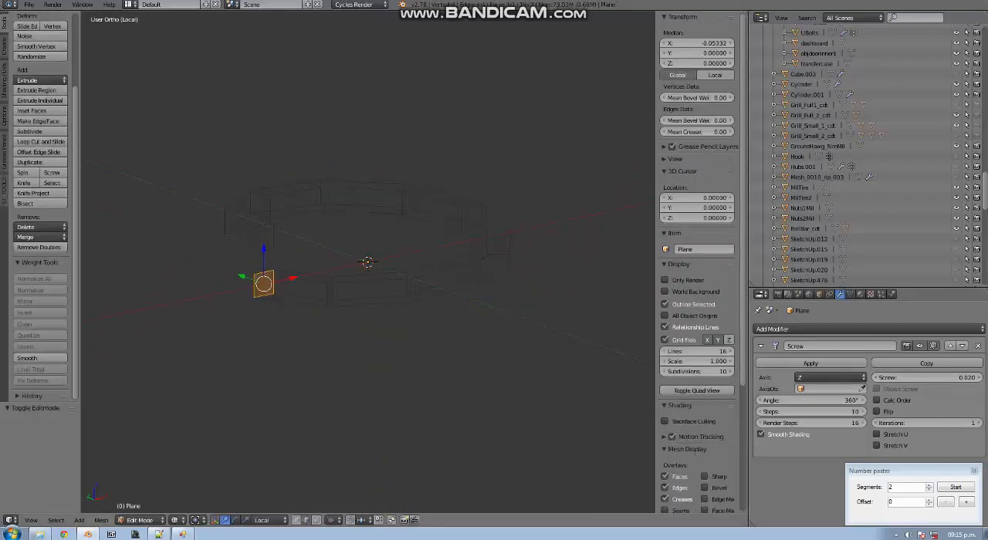
{"action": "key", "text": "w"}
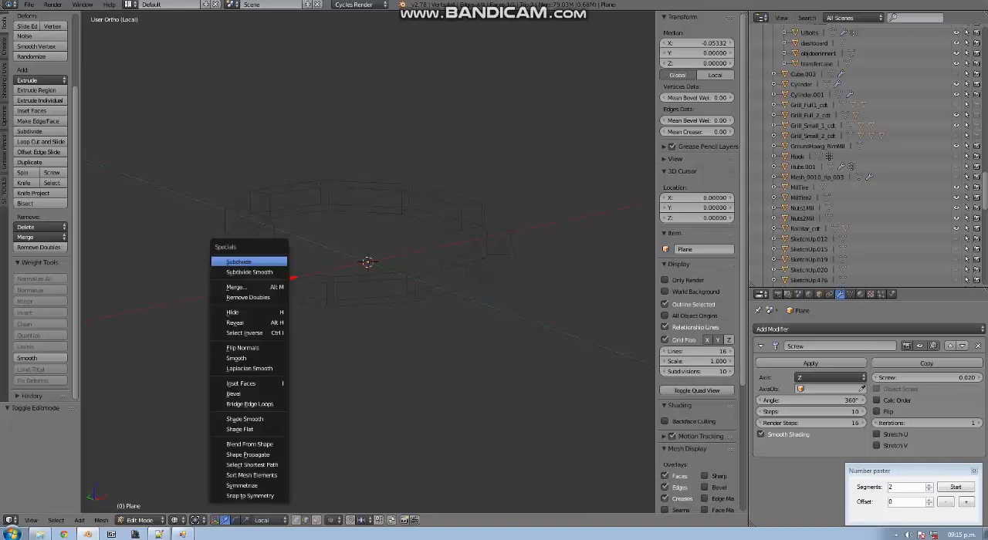
{"action": "key", "text": "Escape"}
{"action": "key", "text": "a"}
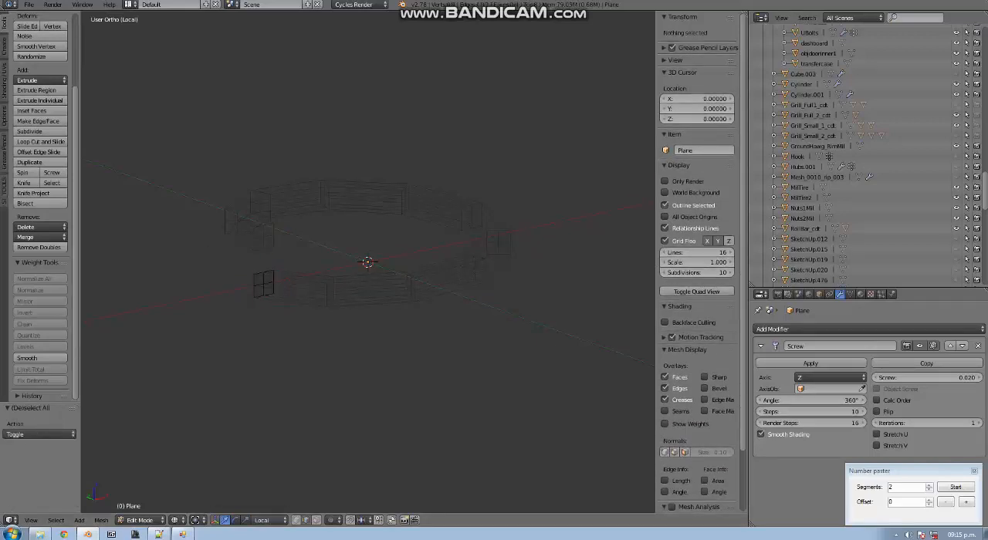
Scale the four edge-midpoint vertices of the profile outward by 1.3 to round it
{"action": "right_click", "coordinate": [254, 286]}
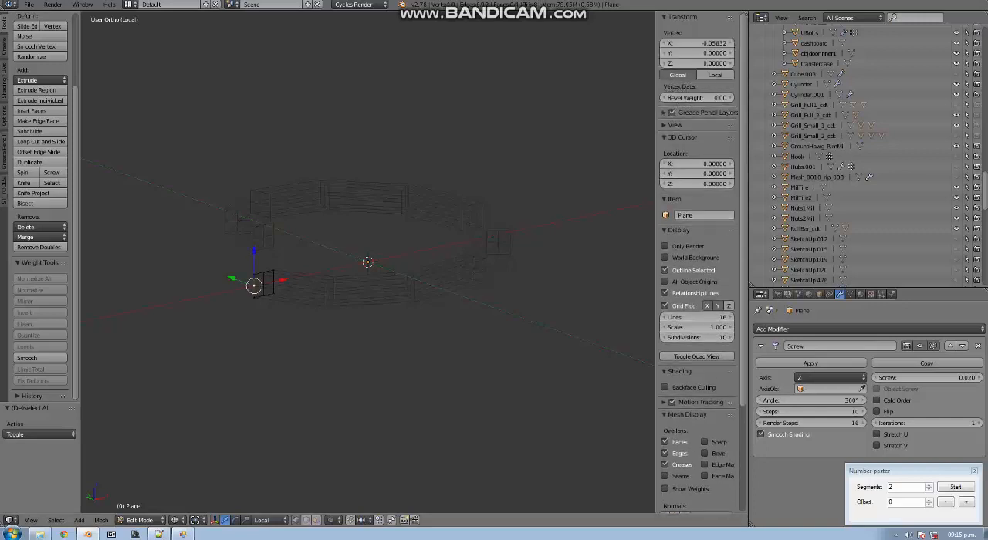
{"action": "right_click", "coordinate": [264, 273], "text": "shift"}
{"action": "right_click", "coordinate": [263, 297], "text": "shift"}
{"action": "right_click", "coordinate": [273, 283], "text": "shift"}
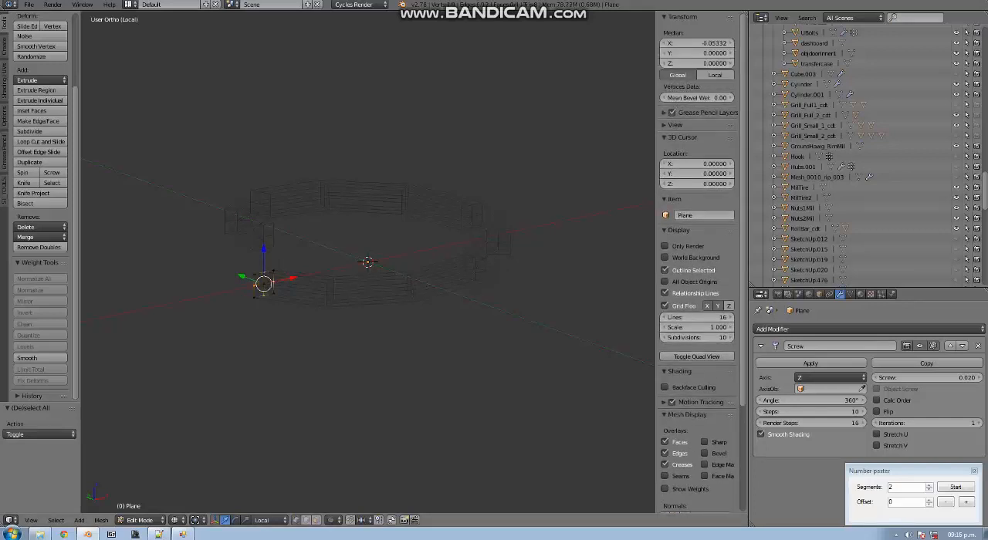
{"action": "key", "text": "s"}
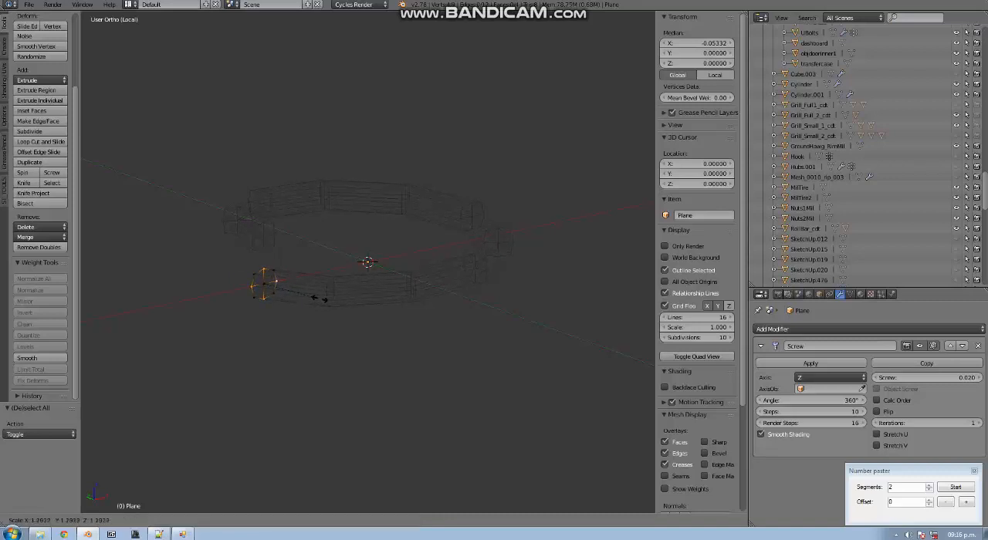
{"action": "left_click", "coordinate": [318, 299]}
Delete the profile's centre vertex and return to object mode with solid shading
{"action": "right_click", "coordinate": [264, 284]}
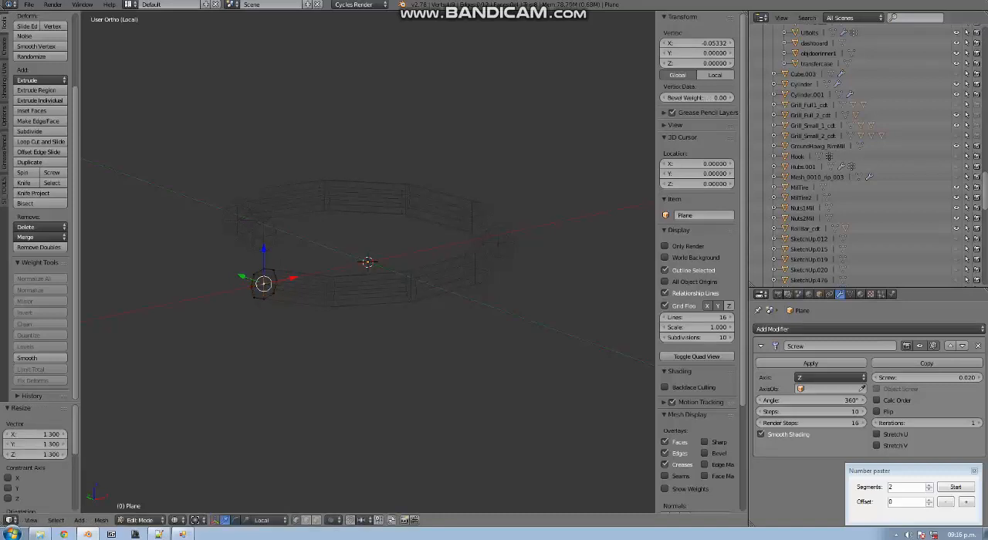
{"action": "key", "text": "x"}
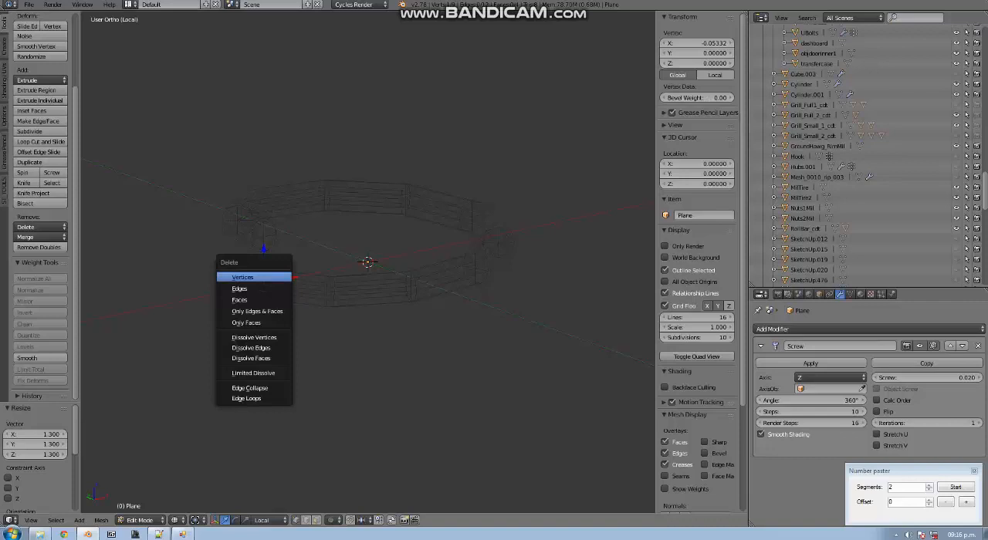
{"action": "left_click", "coordinate": [270, 277]}
{"action": "key", "text": "z"}
{"action": "mouse_move", "coordinate": [271, 277]}
{"action": "middle_mouse_down"}
{"action": "mouse_move", "coordinate": [307, 325]}
{"action": "mouse_move", "coordinate": [238, 284]}
{"action": "middle_mouse_up"}
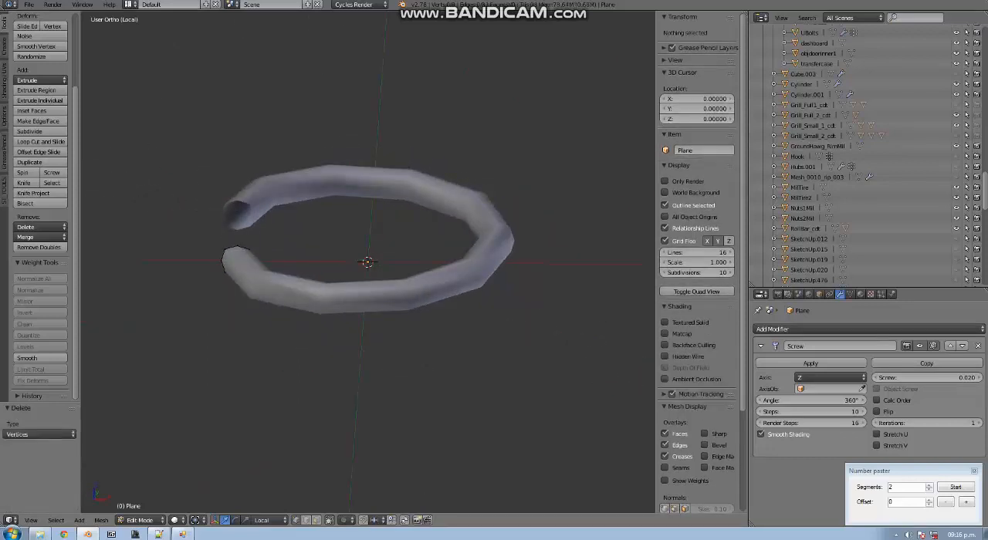
{"action": "key", "text": "Tab"}
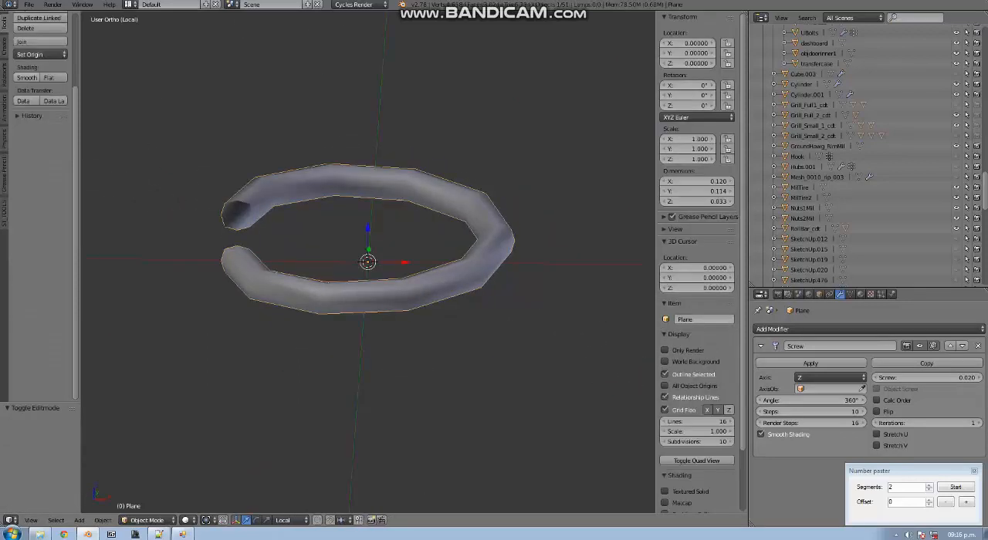
Compare smooth and flat shading on the coil, finishing with flat shading
{"action": "left_click", "coordinate": [48, 77]}
{"action": "left_click", "coordinate": [27, 77]}
{"action": "left_click", "coordinate": [51, 77]}
{"action": "left_click", "coordinate": [27, 77]}
{"action": "left_click", "coordinate": [51, 77]}
{"action": "left_click", "coordinate": [27, 77]}
{"action": "left_click", "coordinate": [51, 77]}
{"action": "left_click", "coordinate": [27, 77]}
{"action": "left_click", "coordinate": [51, 77]}
{"action": "middle_click_drag", "start_coordinate": [332, 255], "coordinate": [301, 241]}
{"action": "key", "text": "KP_1"}
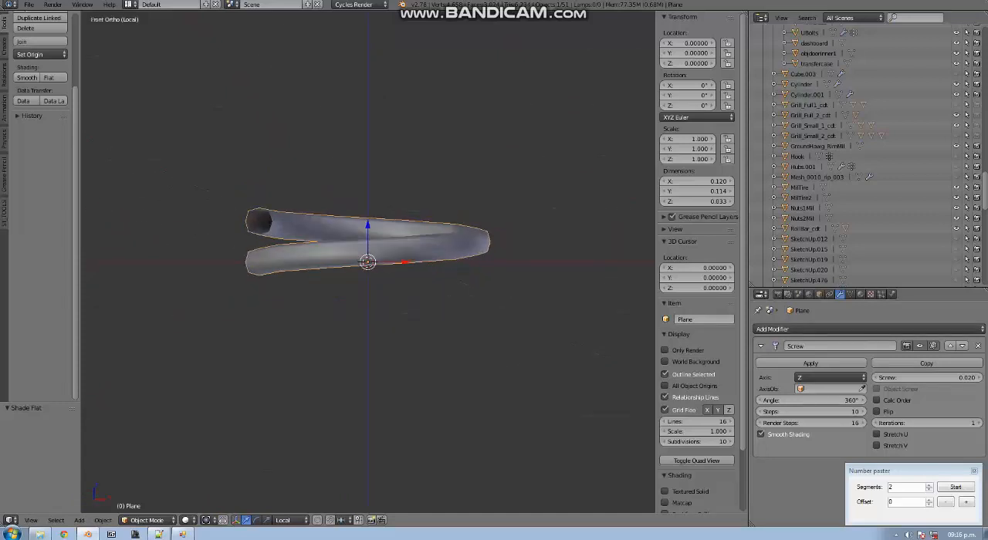
Raise the Screw modifier's iterations to 7
{"action": "scroll", "coordinate": [367, 242], "scroll_direction": "down", "scroll_amount": 10}
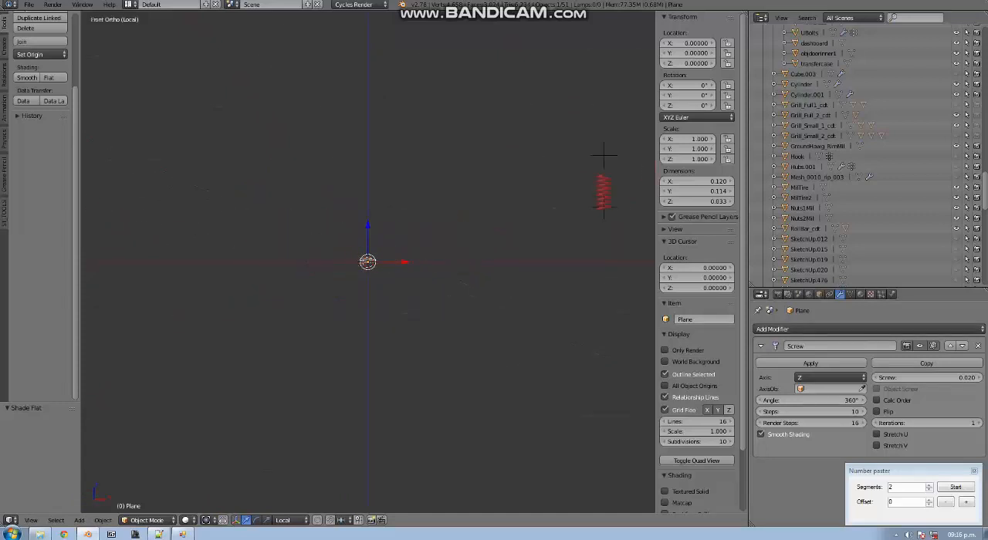
{"action": "scroll", "coordinate": [532, 193], "scroll_direction": "up", "scroll_amount": 6}
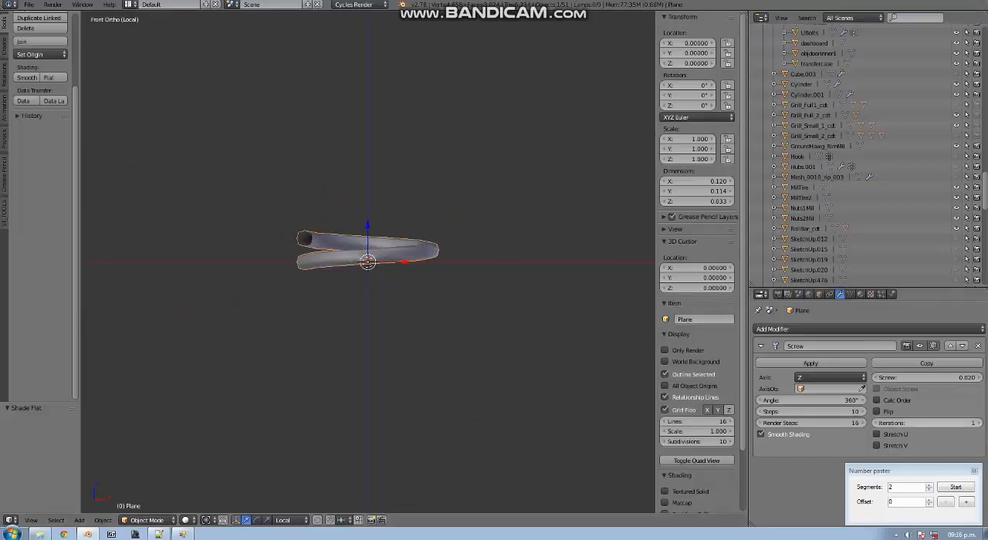
{"action": "left_click_drag", "start_coordinate": [926, 423], "coordinate": [976, 423]}
{"action": "left_click", "coordinate": [927, 423]}
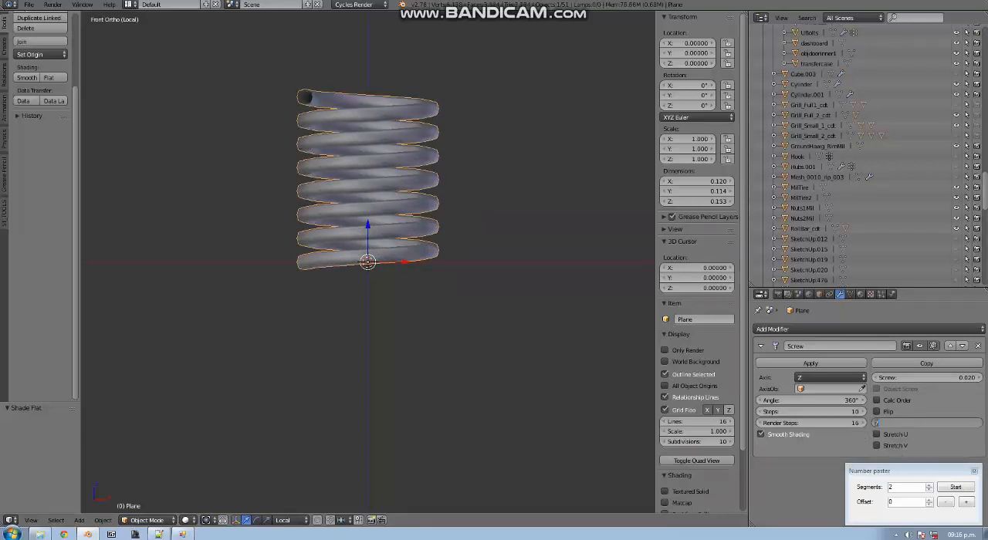
{"action": "key", "text": "Escape"}
{"action": "scroll", "coordinate": [369, 262], "scroll_direction": "up", "scroll_amount": 12, "text": "shift"}
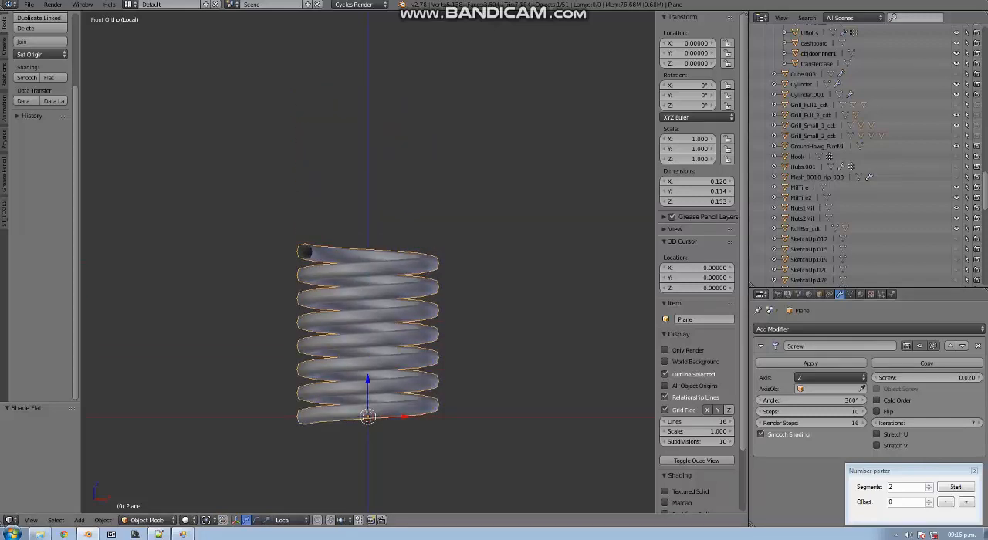
Set the Screw modifier's iterations to 9 to lengthen the coil
{"action": "middle_click_drag", "start_coordinate": [368, 263], "coordinate": [458, 301]}
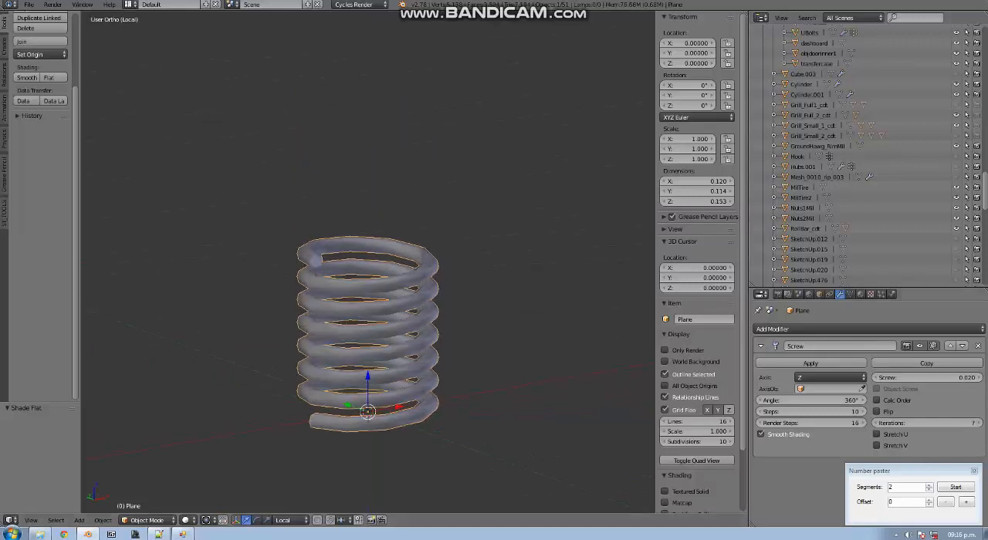
{"action": "left_click", "coordinate": [926, 423]}
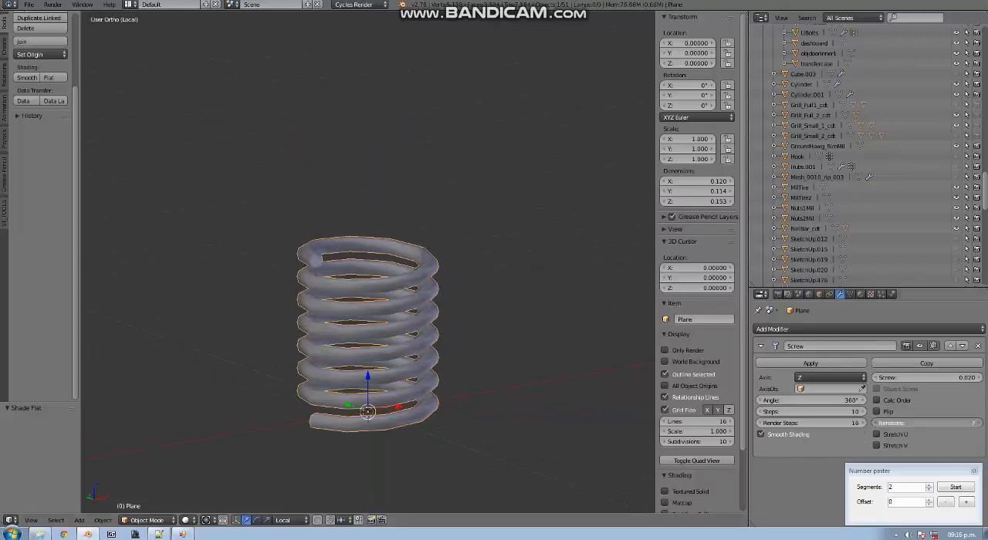
{"action": "type", "text": "9"}
{"action": "key", "text": "Return"}
{"action": "scroll", "coordinate": [368, 263], "scroll_direction": "down", "scroll_amount": 1}
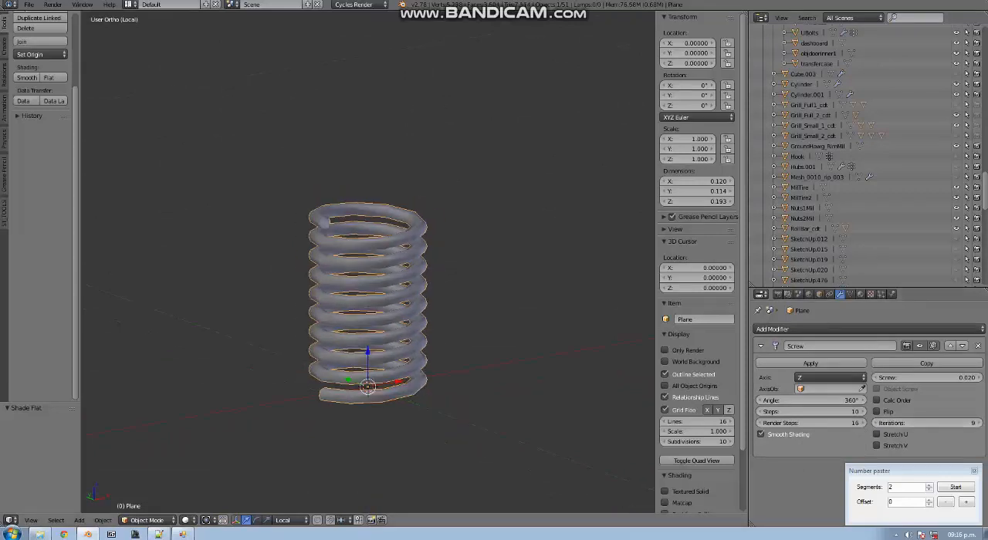
Examine the coil's overall length and proportions in front view
{"action": "key", "text": "KP_1"}
{"action": "middle_click_drag", "start_coordinate": [463, 308], "coordinate": [165, 308], "text": "shift"}
{"action": "scroll", "coordinate": [272, 258], "scroll_direction": "down", "scroll_amount": 5}
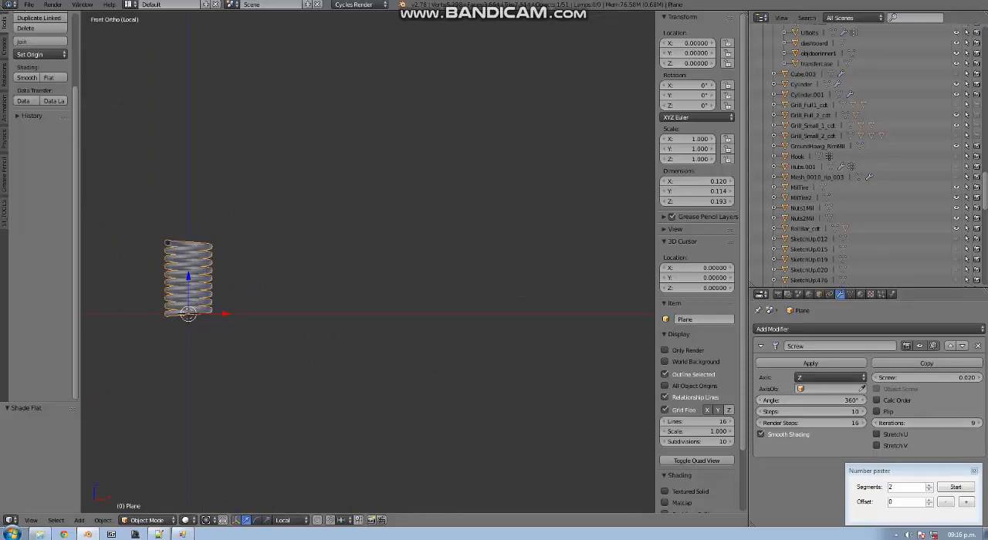
{"action": "middle_click_drag", "start_coordinate": [212, 371], "coordinate": [214, 386]}
{"action": "scroll", "coordinate": [211, 386], "scroll_direction": "down", "scroll_amount": 3}
{"action": "middle_click_drag", "start_coordinate": [199, 346], "coordinate": [370, 301], "text": "shift"}
{"action": "scroll", "coordinate": [368, 262], "scroll_direction": "up", "scroll_amount": 12}
{"action": "scroll", "coordinate": [368, 262], "scroll_direction": "down", "scroll_amount": 4}
{"action": "key", "text": "KP_1"}
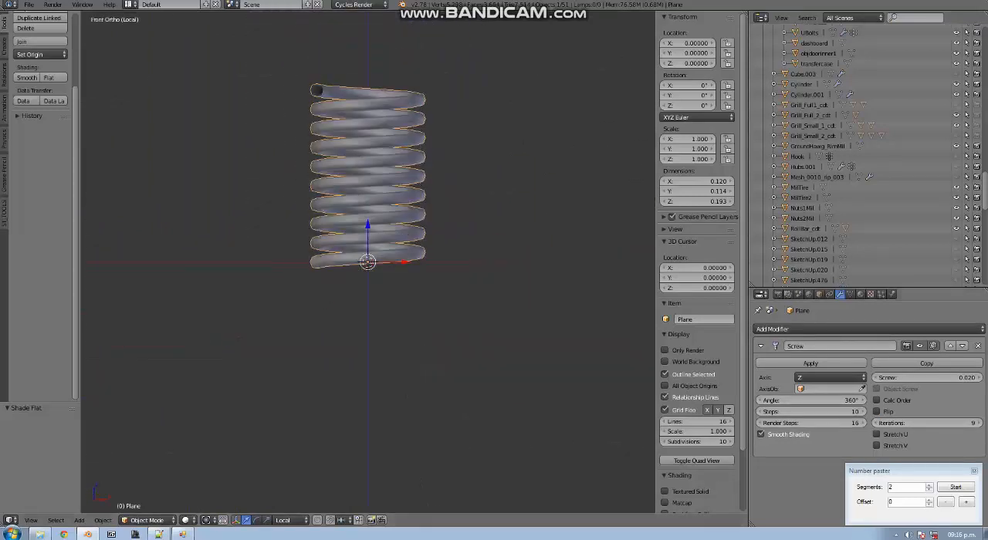
Set the Screw modifier's screw offset to 0.05 and check the spacing of the coil turns
{"action": "left_click", "coordinate": [926, 377]}
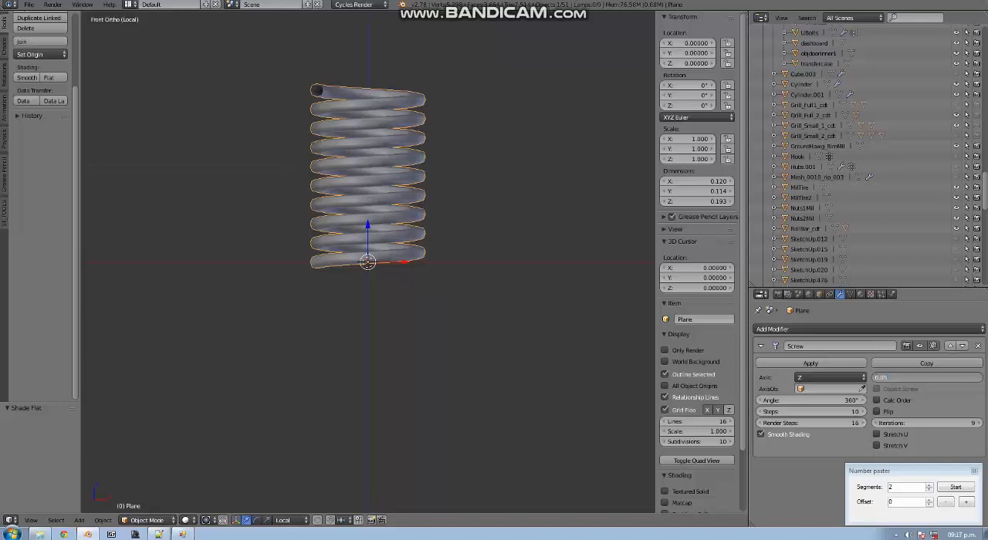
{"action": "key", "text": "Return"}
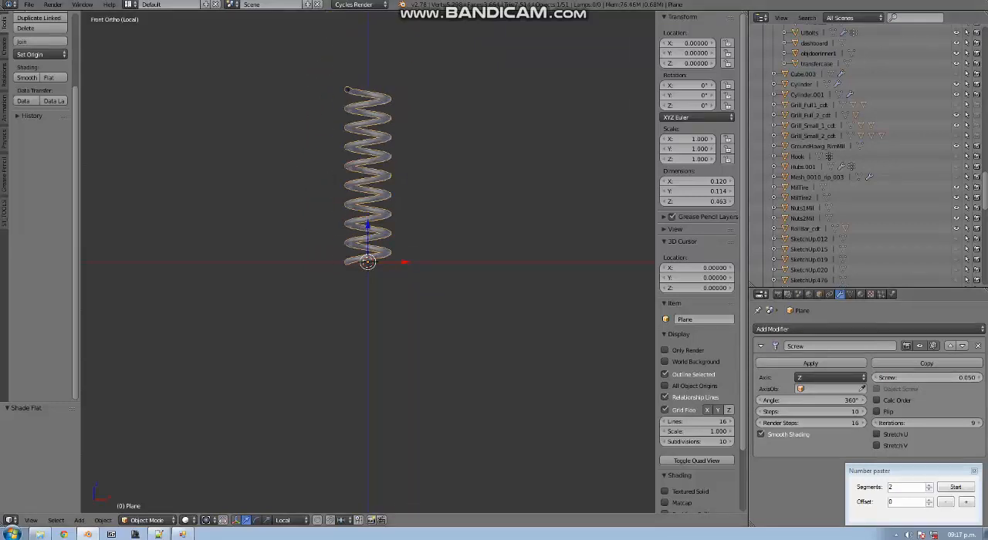
{"action": "scroll", "coordinate": [367, 263], "scroll_direction": "up", "scroll_amount": 8}
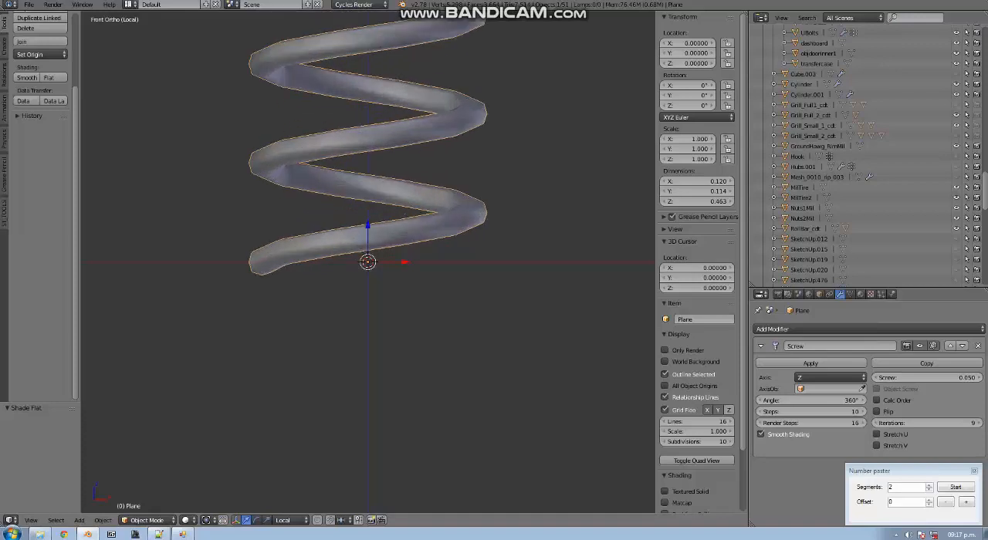
{"action": "middle_click_drag", "start_coordinate": [367, 262], "coordinate": [461, 283]}
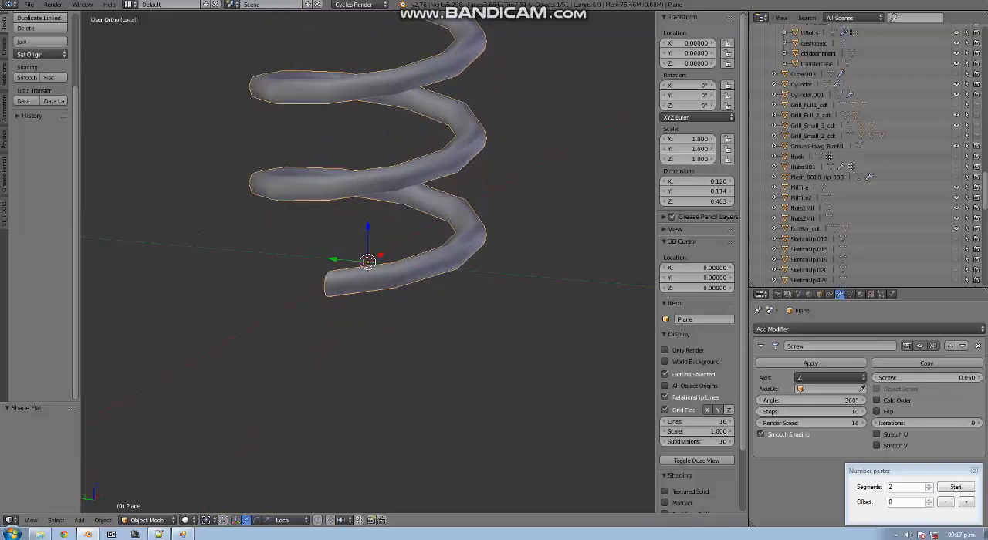
{"action": "scroll", "coordinate": [367, 263], "scroll_direction": "down", "scroll_amount": 12}
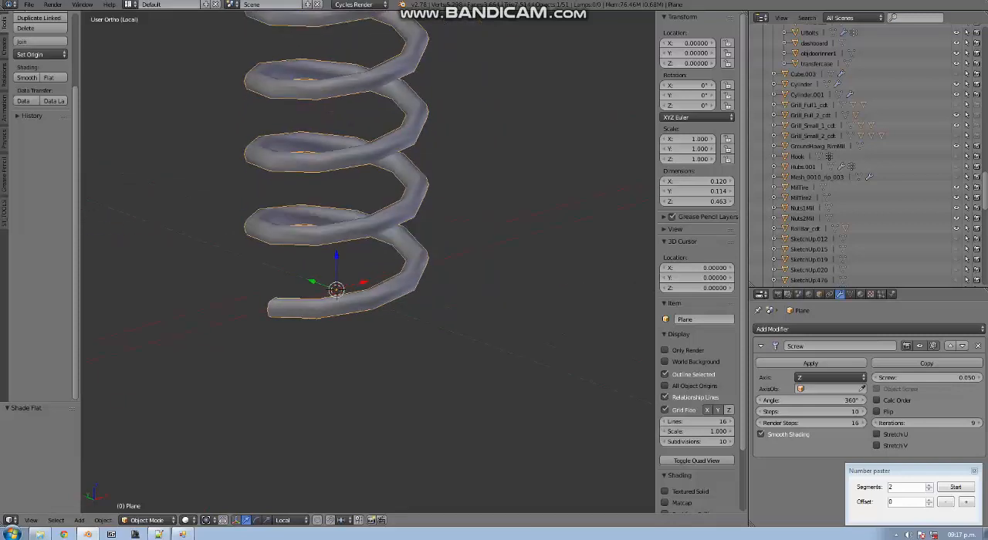
Delete the demonstration coil made from the plane
{"action": "key", "text": "x"}
{"action": "right_click", "coordinate": [279, 314]}
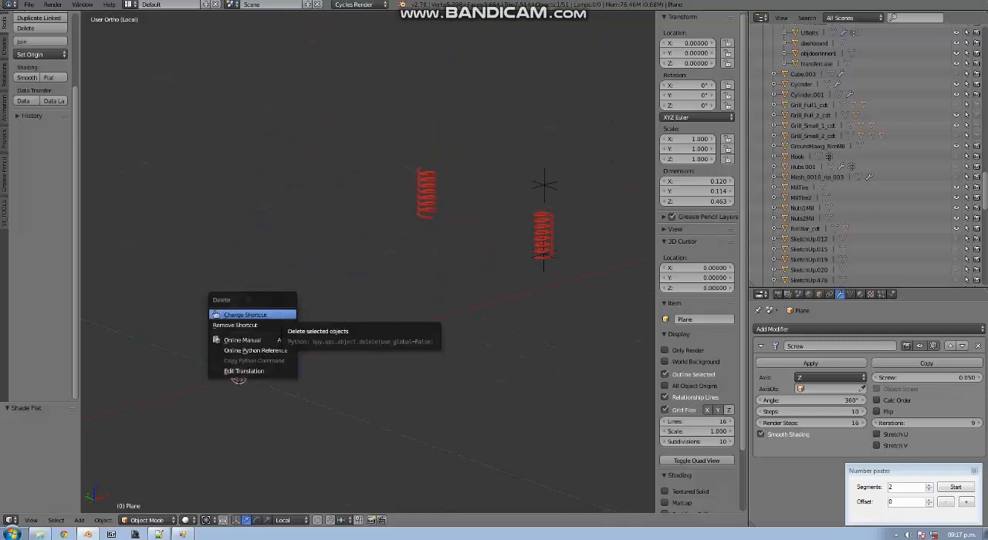
{"action": "key", "text": "x"}
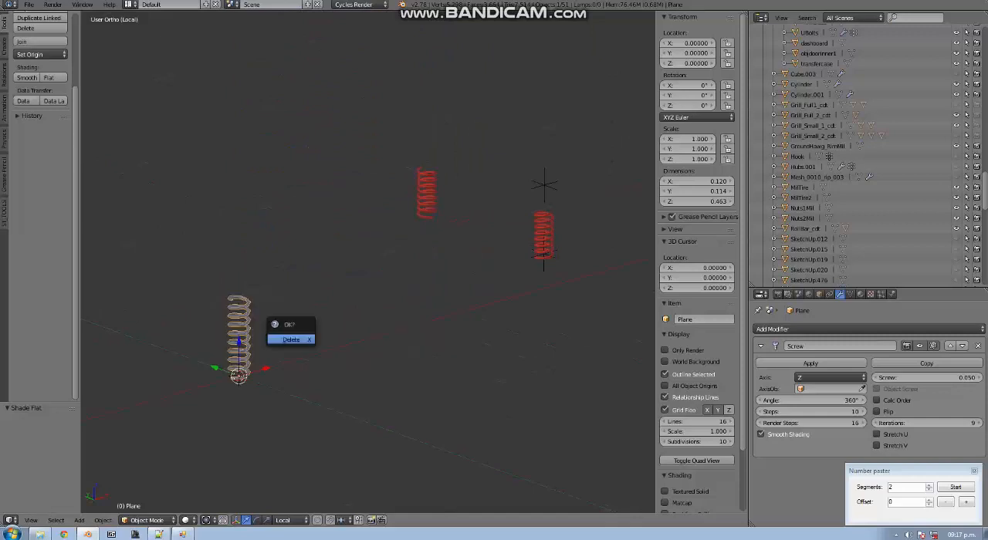
{"action": "left_click", "coordinate": [284, 339]}
Snap the 3D cursor to the FRD empty at the base of the nearer red spring and centre the view there
{"action": "right_click", "coordinate": [239, 376]}
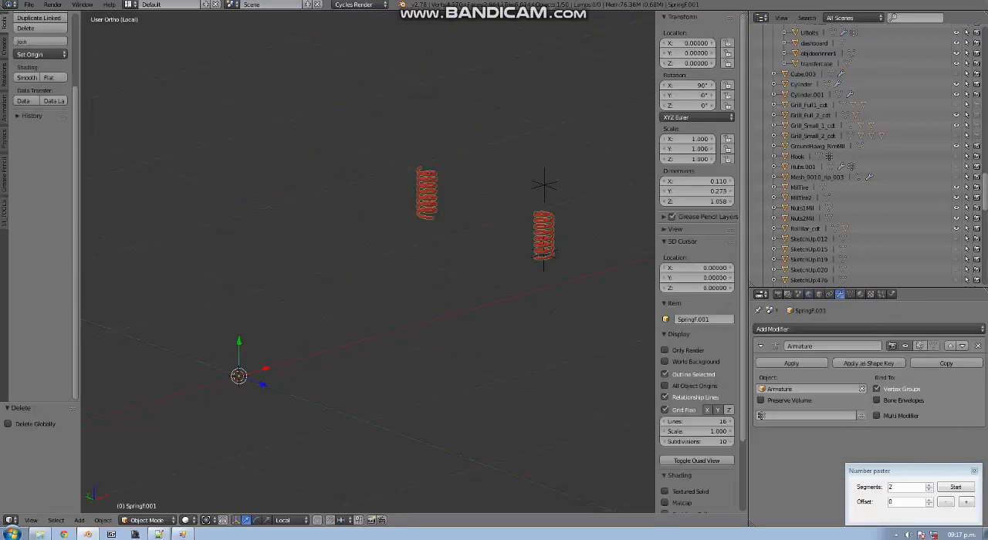
{"action": "left_click", "coordinate": [538, 253]}
{"action": "key", "text": "alt+Home"}
{"action": "scroll", "coordinate": [538, 253], "scroll_direction": "up", "scroll_amount": 9}
{"action": "right_click", "coordinate": [399, 324]}
{"action": "key", "text": "shift+s"}
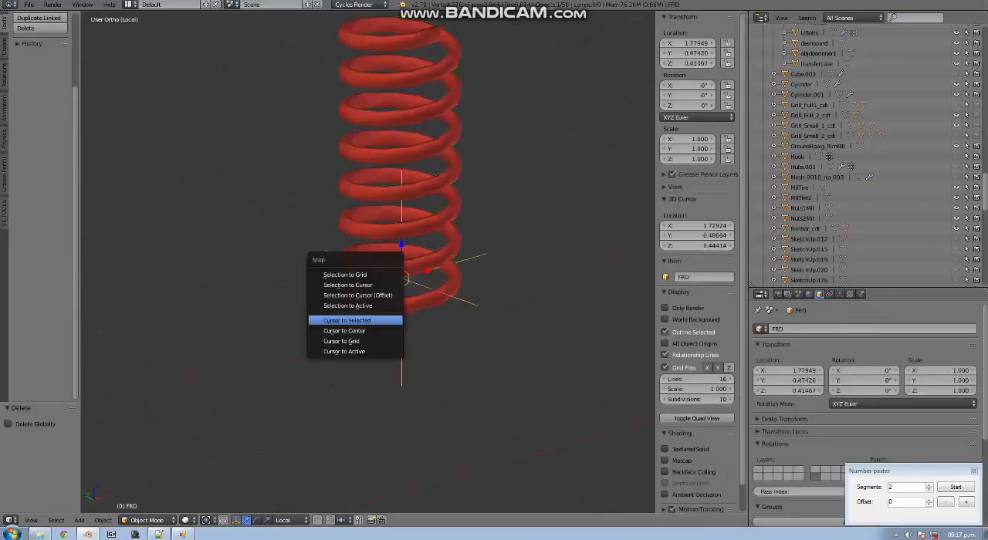
{"action": "left_click", "coordinate": [347, 319]}
{"action": "key", "text": "alt+Home"}
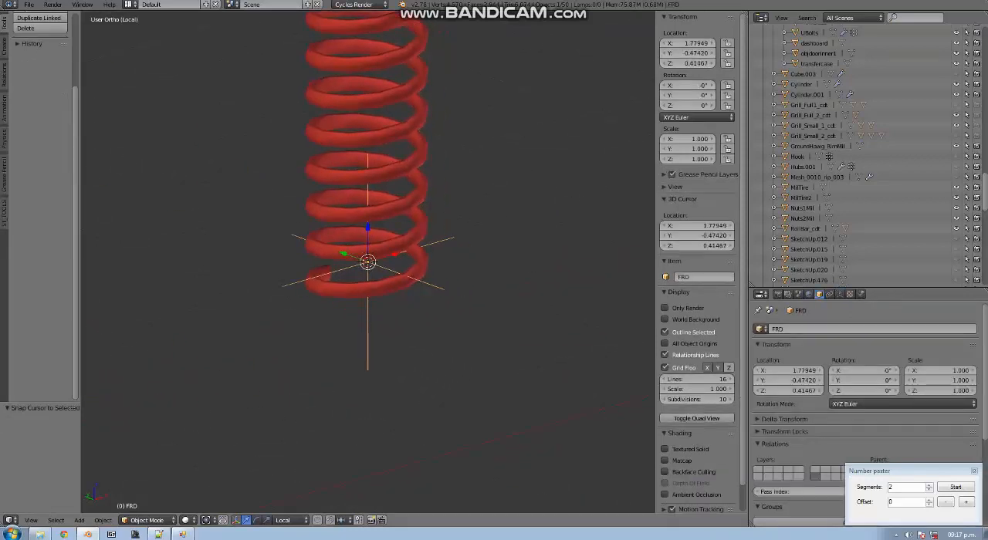
Open the red SpringF.001 coil springs for mesh editing
{"action": "middle_click_drag", "start_coordinate": [421, 279], "coordinate": [408, 352]}
{"action": "right_click", "coordinate": [386, 283]}
{"action": "key", "text": "Tab"}
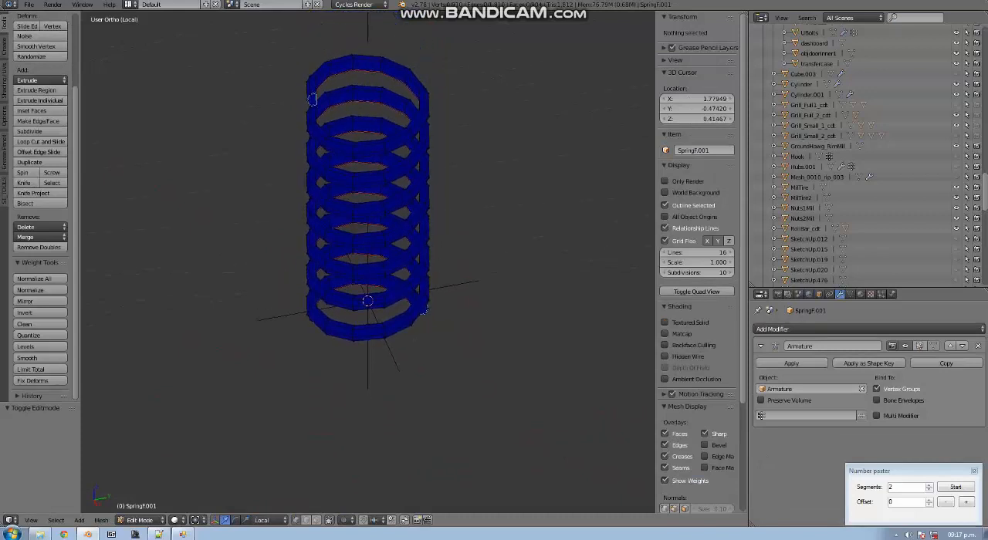
Compare the spring mesh without and with its vertex weights displayed, and bring up its vertex groups
{"action": "middle_click_drag", "start_coordinate": [312, 99], "coordinate": [325, 95]}
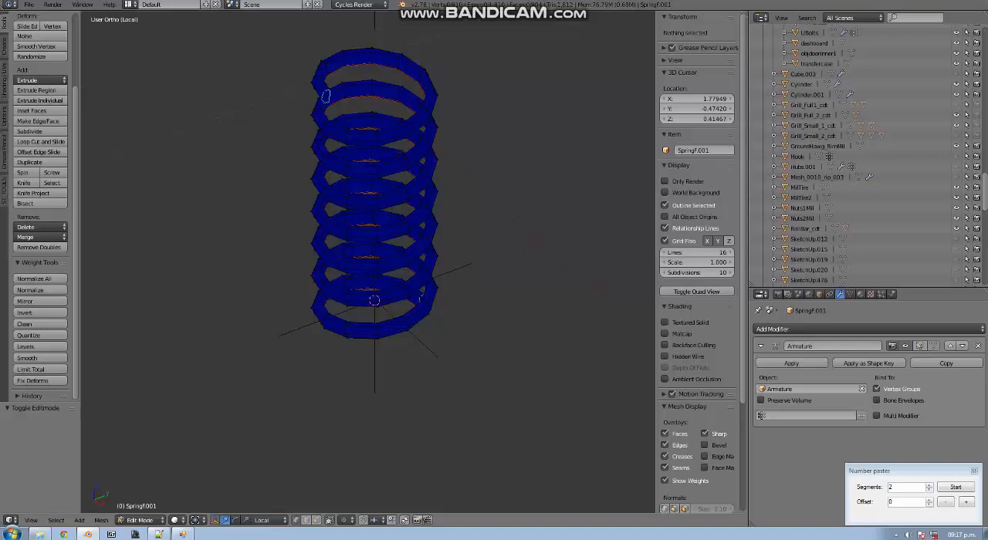
{"action": "left_click", "coordinate": [668, 480]}
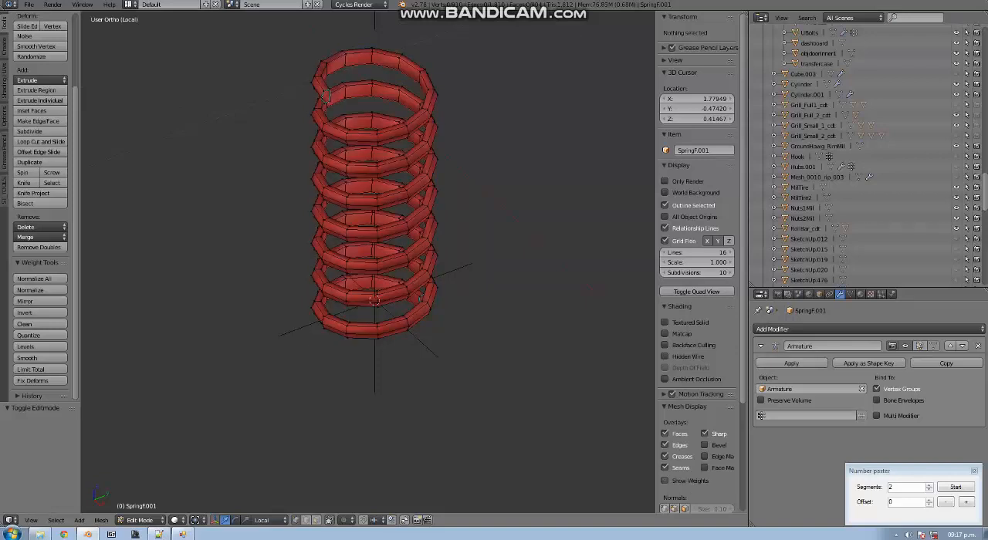
{"action": "left_click", "coordinate": [668, 480]}
{"action": "left_click", "coordinate": [851, 294]}
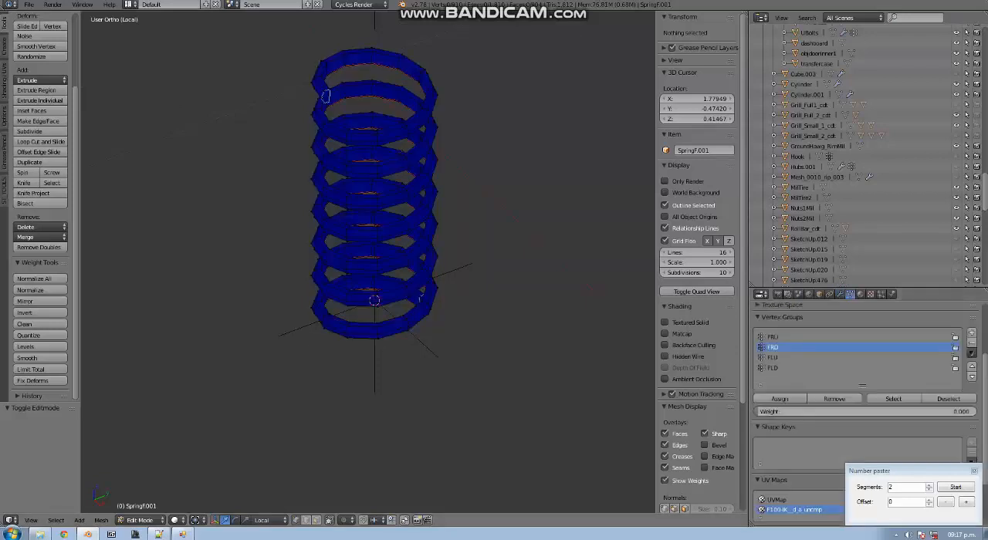
Examine the weight-coloured spring between its upper and lower empties, centring the view on the 3D cursor
{"action": "scroll", "coordinate": [368, 263], "scroll_direction": "up", "scroll_amount": 3, "text": "ctrl"}
{"action": "scroll", "coordinate": [368, 262], "scroll_direction": "down", "scroll_amount": 5}
{"action": "scroll", "coordinate": [368, 262], "scroll_direction": "up", "scroll_amount": 8, "text": "shift"}
{"action": "scroll", "coordinate": [368, 262], "scroll_direction": "up", "scroll_amount": 9, "text": "ctrl"}
{"action": "scroll", "coordinate": [368, 263], "scroll_direction": "up", "scroll_amount": 1, "text": "ctrl"}
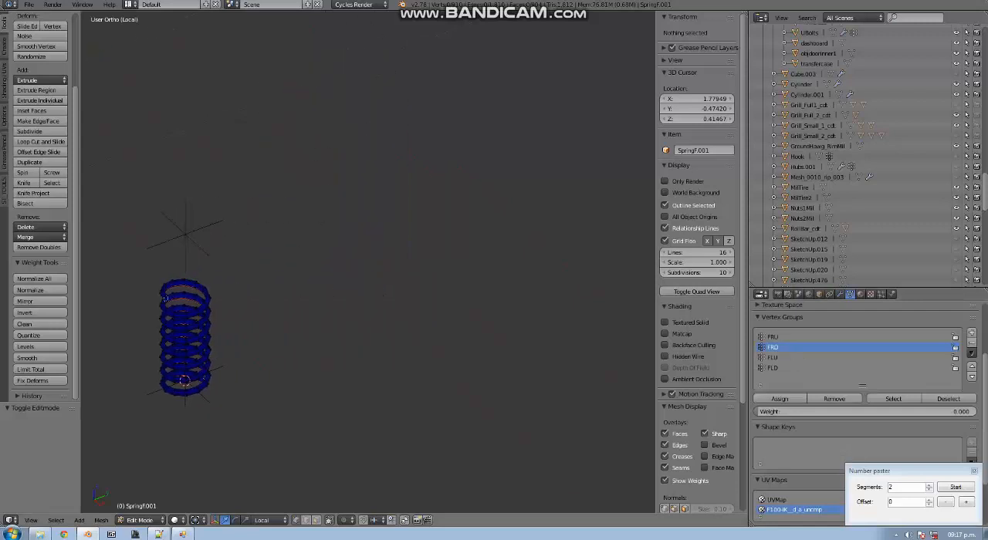
{"action": "scroll", "coordinate": [368, 262], "scroll_direction": "down", "scroll_amount": 4}
{"action": "scroll", "coordinate": [368, 262], "scroll_direction": "up", "scroll_amount": 2}
{"action": "key", "text": "a"}
{"action": "key", "text": "a"}
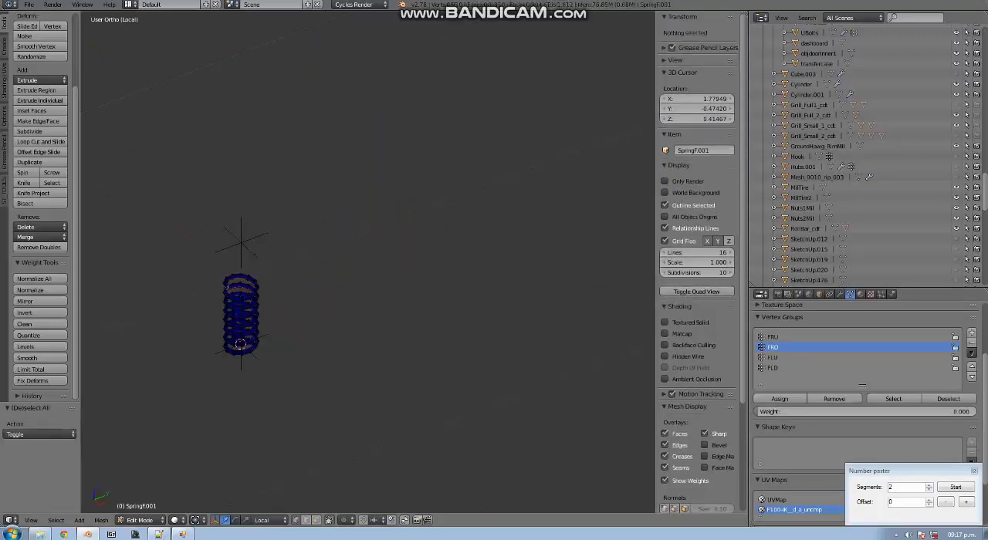
{"action": "key", "text": "alt+Home"}
{"action": "scroll", "coordinate": [368, 262], "scroll_direction": "up", "scroll_amount": 8}
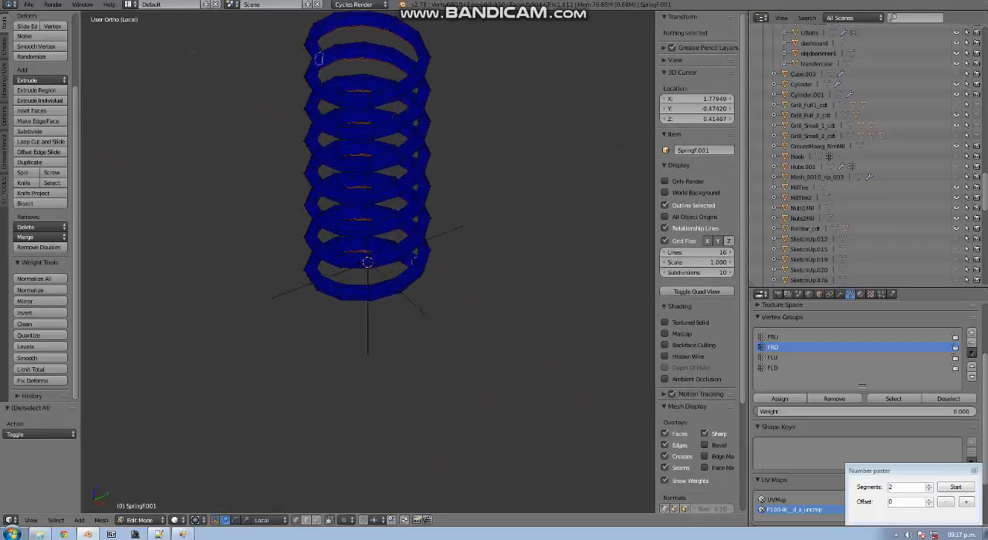
{"action": "middle_click_drag", "start_coordinate": [368, 263], "coordinate": [354, 257]}
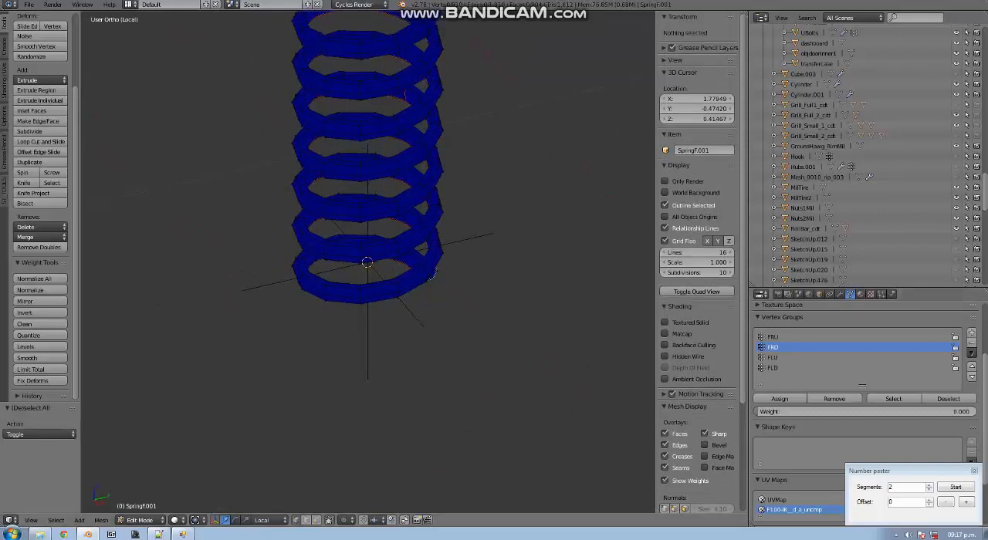
{"action": "scroll", "coordinate": [368, 263], "scroll_direction": "up", "scroll_amount": 10, "text": "shift"}
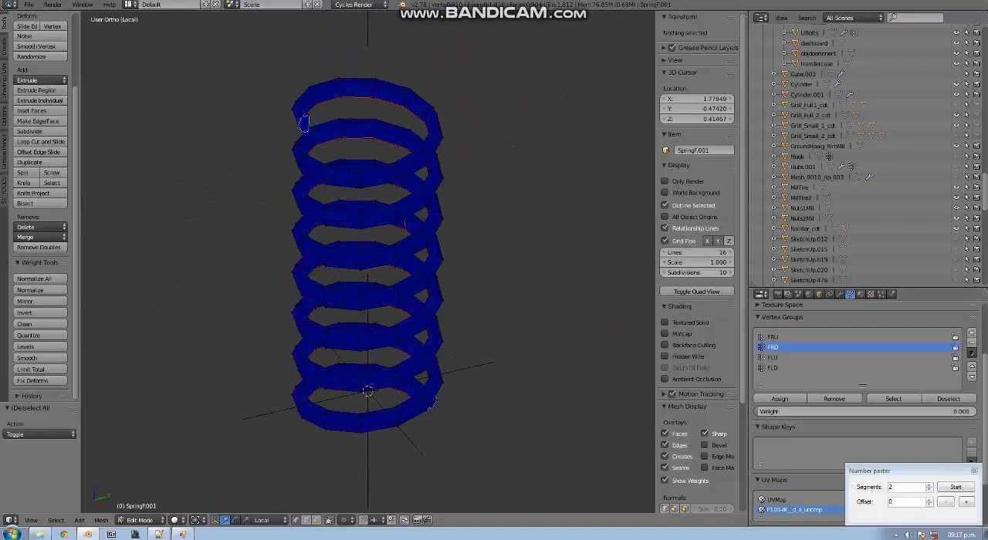
Select an edge loop near the coil's top end and start the Number paster with 91 segments
{"action": "right_click", "coordinate": [309, 95], "text": "alt"}
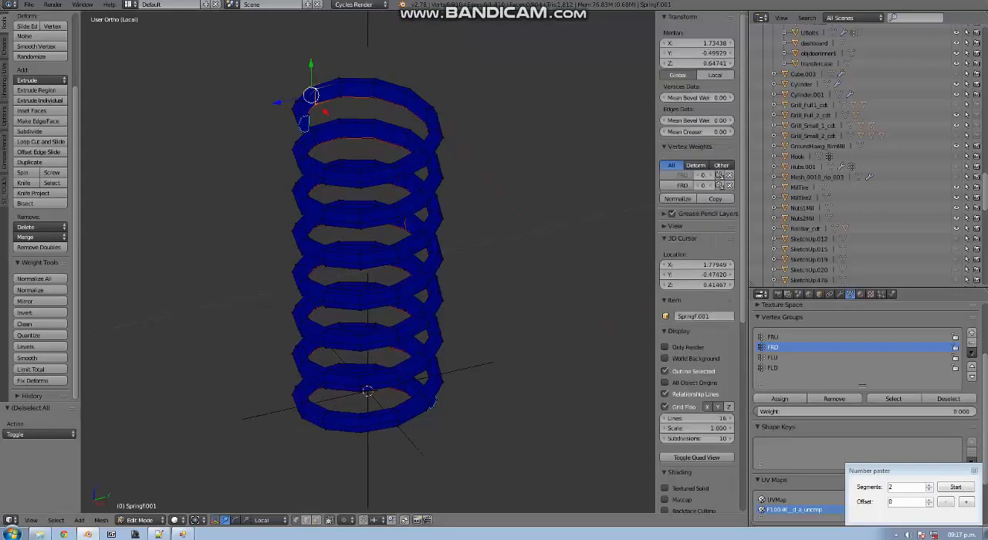
{"action": "middle_click_drag", "start_coordinate": [309, 95], "coordinate": [351, 68]}
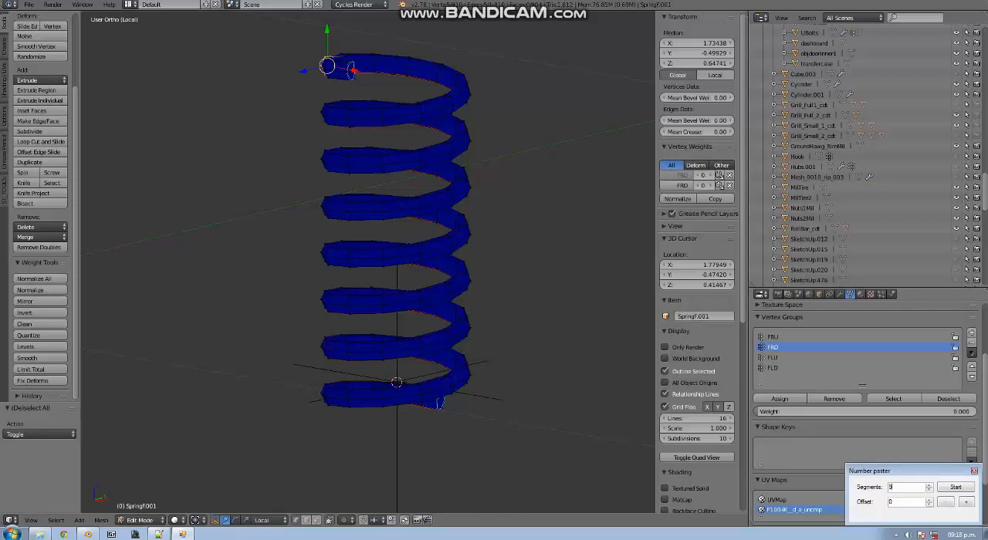
{"action": "type", "text": "91"}
{"action": "key", "text": "Return"}
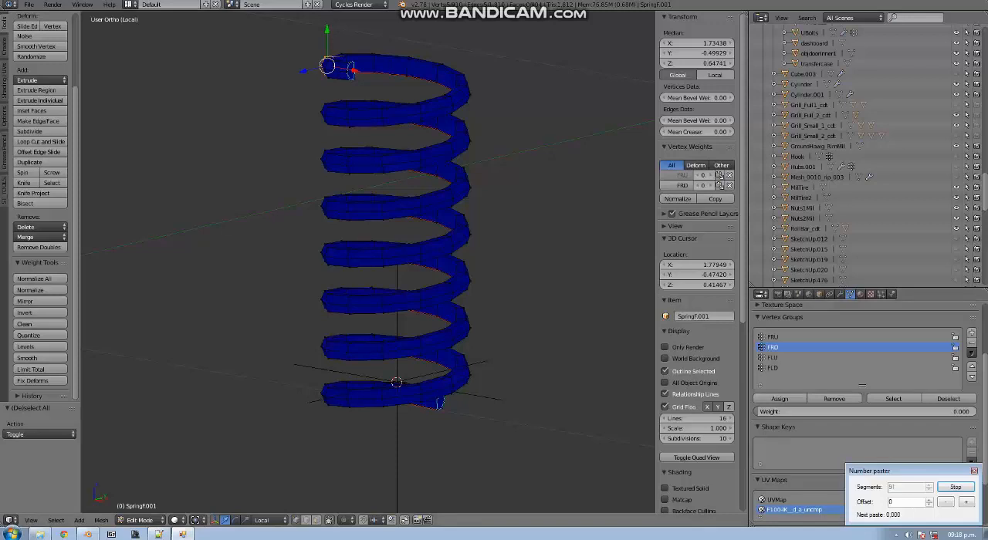
Select the end loop at the top of the coil and snap the 3D cursor to it
{"action": "right_click", "coordinate": [349, 63]}
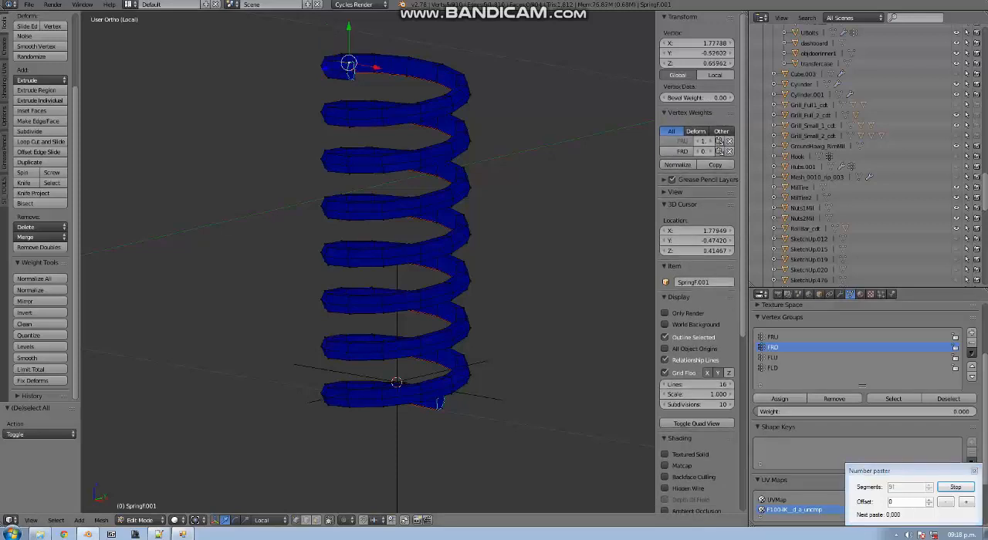
{"action": "right_click", "coordinate": [351, 75], "text": "shift"}
{"action": "key", "text": "shift+s"}
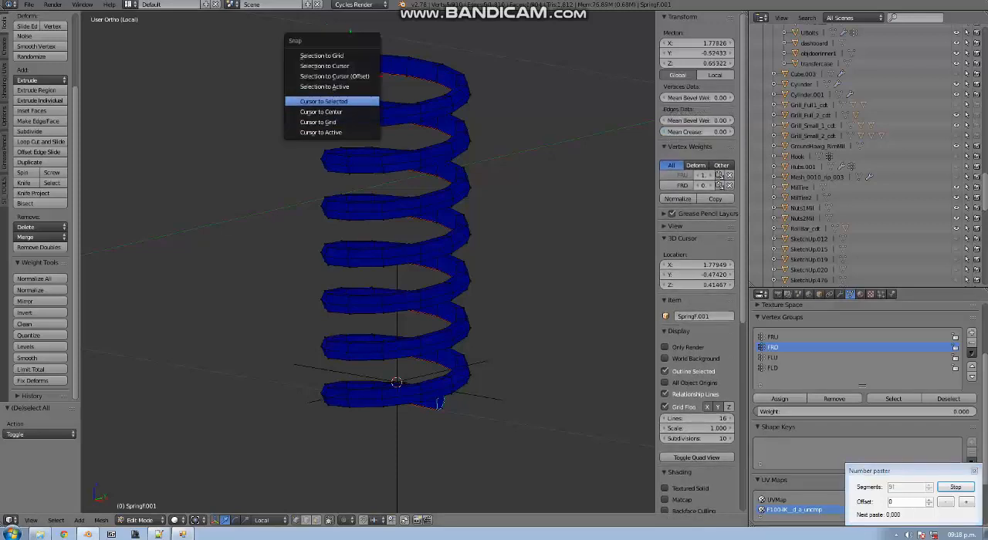
{"action": "left_click", "coordinate": [339, 101]}
{"action": "right_click", "coordinate": [441, 176], "text": "ctrl"}
{"action": "scroll", "coordinate": [442, 176], "scroll_direction": "up", "scroll_amount": 2}
{"action": "scroll", "coordinate": [441, 176], "scroll_direction": "down", "scroll_amount": 4}
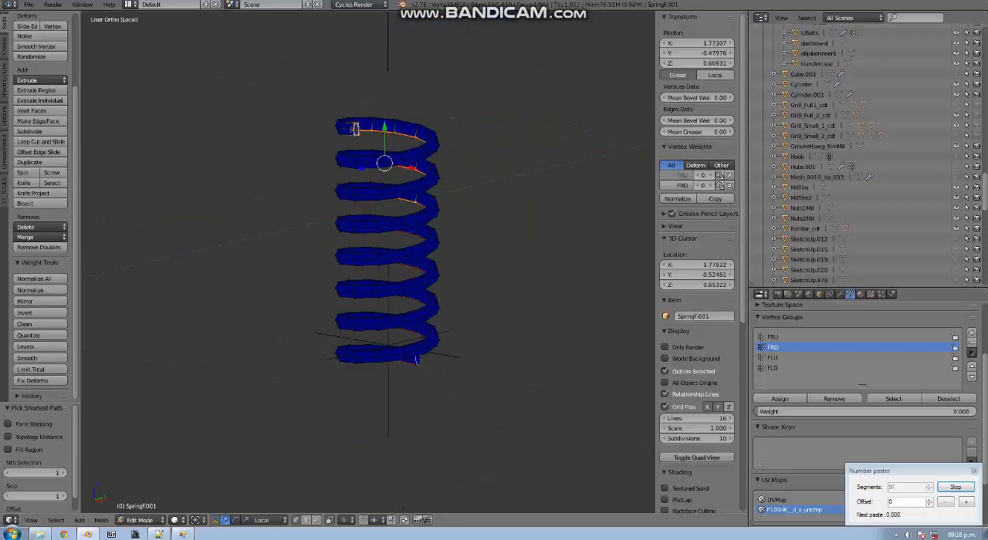
{"action": "key", "text": "ctrl+z"}
Centre the view on the 3D cursor at the coil's top end and display the spring in wireframe
{"action": "key", "text": "alt+Home"}
{"action": "scroll", "coordinate": [369, 262], "scroll_direction": "up", "scroll_amount": 8}
{"action": "middle_click_drag", "start_coordinate": [368, 262], "coordinate": [254, 261]}
{"action": "scroll", "coordinate": [414, 306], "scroll_direction": "down", "scroll_amount": 4}
{"action": "key", "text": "z"}
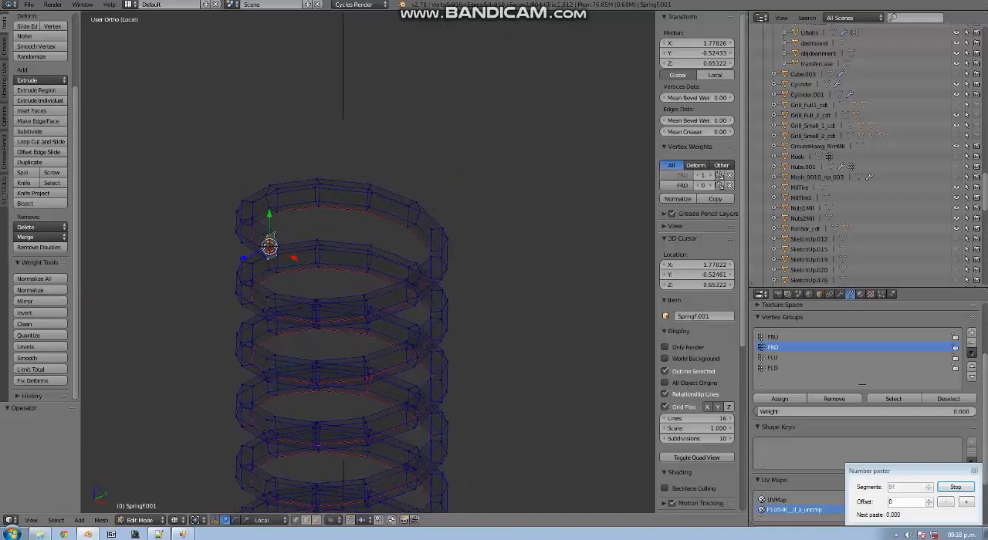
Examine the wireframe coil from its selected top loop down to the lower end, together with both empties
{"action": "scroll", "coordinate": [368, 263], "scroll_direction": "down", "scroll_amount": 5}
{"action": "scroll", "coordinate": [368, 262], "scroll_direction": "up", "scroll_amount": 3}
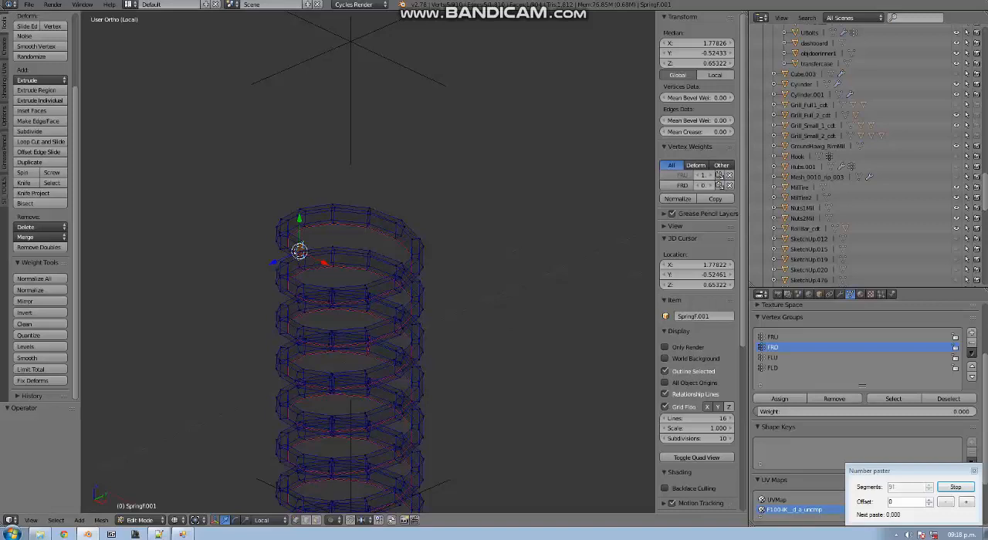
{"action": "scroll", "coordinate": [355, 324], "scroll_direction": "down", "scroll_amount": 2}
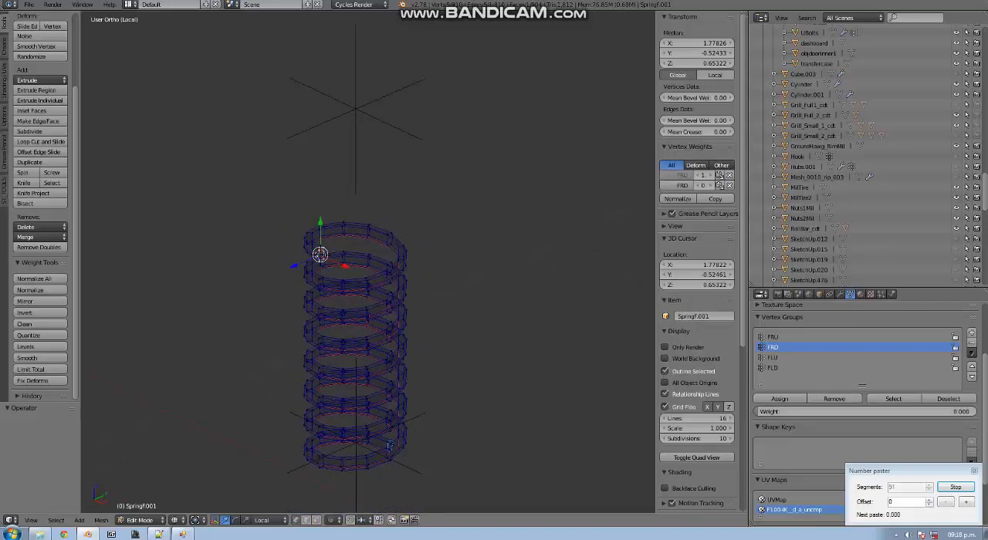
{"action": "scroll", "coordinate": [355, 324], "scroll_direction": "down", "scroll_amount": 4}
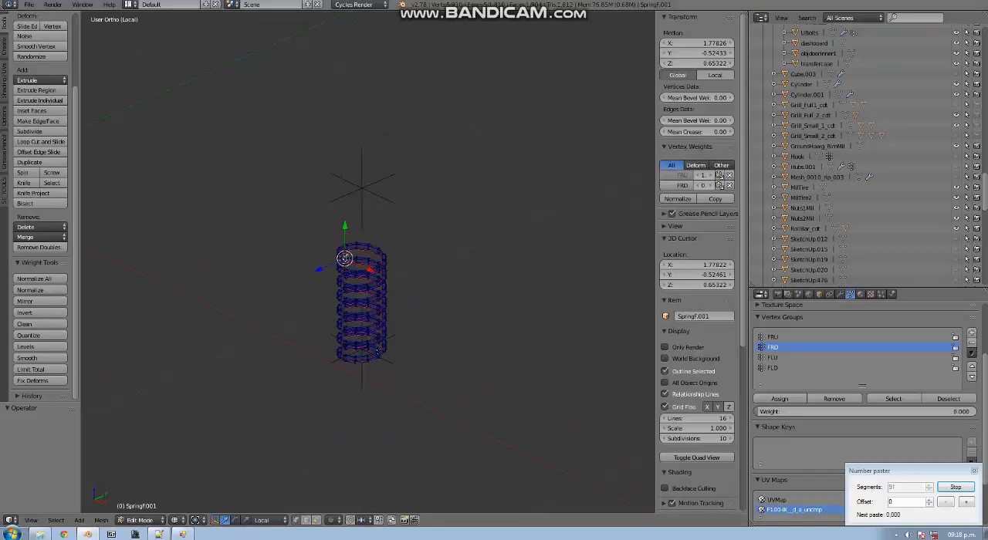
{"action": "scroll", "coordinate": [355, 324], "scroll_direction": "up", "scroll_amount": 4}
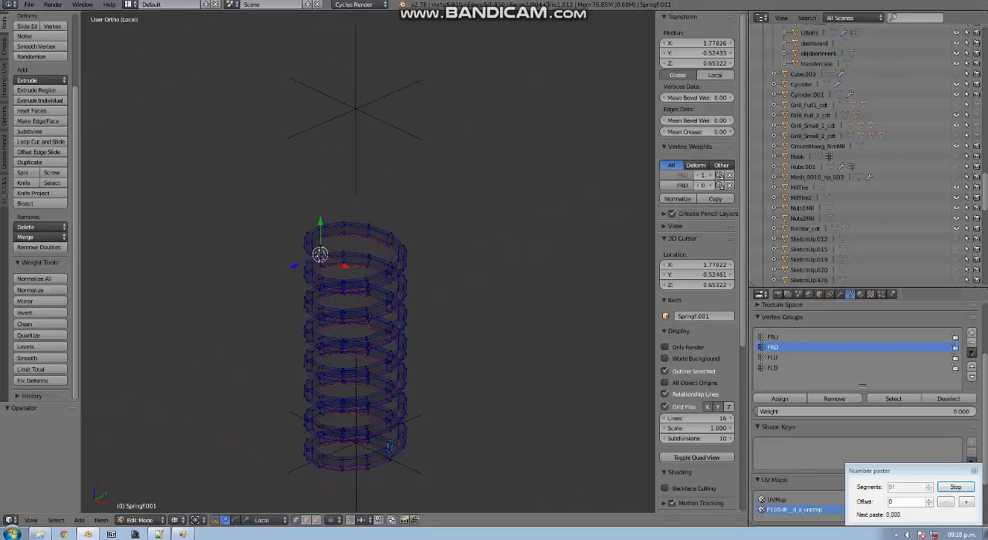
{"action": "scroll", "coordinate": [355, 339], "scroll_direction": "down", "scroll_amount": 1}
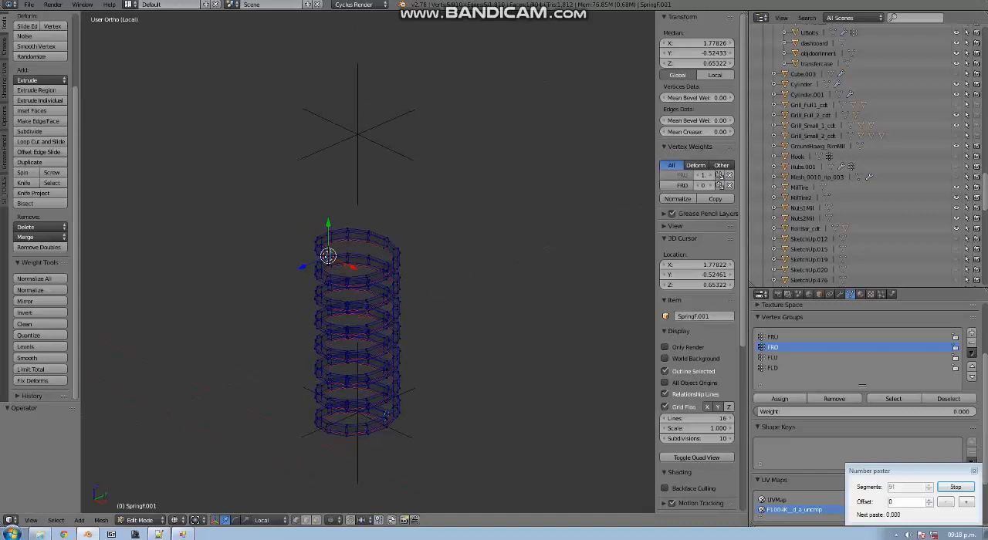
{"action": "scroll", "coordinate": [367, 263], "scroll_direction": "up", "scroll_amount": 2}
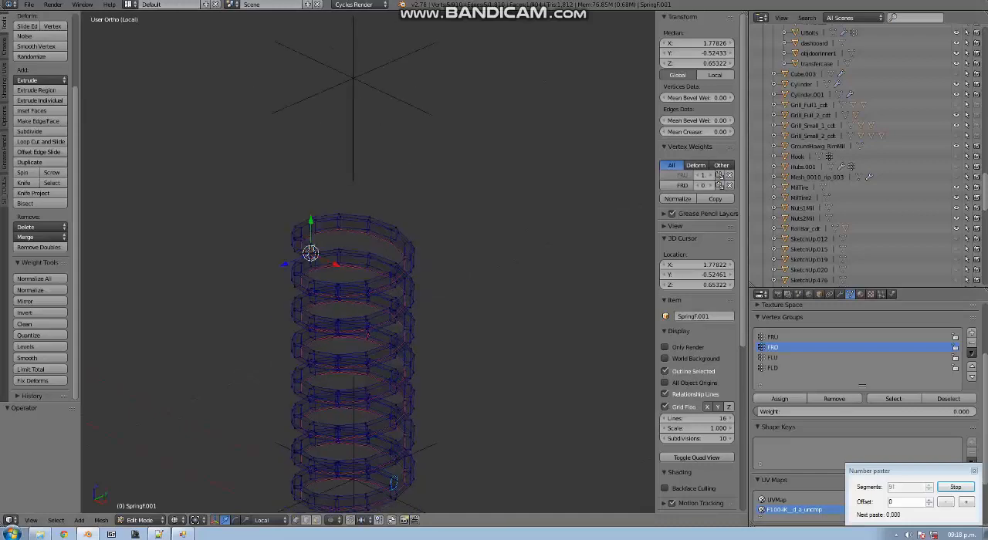
{"action": "scroll", "coordinate": [355, 339], "scroll_direction": "down", "scroll_amount": 2}
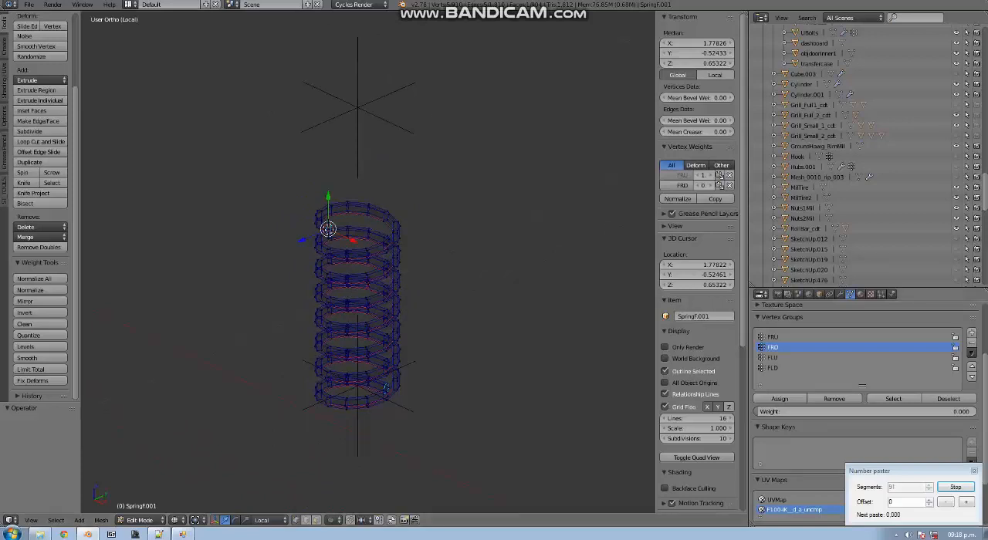
Show the FRU vertex group's weight gradient along the spring and inspect it in front view
{"action": "left_click", "coordinate": [803, 338]}
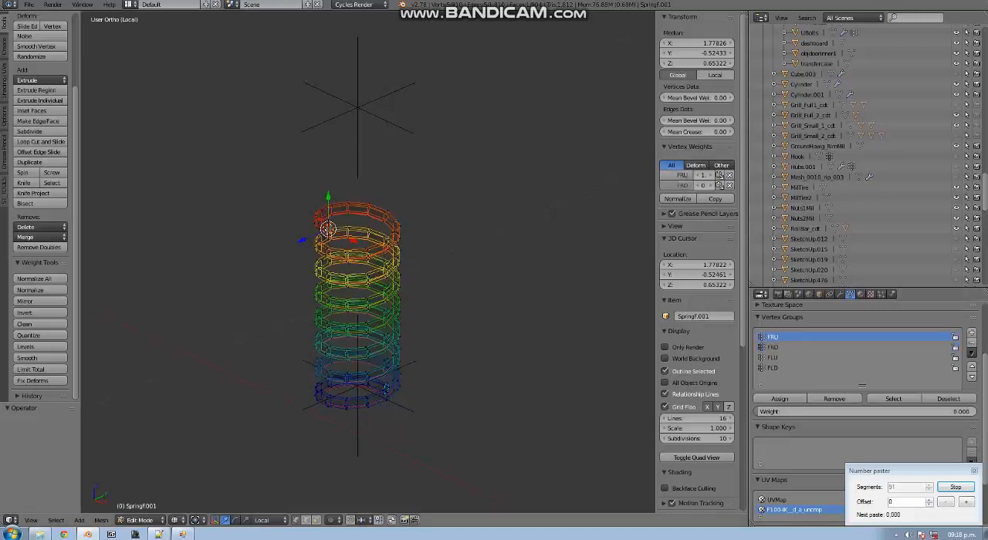
{"action": "scroll", "coordinate": [363, 309], "scroll_direction": "up", "scroll_amount": 4}
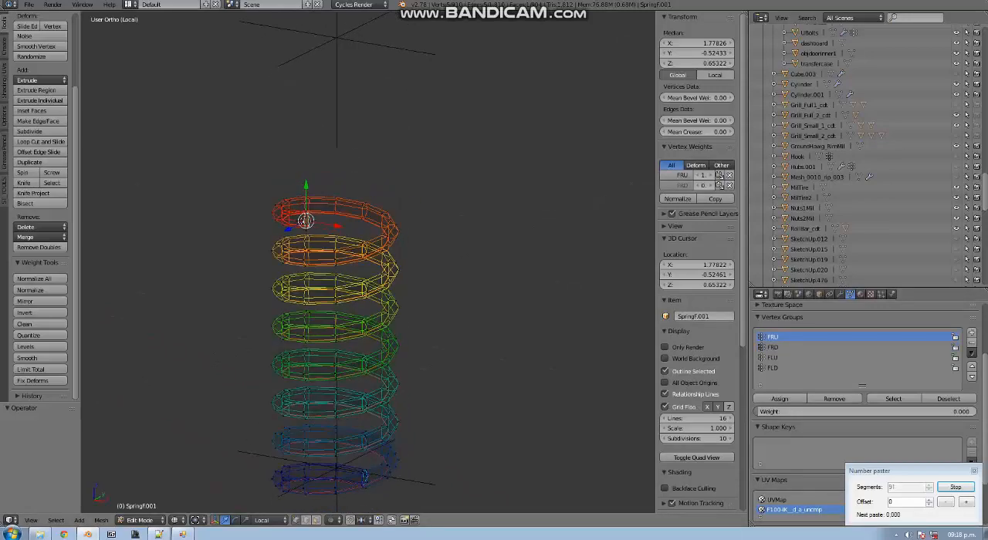
{"action": "key", "text": "KP_1"}
{"action": "scroll", "coordinate": [363, 293], "scroll_direction": "down", "scroll_amount": 8, "text": "shift"}
{"action": "scroll", "coordinate": [362, 293], "scroll_direction": "down", "scroll_amount": 3}
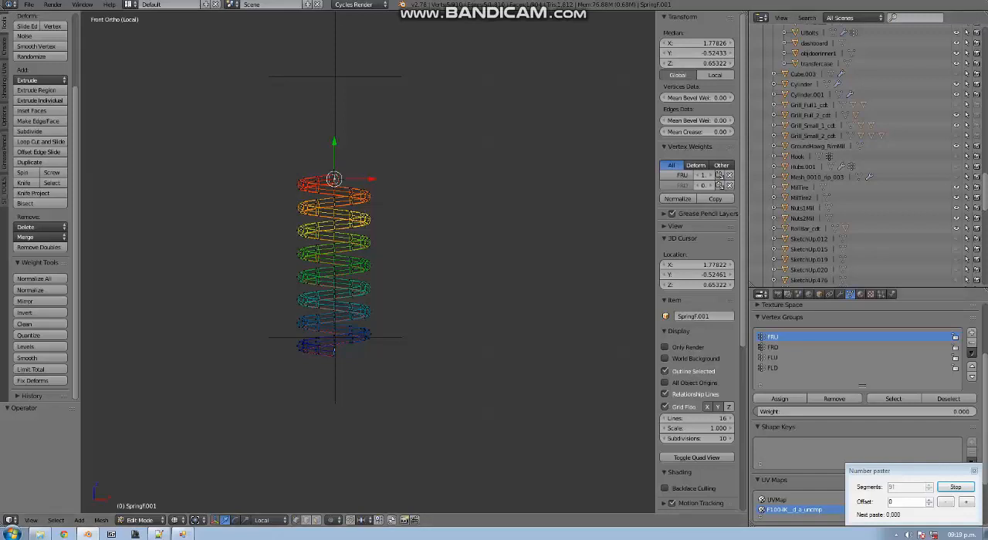
Make FRD the active vertex group and move the Number paster window over the 3D view
{"action": "left_click", "coordinate": [773, 348]}
{"action": "scroll", "coordinate": [368, 262], "scroll_direction": "up", "scroll_amount": 3}
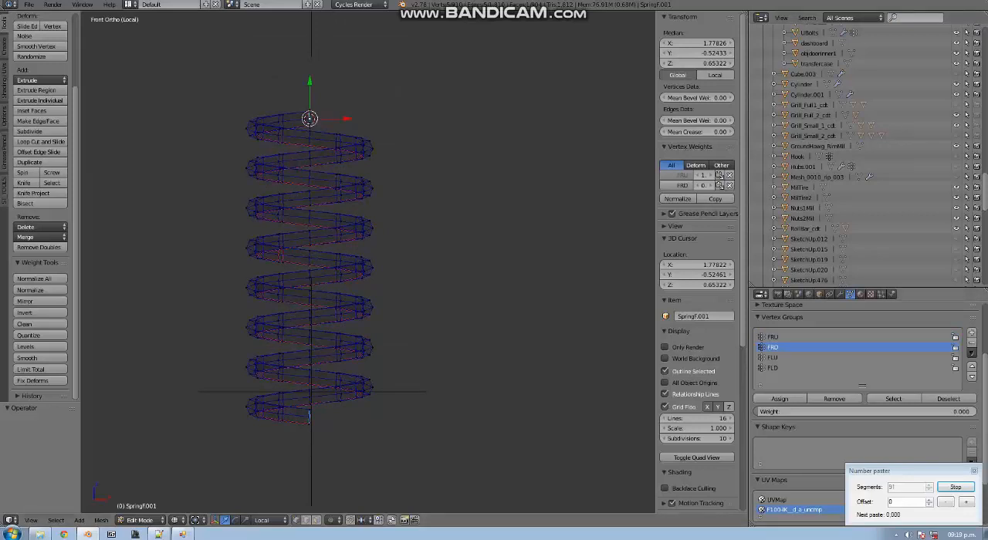
{"action": "left_click_drag", "start_coordinate": [887, 470], "coordinate": [558, 457]}
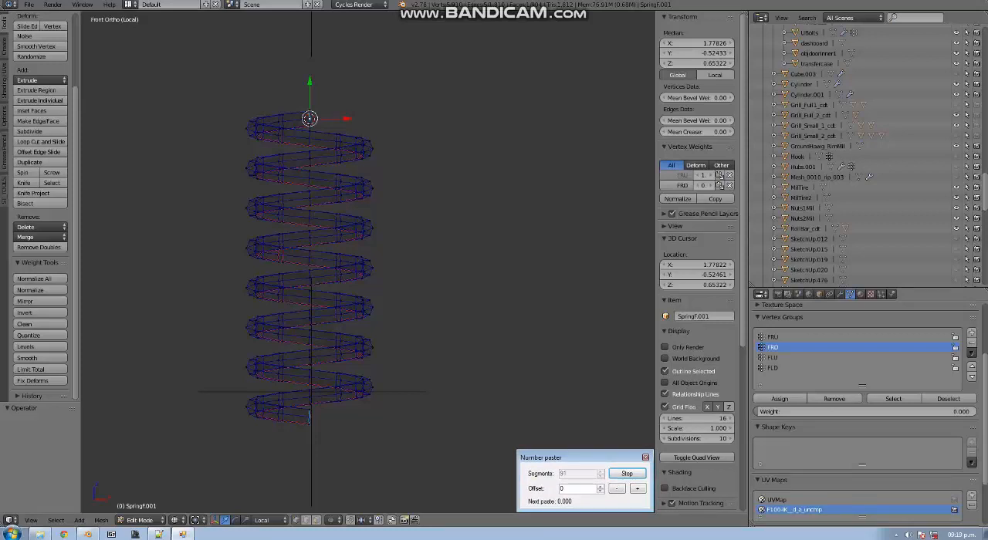
Try advancing the Number paster with several pastes, and step its offset back to 0
{"action": "key", "text": "ctrl+v"}
{"action": "key", "text": "ctrl+v"}
{"action": "key", "text": "ctrl+v"}
{"action": "key", "text": "ctrl+v"}
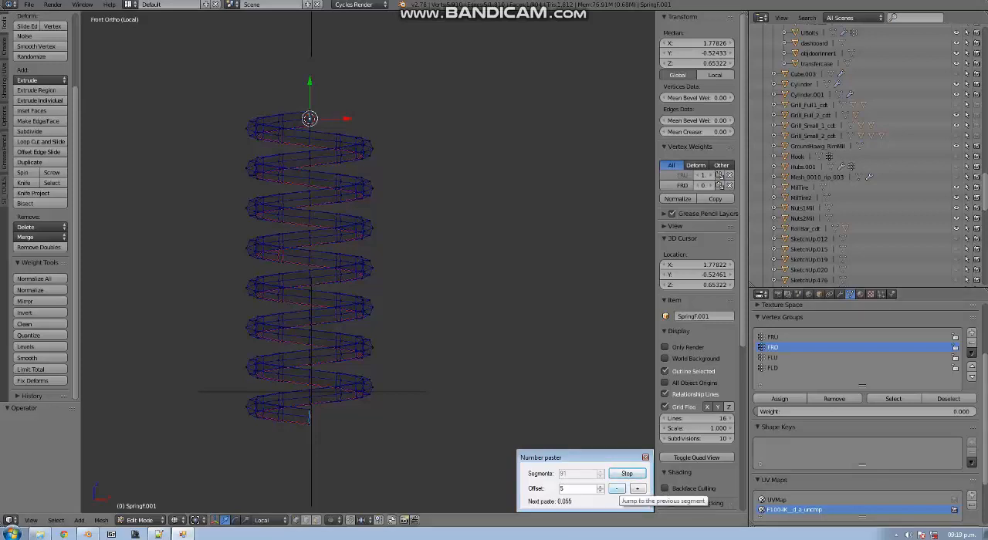
{"action": "left_click", "coordinate": [618, 488]}
{"action": "left_click", "coordinate": [618, 488]}
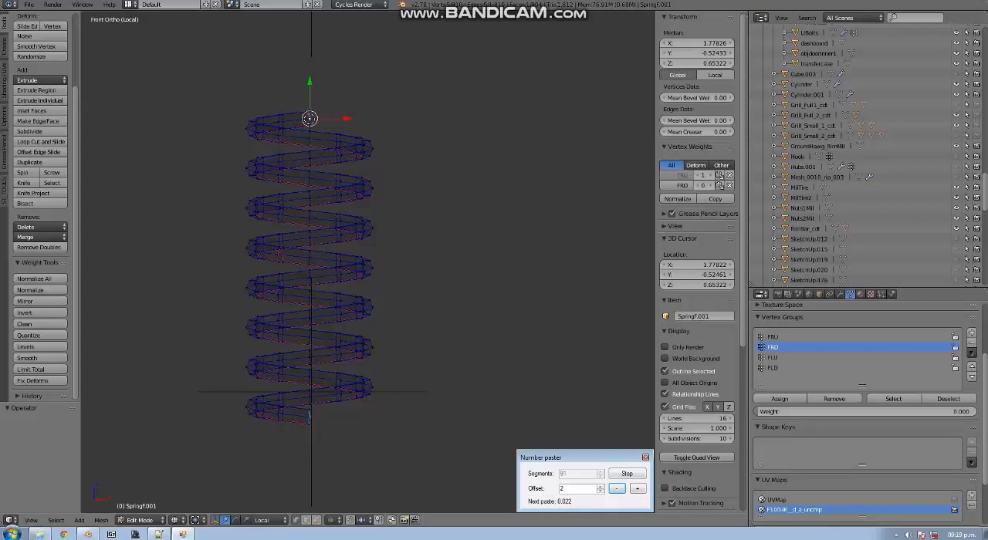
{"action": "left_click", "coordinate": [617, 489]}
{"action": "left_click", "coordinate": [617, 489]}
{"action": "left_click", "coordinate": [618, 489]}
Move the Number paster window aside and set the vertex group weight to its pasted value of 0.011
{"action": "left_click_drag", "start_coordinate": [578, 458], "coordinate": [144, 459]}
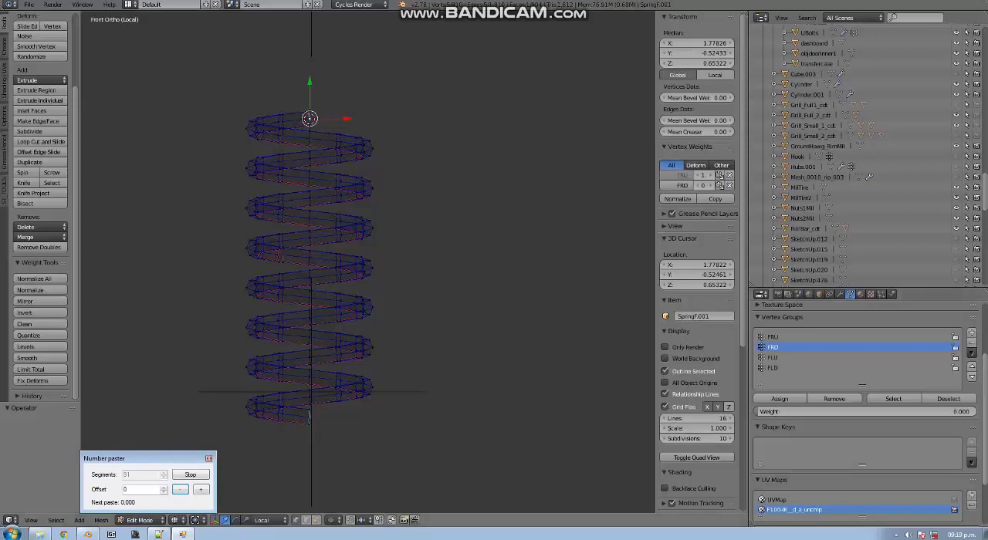
{"action": "key", "text": "ctrl+v"}
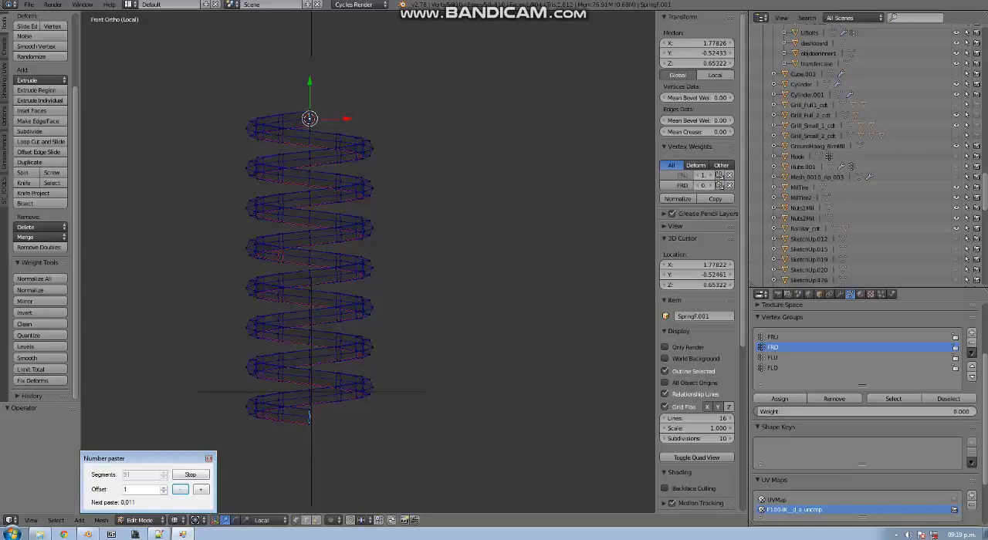
{"action": "left_click", "coordinate": [865, 411]}
{"action": "type", "text": "0.011"}
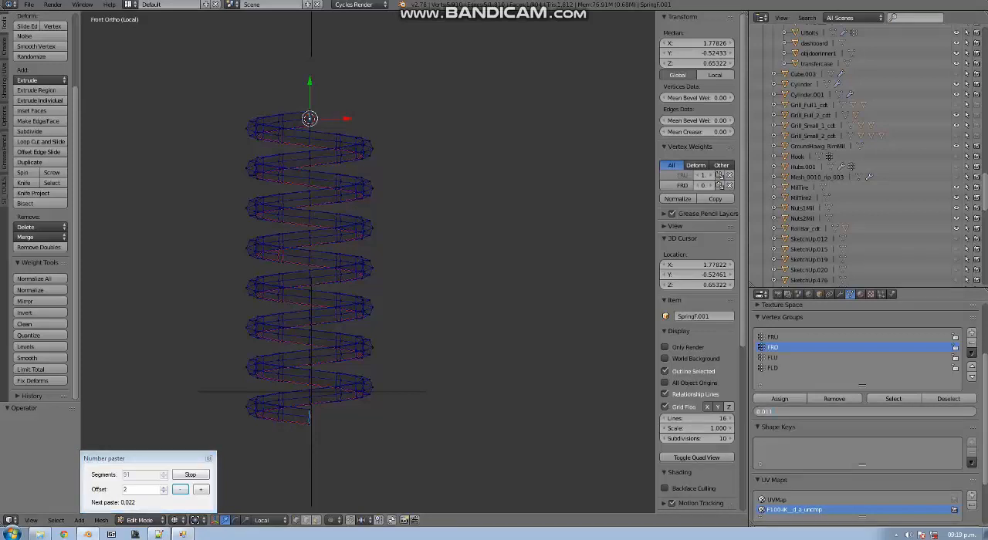
{"action": "key", "text": "BackSpace"}
{"action": "type", "text": "."}
{"action": "key", "text": "Return"}
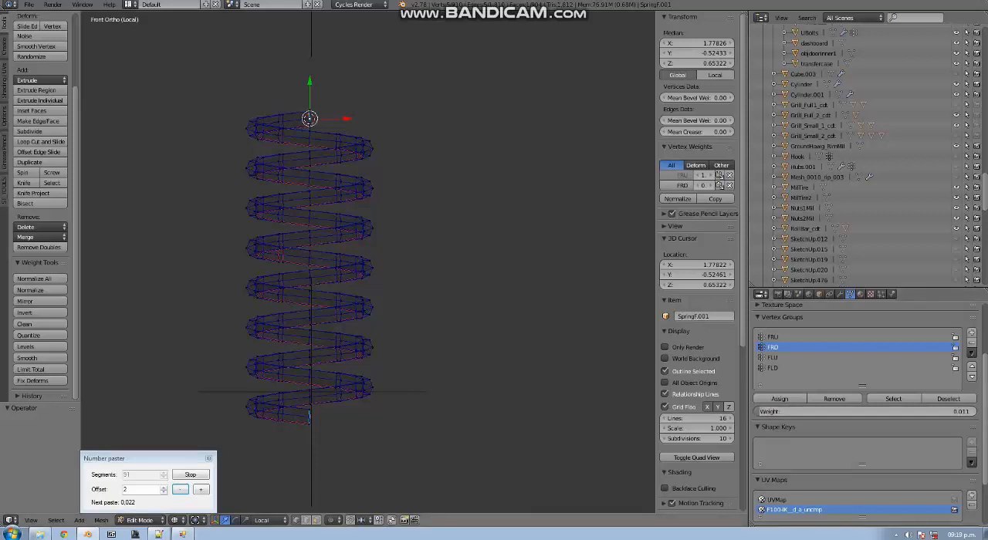
Select the next edge loop along the spring's top coil and assign it a vertex group weight of 0.022 in FRD
{"action": "middle_click_drag", "start_coordinate": [309, 417], "coordinate": [260, 418]}
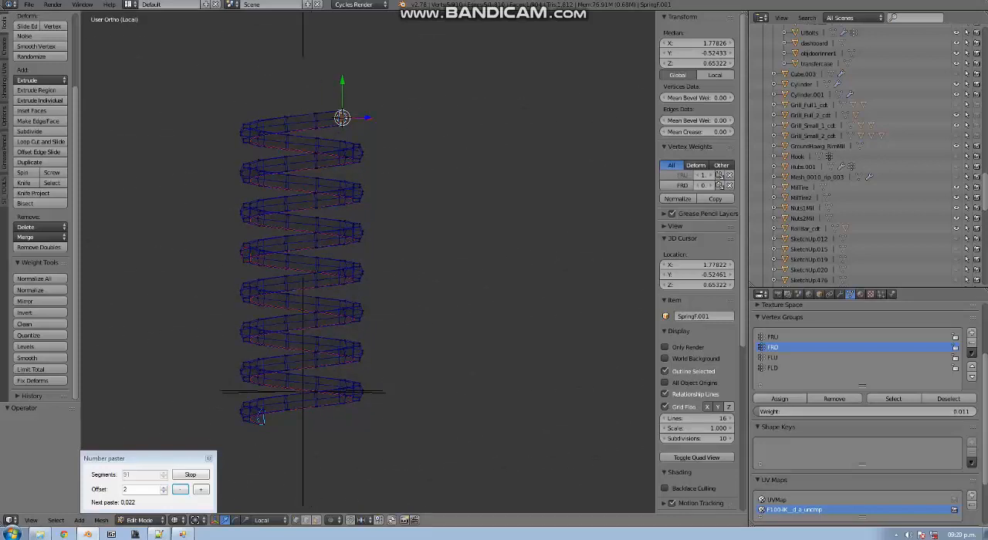
{"action": "right_click", "coordinate": [316, 122], "text": "alt"}
{"action": "middle_click_drag", "start_coordinate": [315, 122], "coordinate": [202, 287]}
{"action": "scroll", "coordinate": [338, 170], "scroll_direction": "up", "scroll_amount": 4}
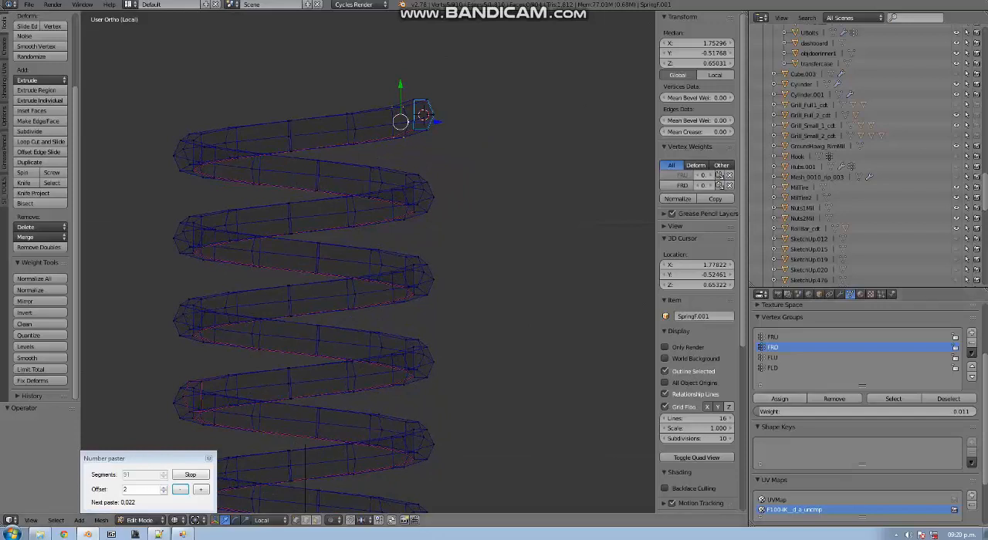
{"action": "middle_click_drag", "start_coordinate": [202, 287], "coordinate": [175, 284]}
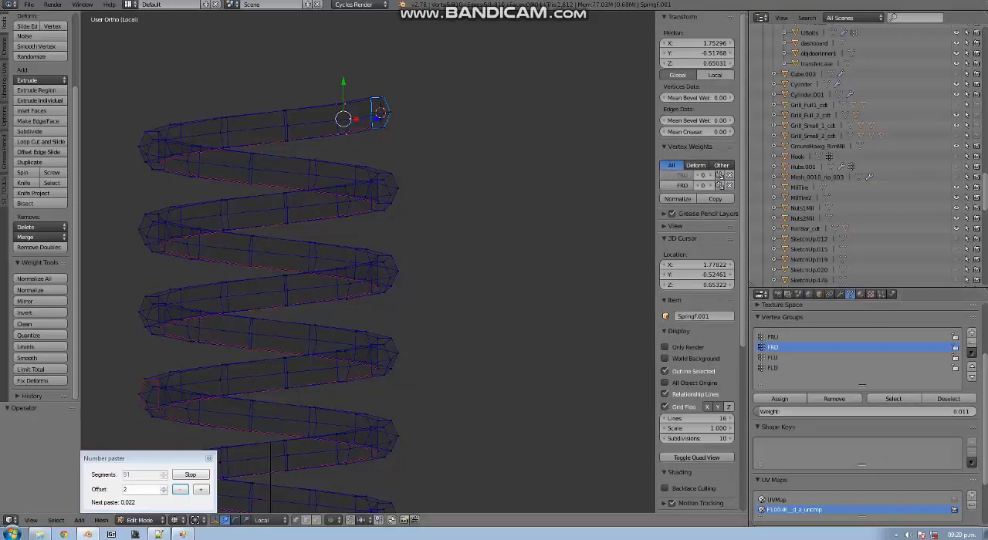
{"action": "right_click", "coordinate": [286, 126], "text": "alt"}
{"action": "left_click", "coordinate": [830, 411]}
{"action": "type", "text": "0.022"}
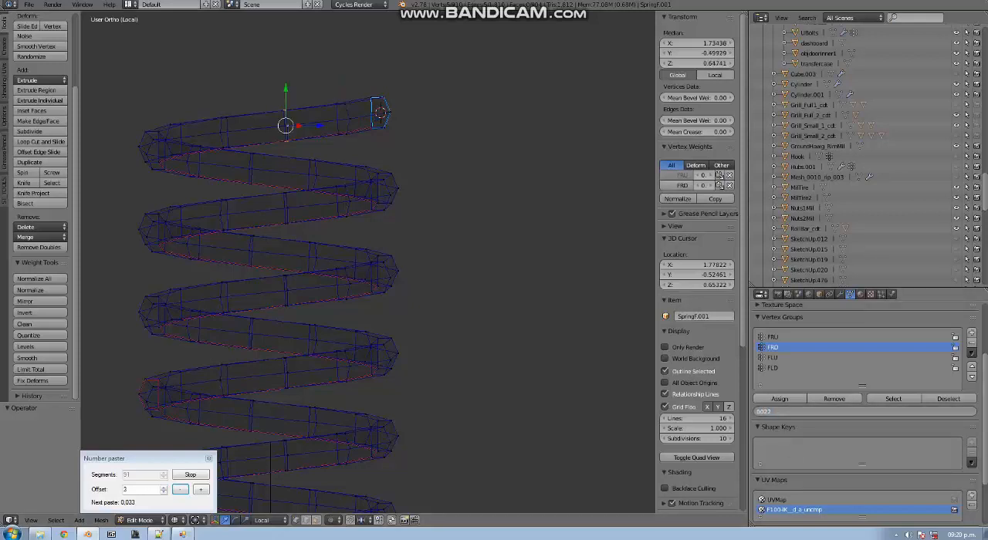
{"action": "key", "text": "Return"}
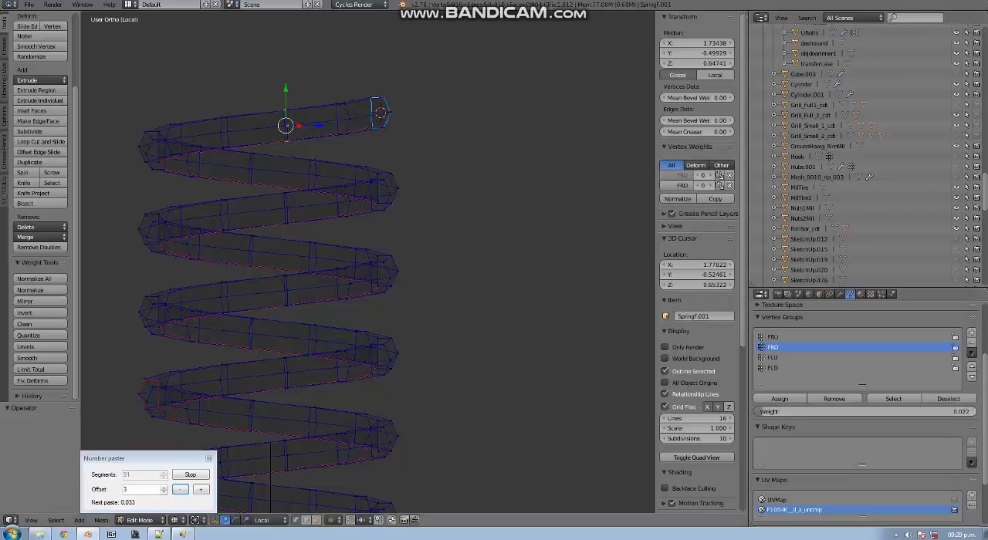
{"action": "left_click", "coordinate": [779, 399]}
Switch to Notepad++ and place the cursor in the FRU IKBone line of 1970_Ford_F100.xml's Front Area section
{"action": "middle_click_drag", "start_coordinate": [479, 263], "coordinate": [546, 264]}
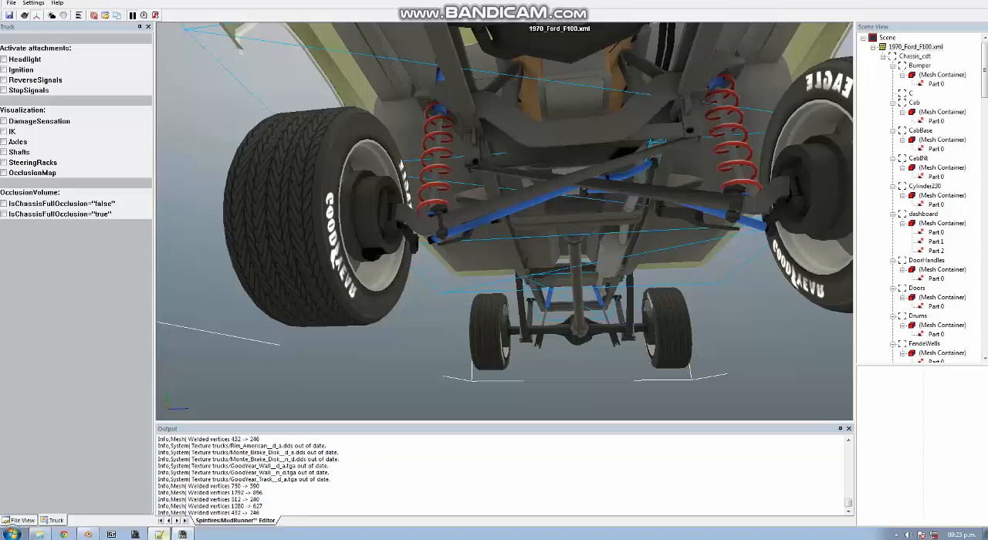
{"action": "left_click", "coordinate": [159, 534]}
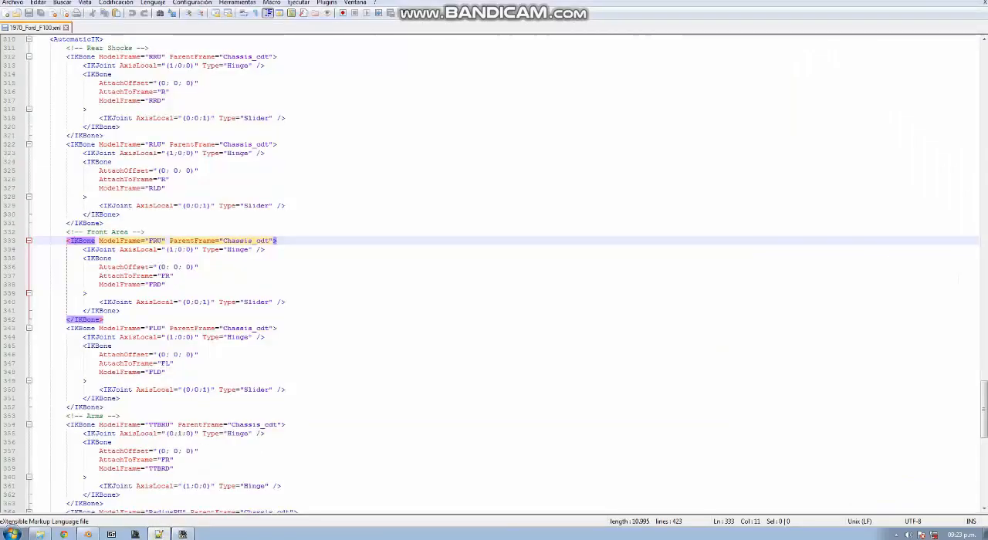
{"action": "left_click", "coordinate": [79, 241]}
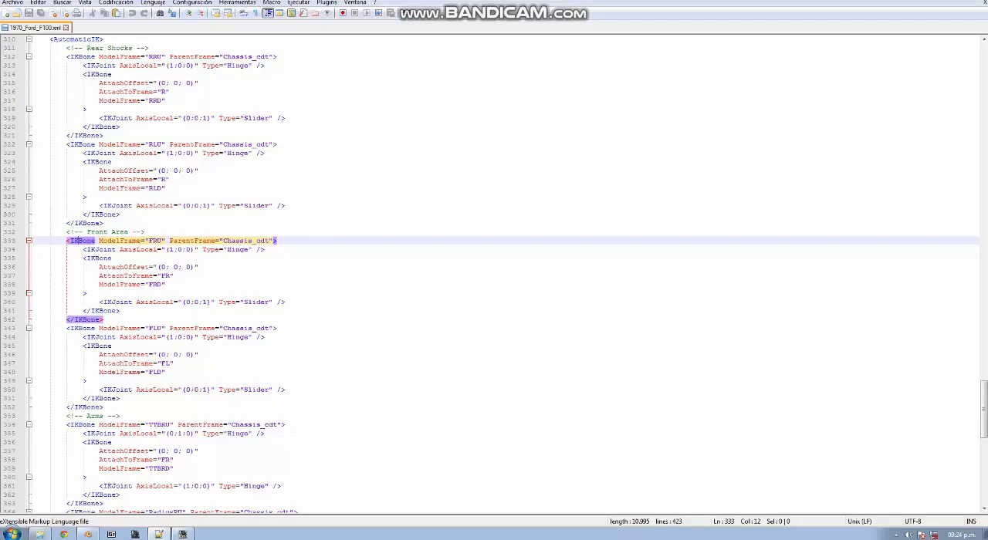
Switch to Blender, leave local view and Edit Mode on SpringF, and view the whole truck
{"action": "left_click", "coordinate": [87, 534]}
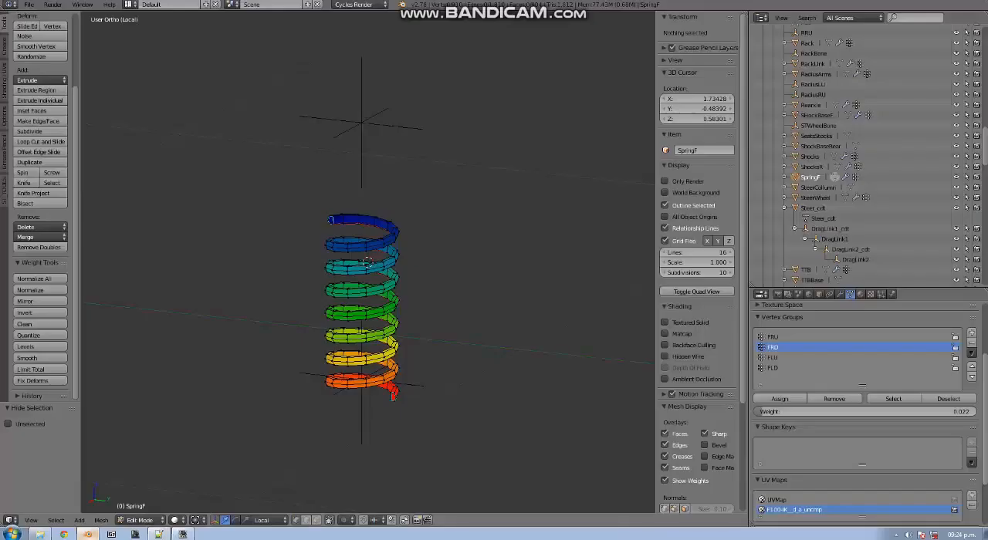
{"action": "key", "text": "KP_Divide"}
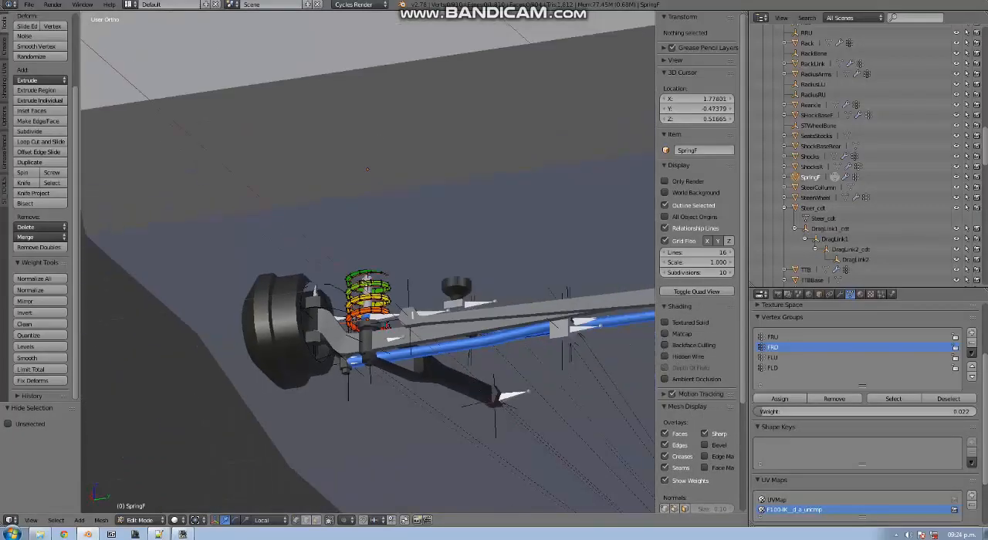
{"action": "key", "text": "Tab"}
{"action": "middle_click_drag", "start_coordinate": [370, 224], "coordinate": [397, 270]}
{"action": "scroll", "coordinate": [390, 247], "scroll_direction": "down", "scroll_amount": 10}
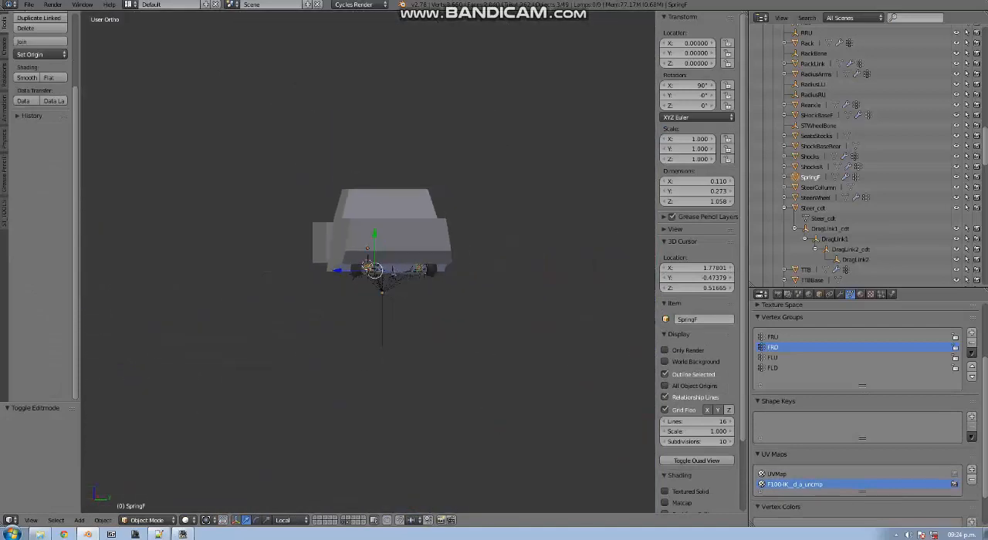
Select the chassis collision body, check its object name, and switch to Notepad++ to compare it with the IKBone ParentFrame
{"action": "right_click", "coordinate": [392, 232]}
{"action": "scroll", "coordinate": [392, 231], "scroll_direction": "up", "scroll_amount": 3}
{"action": "left_click", "coordinate": [693, 319]}
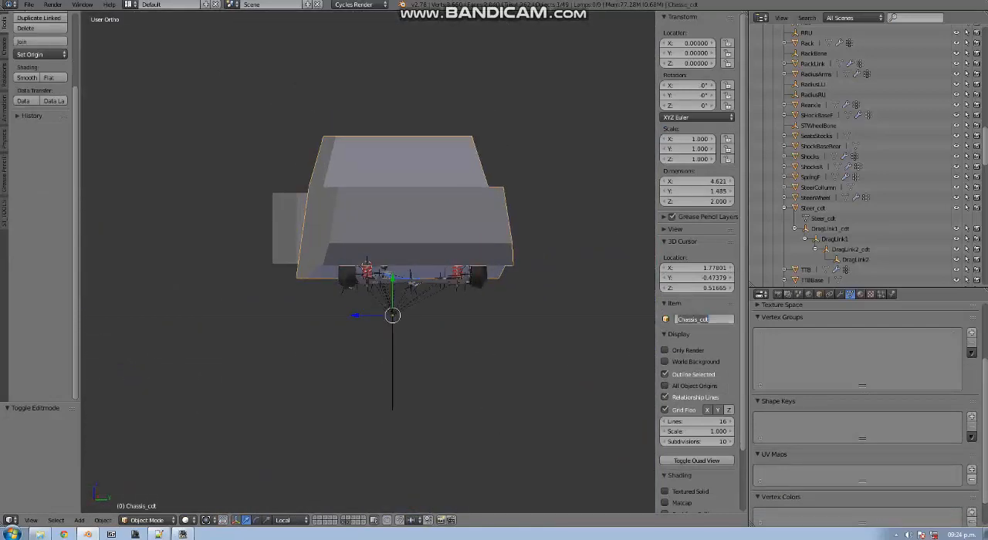
{"action": "key", "text": "Return"}
{"action": "left_click", "coordinate": [158, 534]}
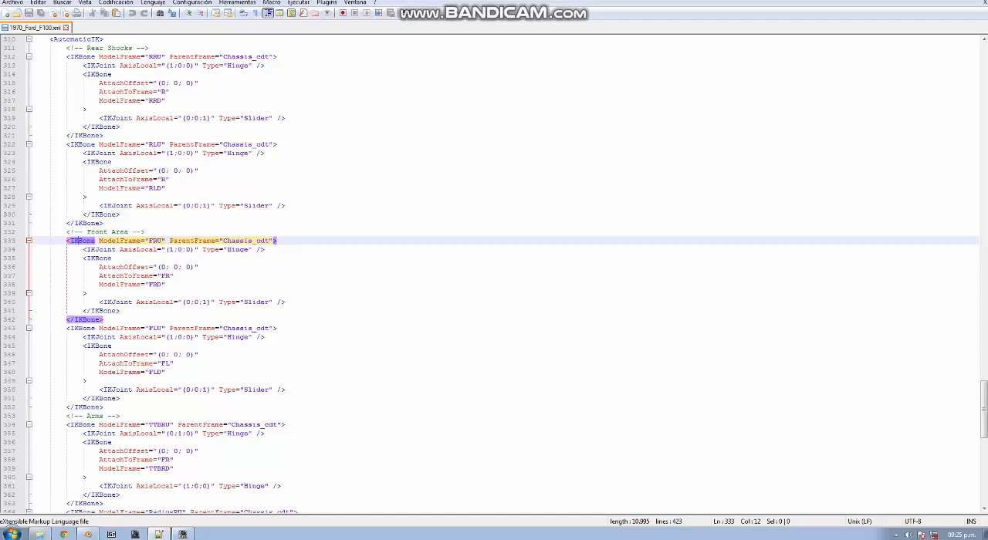
Return to Blender, select the FRD empty at the front spring's lower end, and show the scene in wireframe
{"action": "key", "text": "alt+Tab"}
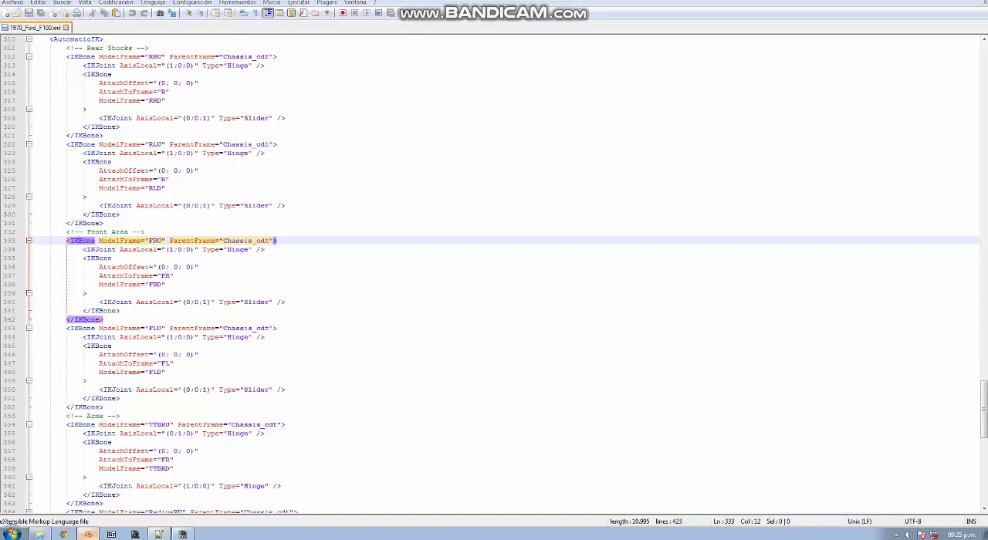
{"action": "scroll", "coordinate": [369, 262], "scroll_direction": "up", "scroll_amount": 6}
{"action": "scroll", "coordinate": [369, 263], "scroll_direction": "down", "scroll_amount": 8}
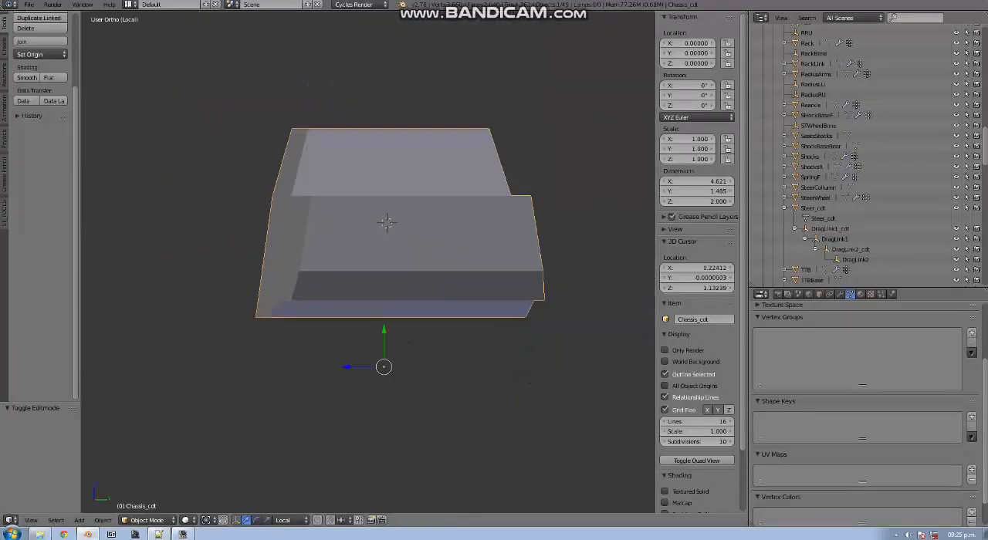
{"action": "scroll", "coordinate": [368, 262], "scroll_direction": "up", "scroll_amount": 9}
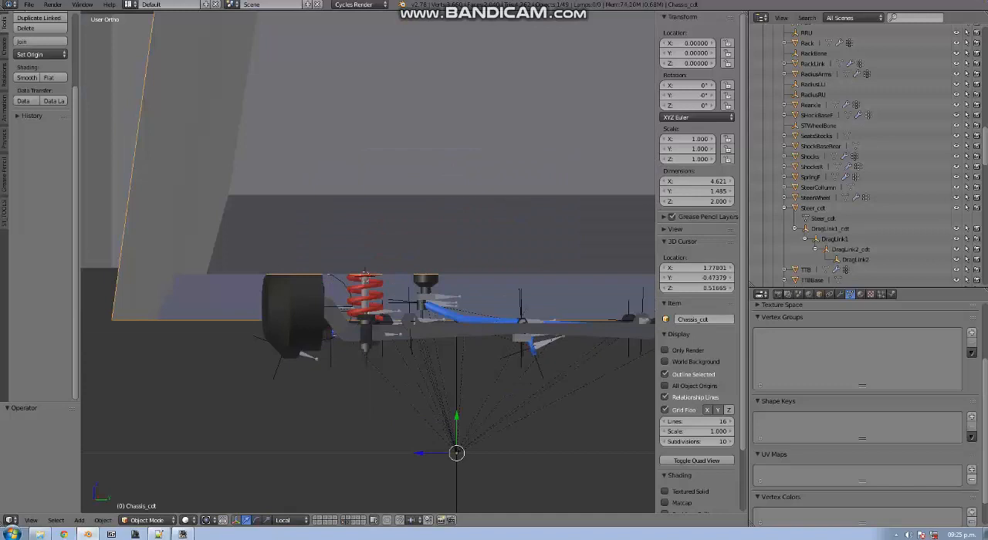
{"action": "scroll", "coordinate": [367, 272], "scroll_direction": "up", "scroll_amount": 3}
{"action": "middle_click_drag", "start_coordinate": [367, 271], "coordinate": [380, 216]}
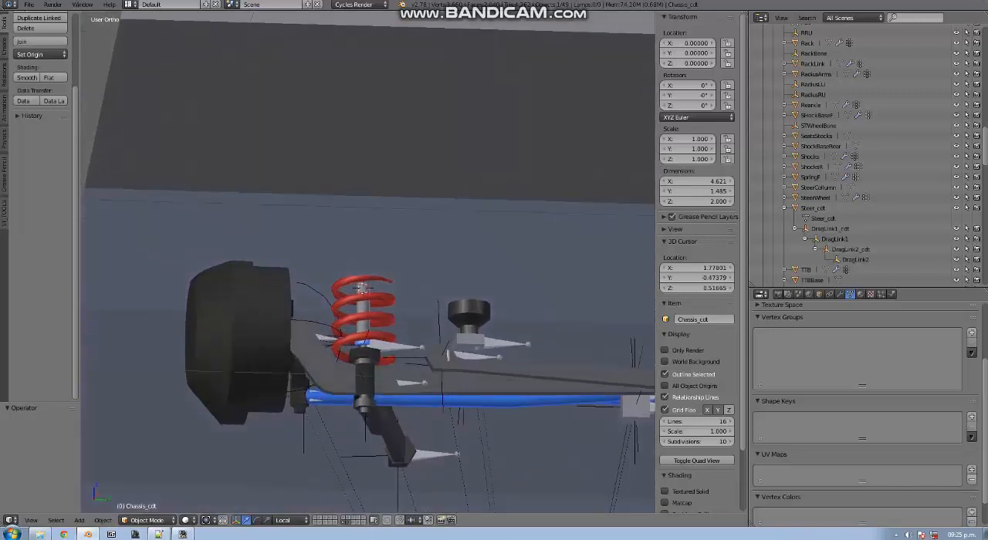
{"action": "right_click", "coordinate": [363, 346]}
{"action": "key", "text": "z"}
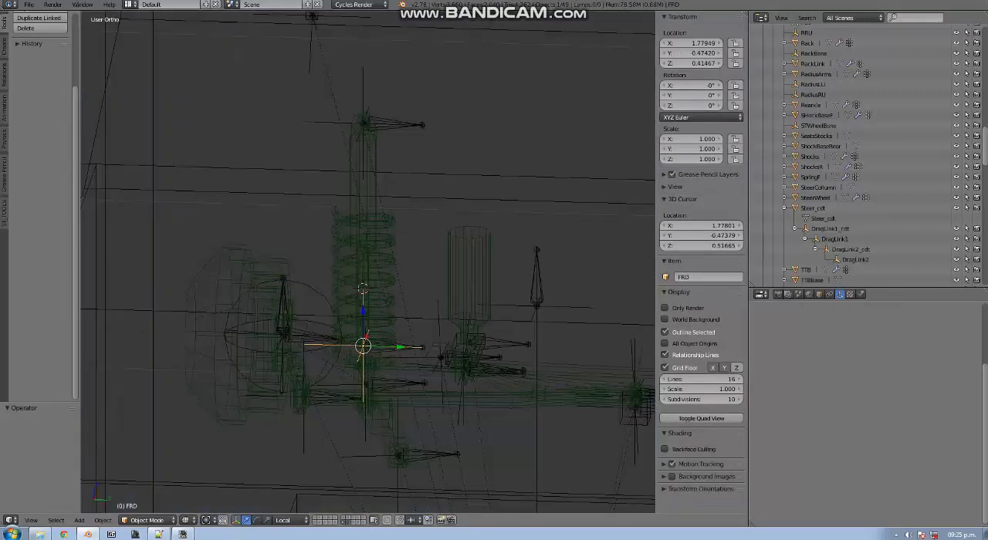
{"action": "middle_click_drag", "start_coordinate": [363, 346], "coordinate": [339, 344]}
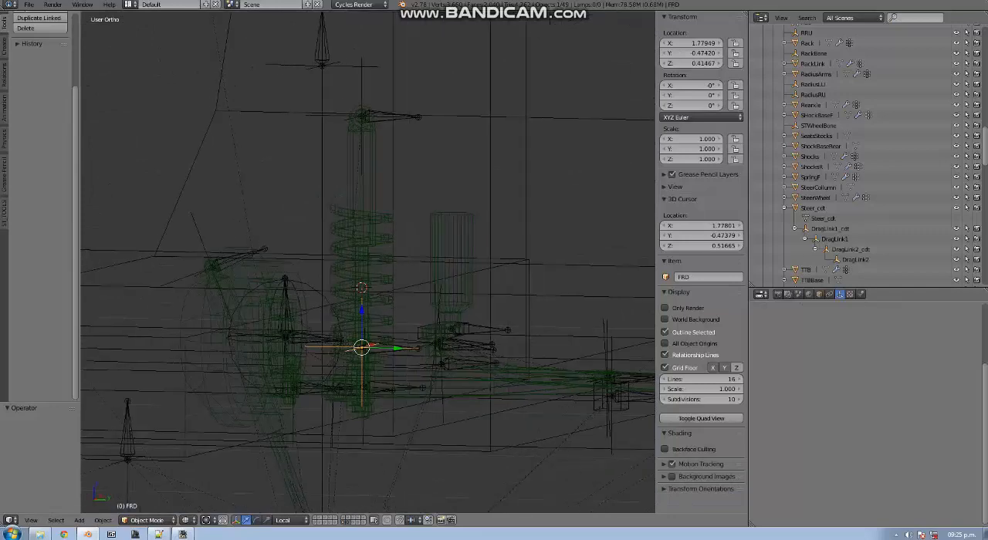
Select the FRU empty above the front spring and examine its axes and bone direction from several angles
{"action": "right_click", "coordinate": [361, 116]}
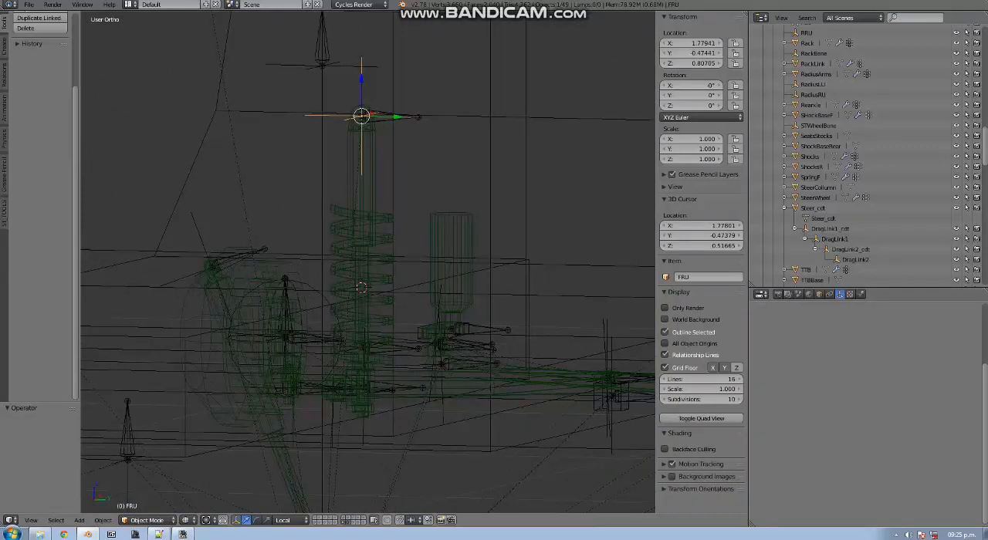
{"action": "mouse_move", "coordinate": [362, 117]}
{"action": "middle_mouse_down"}
{"action": "mouse_move", "coordinate": [348, 124]}
{"action": "mouse_move", "coordinate": [358, 123]}
{"action": "middle_mouse_up"}
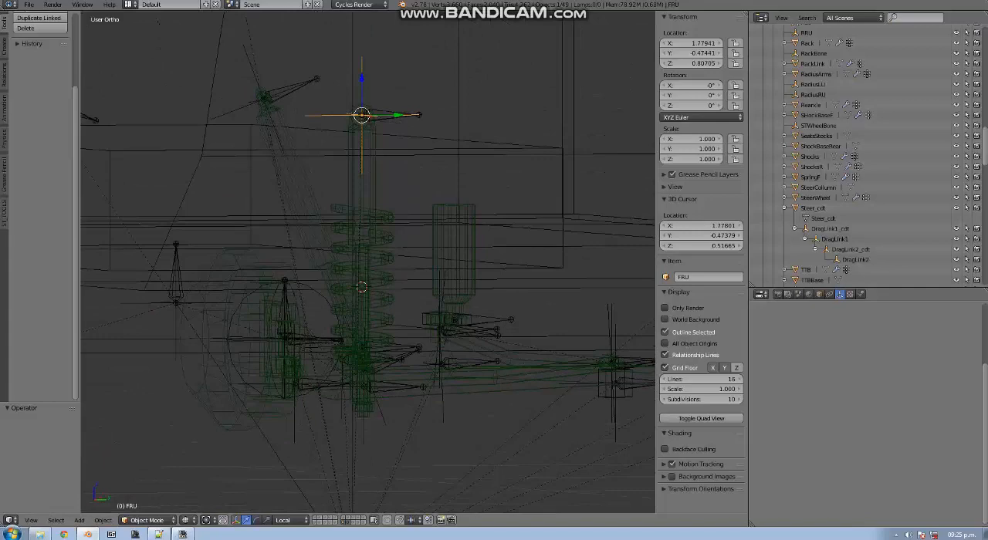
{"action": "middle_click_drag", "start_coordinate": [358, 123], "coordinate": [305, 154]}
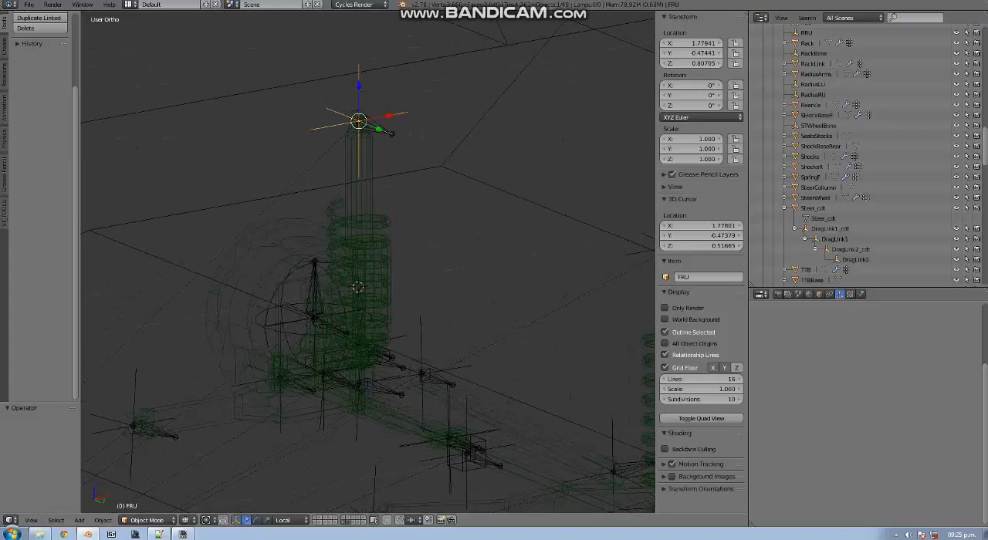
{"action": "middle_click_drag", "start_coordinate": [390, 133], "coordinate": [313, 128]}
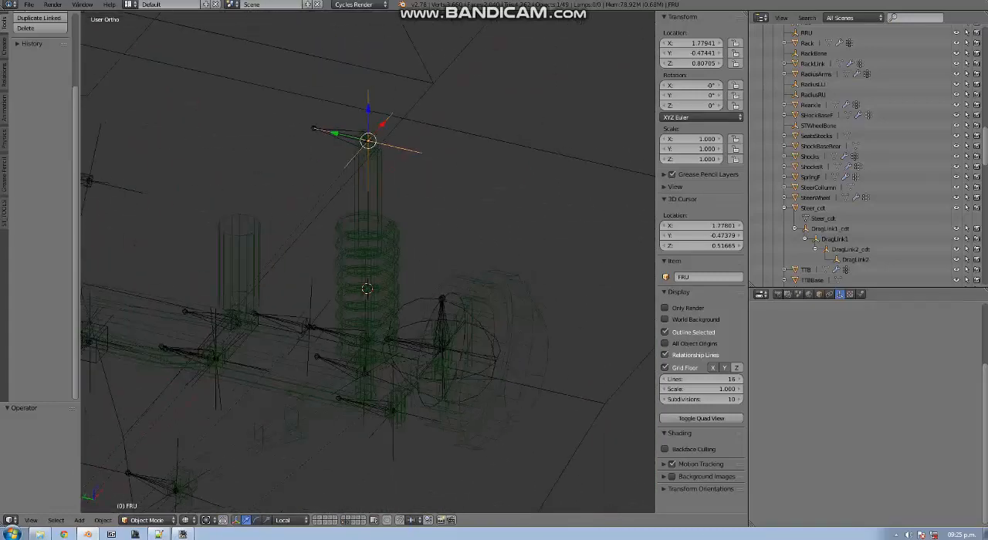
Try rotating the FRU empty about the X axis to test how the spring tilts
{"action": "key", "text": "r"}
{"action": "key", "text": "x"}
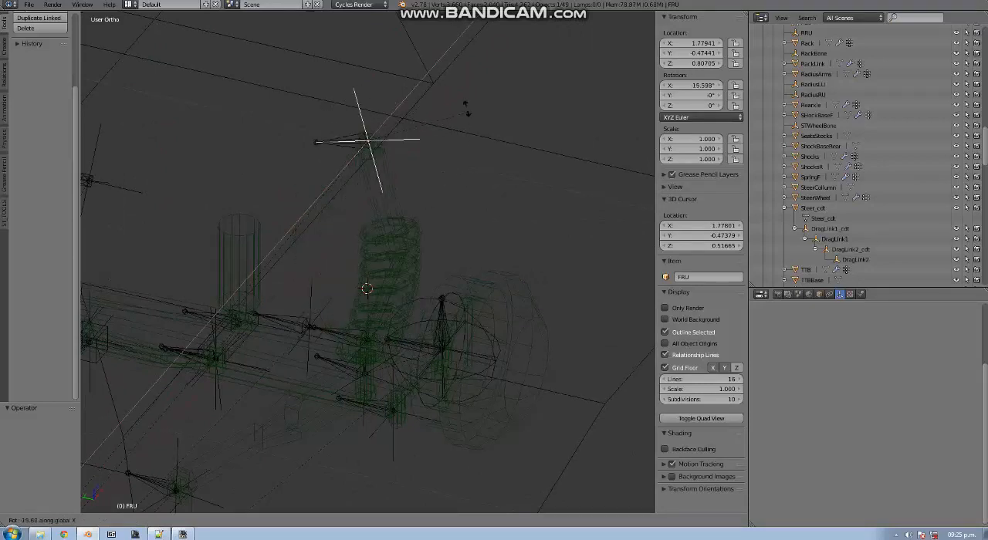
{"action": "key", "text": "Escape"}
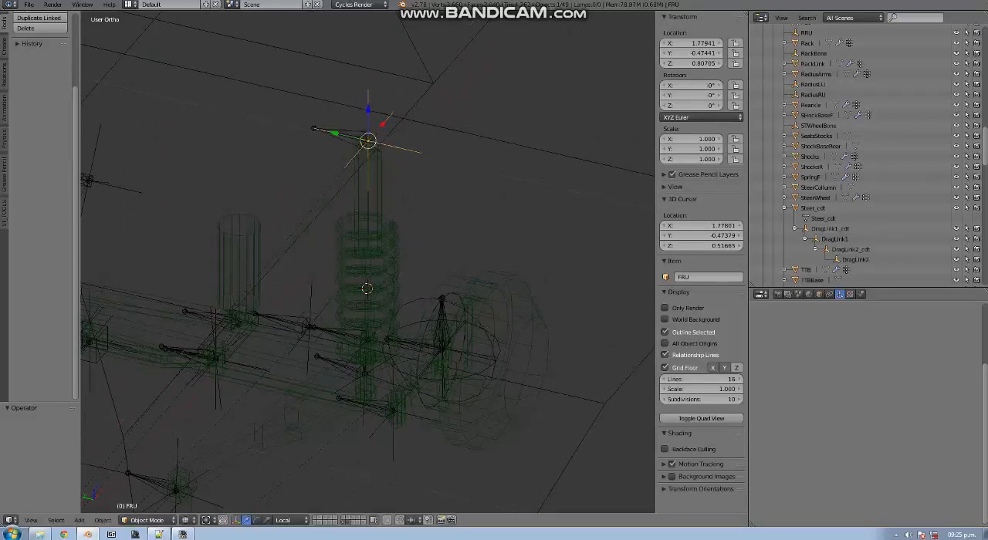
Try sliding the FRD empty vertically to test the spring's compression, and undo the move
{"action": "right_click", "coordinate": [368, 342]}
{"action": "left_click_drag", "start_coordinate": [368, 308], "coordinate": [368, 289]}
{"action": "key", "text": "ctrl+z"}
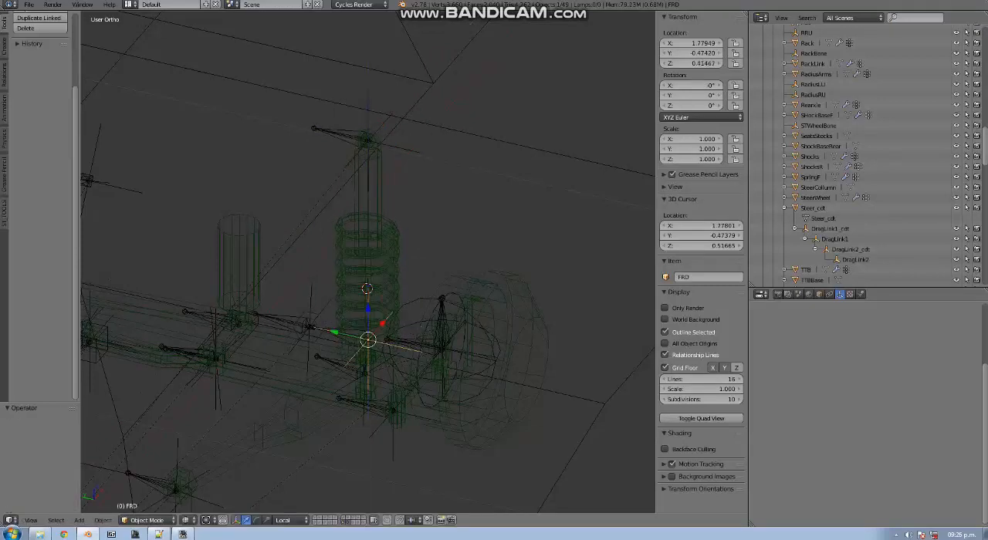
Switch to the Spintires: MudRunner Editor and examine a front coil spring of the F100 up close
{"action": "left_click", "coordinate": [182, 534]}
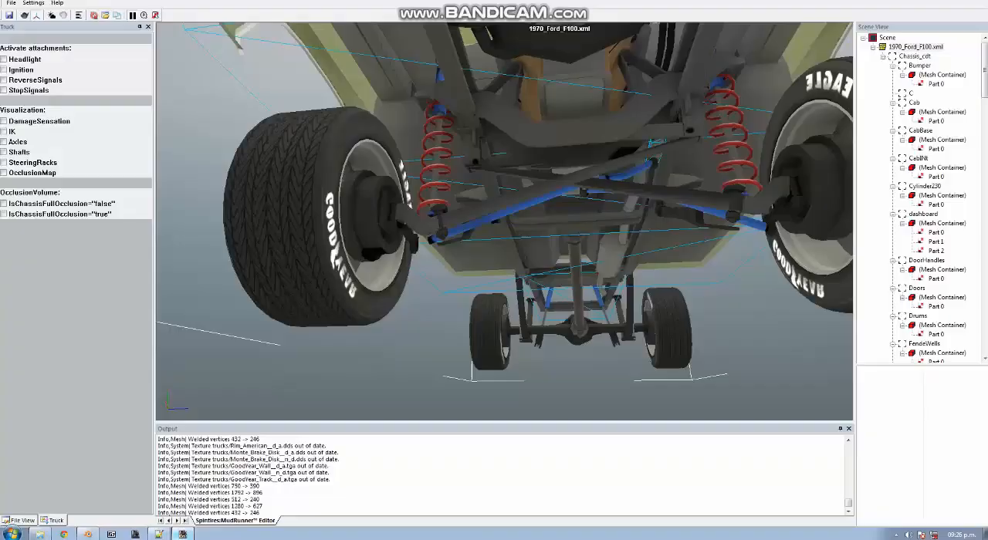
{"action": "mouse_move", "coordinate": [505, 222]}
{"action": "middle_mouse_down"}
{"action": "mouse_move", "coordinate": [637, 257]}
{"action": "mouse_move", "coordinate": [652, 270]}
{"action": "mouse_move", "coordinate": [568, 239]}
{"action": "mouse_move", "coordinate": [510, 127]}
{"action": "mouse_move", "coordinate": [502, 216]}
{"action": "middle_mouse_up"}
{"action": "middle_click_drag", "start_coordinate": [506, 163], "coordinate": [248, 185]}
{"action": "scroll", "coordinate": [284, 133], "scroll_direction": "up", "scroll_amount": 3}
{"action": "mouse_move", "coordinate": [284, 133]}
{"action": "middle_mouse_down"}
{"action": "mouse_move", "coordinate": [231, 122]}
{"action": "mouse_move", "coordinate": [272, 127]}
{"action": "middle_mouse_up"}
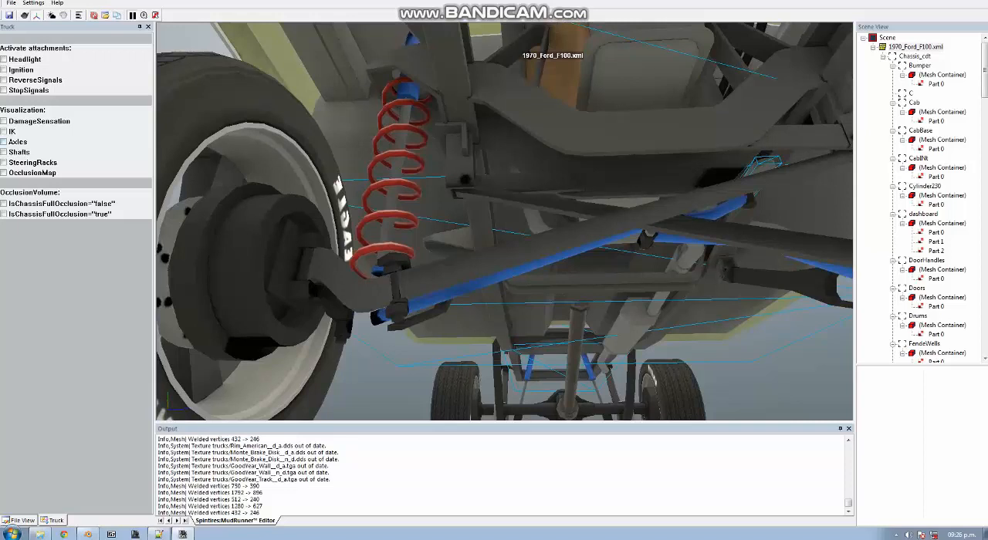
Turn on the IK visualization and inspect the bone chains of both front springs from several angles
{"action": "left_click", "coordinate": [4, 131]}
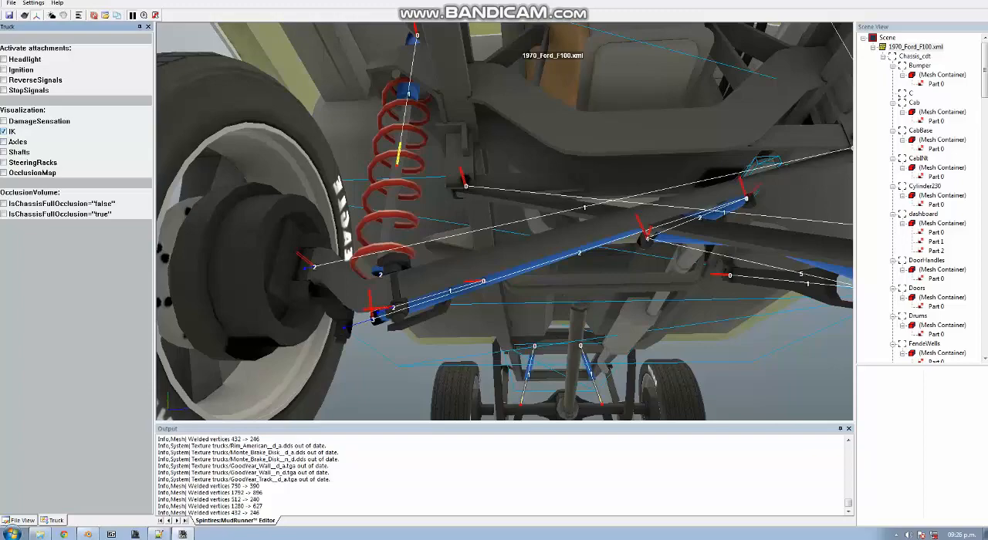
{"action": "right_click_drag", "start_coordinate": [504, 221], "coordinate": [309, 209]}
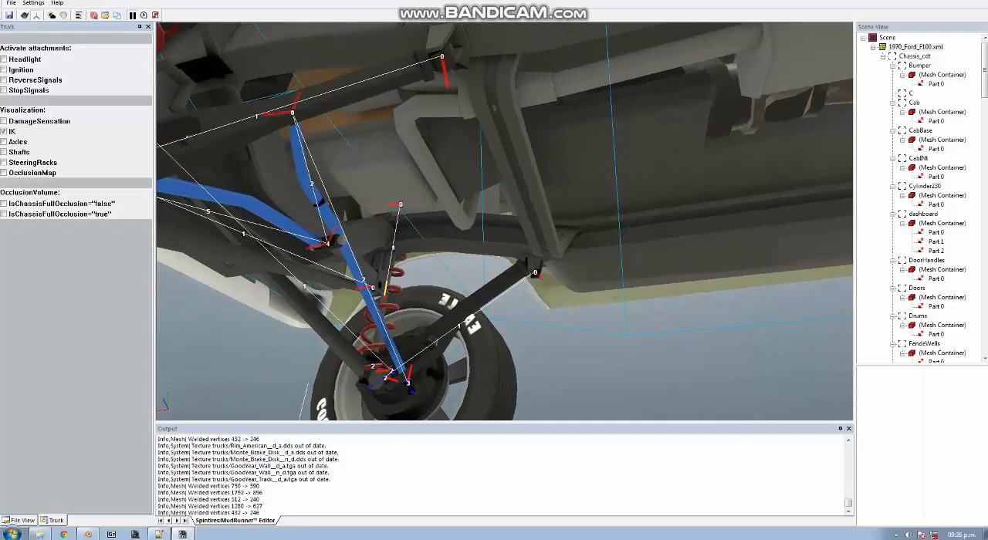
{"action": "right_click_drag", "start_coordinate": [503, 222], "coordinate": [601, 177]}
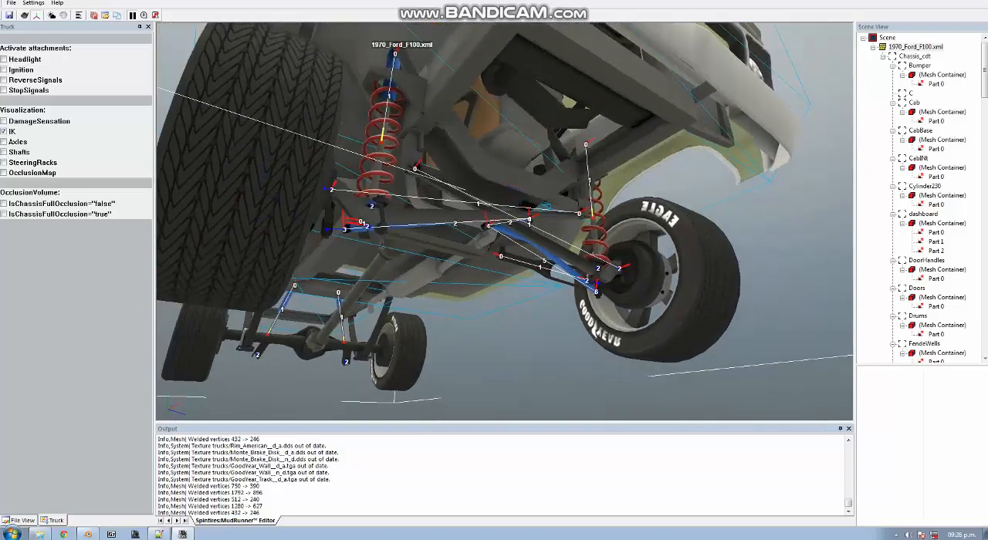
{"action": "right_click_drag", "start_coordinate": [504, 222], "coordinate": [475, 189]}
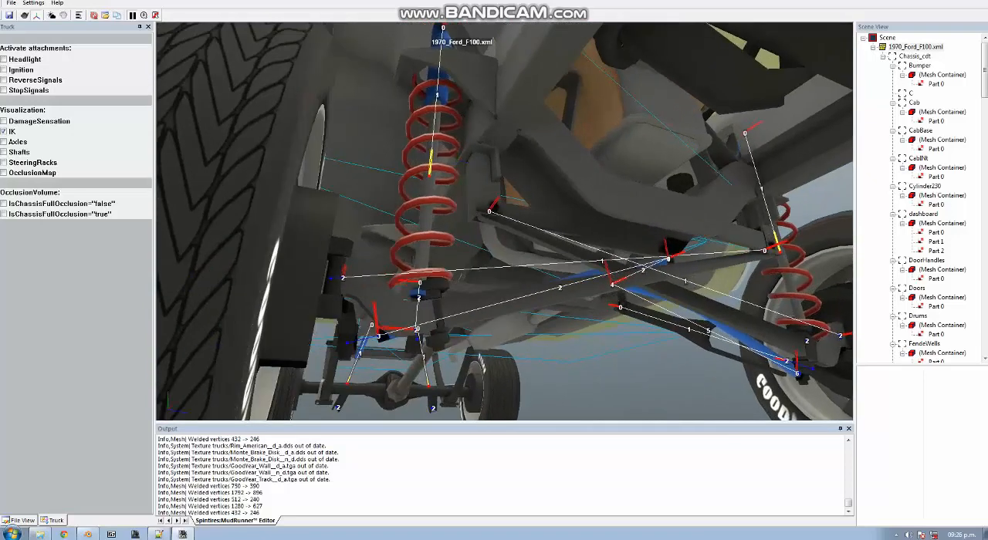
Check the Front Area IKBone entries in Notepad++, and return to the MudRunner Editor to compare them with the spring's IK chain
{"action": "left_click", "coordinate": [158, 534]}
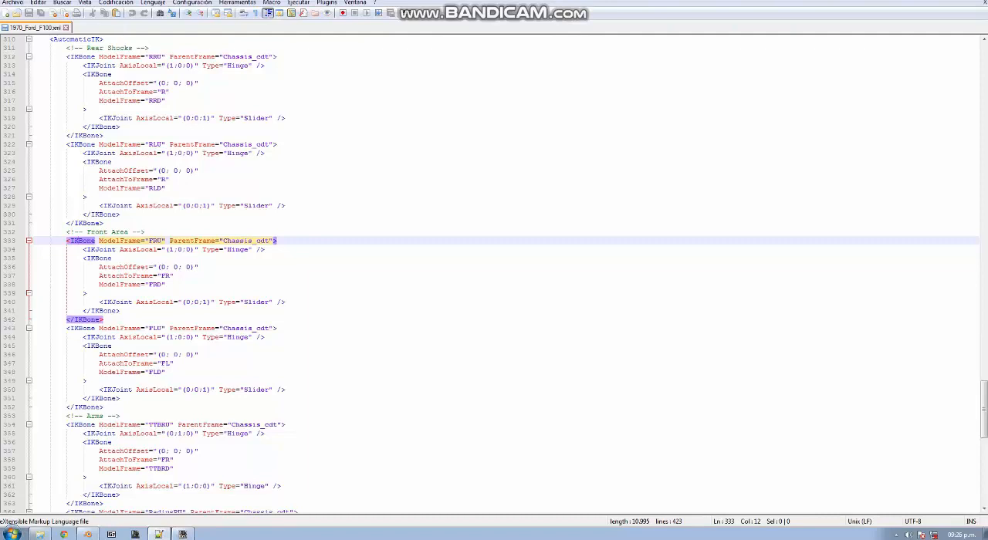
{"action": "left_click", "coordinate": [183, 534]}
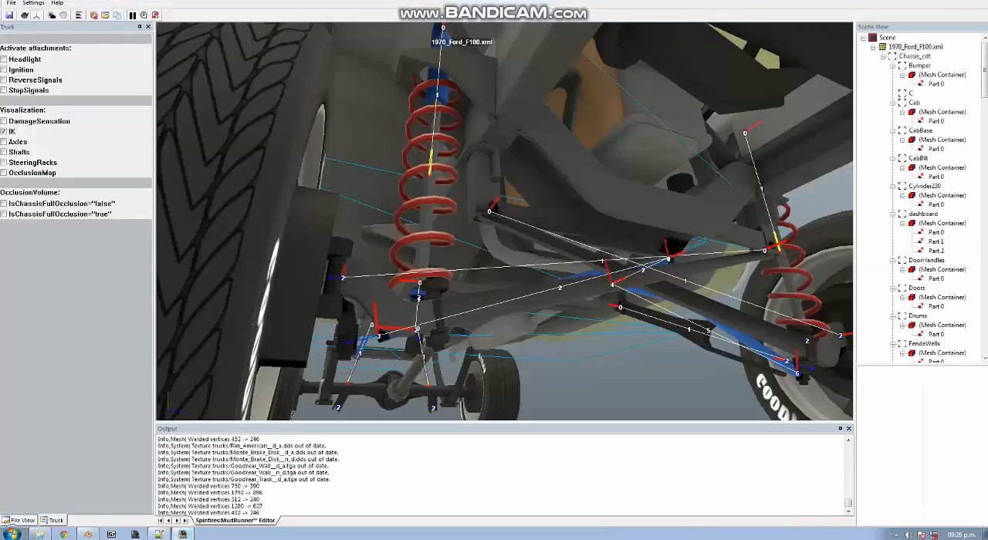
{"action": "middle_click_drag", "start_coordinate": [494, 216], "coordinate": [494, 261]}
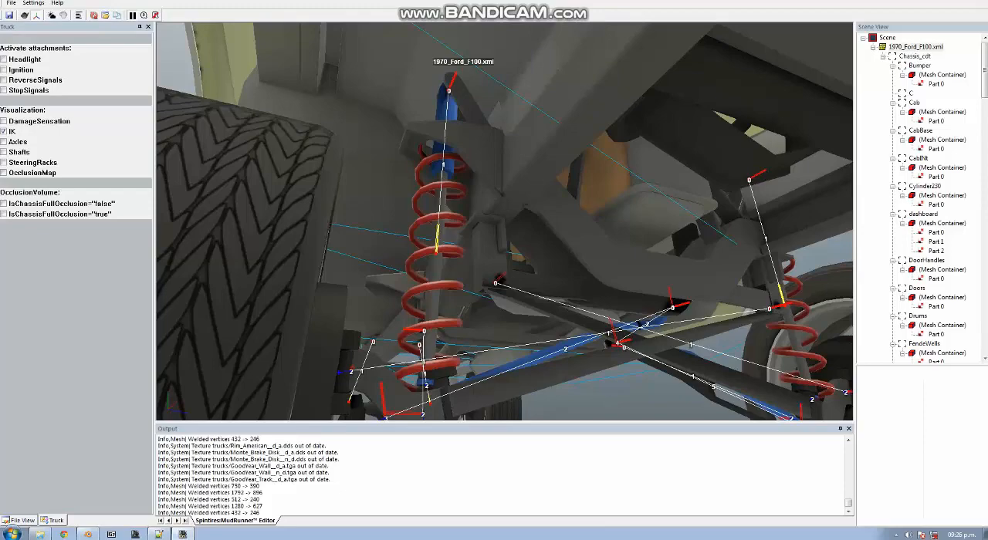
Examine the IK bone chains of both front springs from the wheel side, from below and from the front of the truck
{"action": "middle_click_drag", "start_coordinate": [463, 232], "coordinate": [734, 232]}
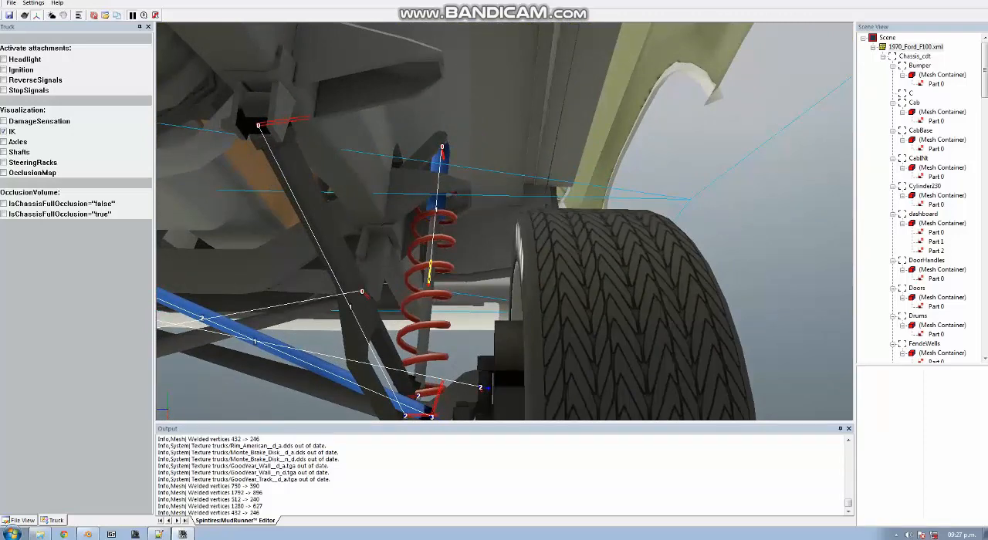
{"action": "middle_click_drag", "start_coordinate": [734, 232], "coordinate": [532, 262]}
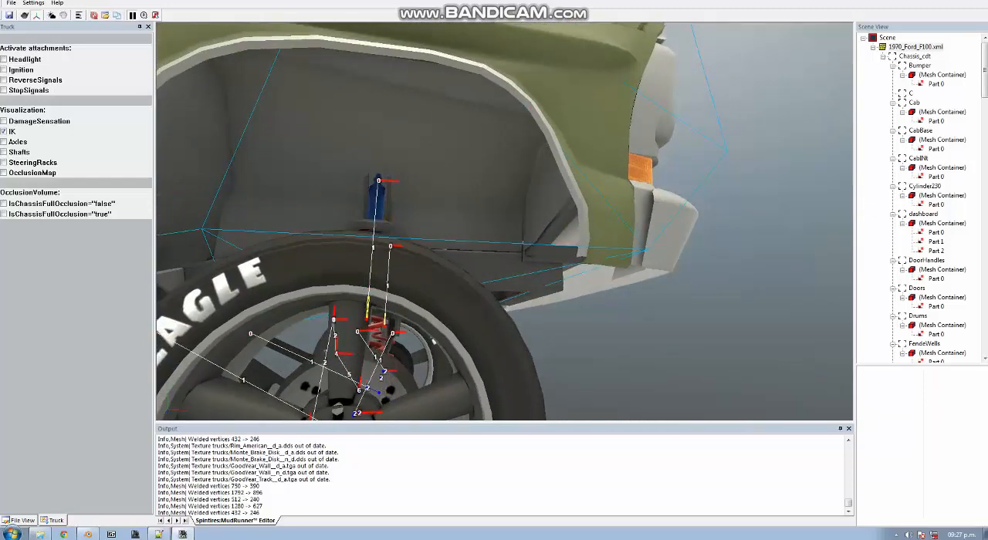
{"action": "middle_click_drag", "start_coordinate": [502, 263], "coordinate": [692, 216]}
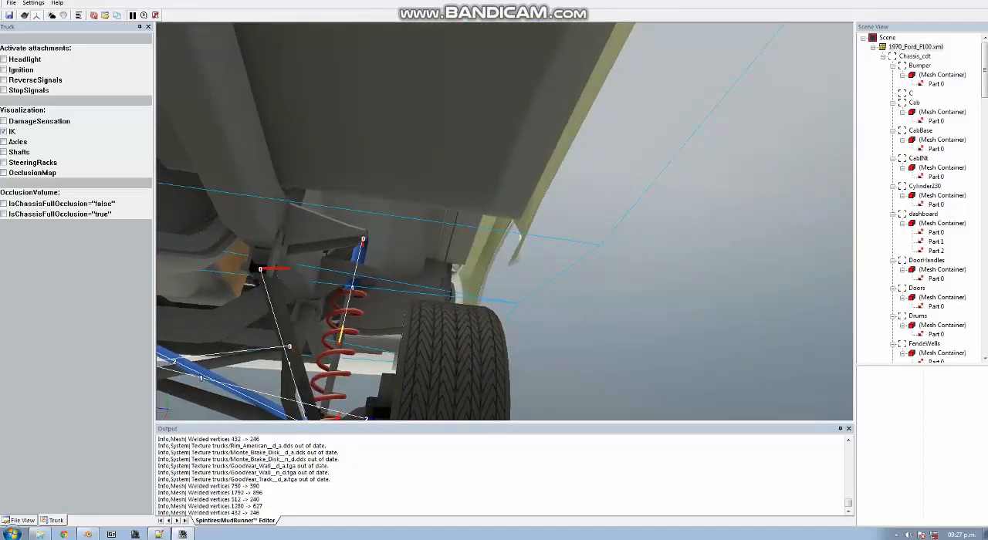
{"action": "middle_click_drag", "start_coordinate": [692, 216], "coordinate": [541, 73]}
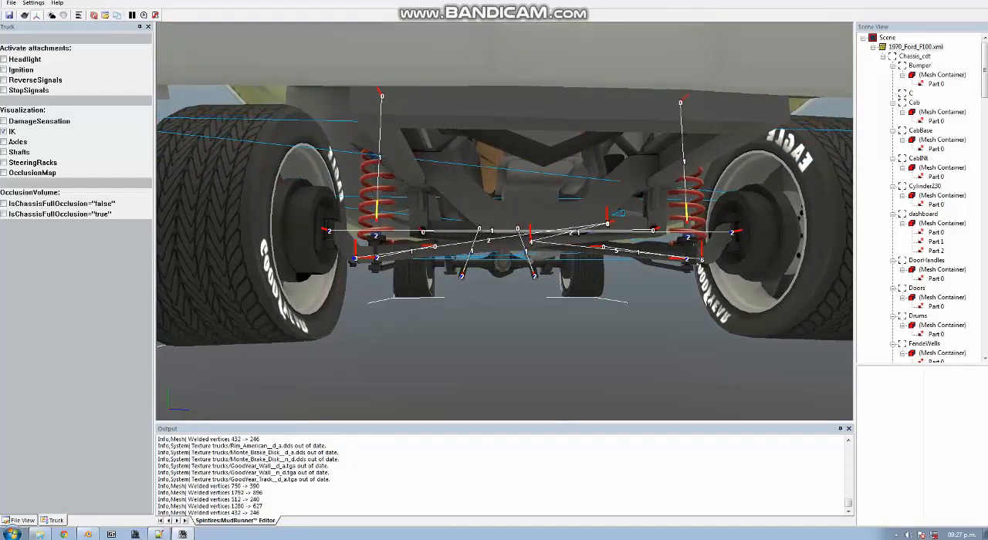
{"action": "middle_click_drag", "start_coordinate": [504, 224], "coordinate": [556, 207]}
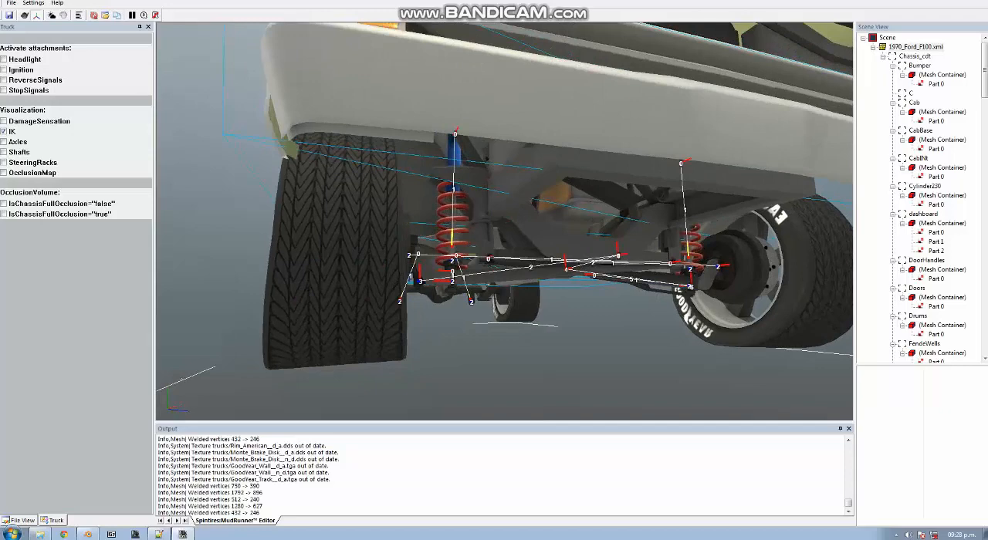
Switch to Notepad++ and set the AxisLocal of the FRD bone's IKJoint in the Front Area to (1;0;0)
{"action": "left_click", "coordinate": [158, 534]}
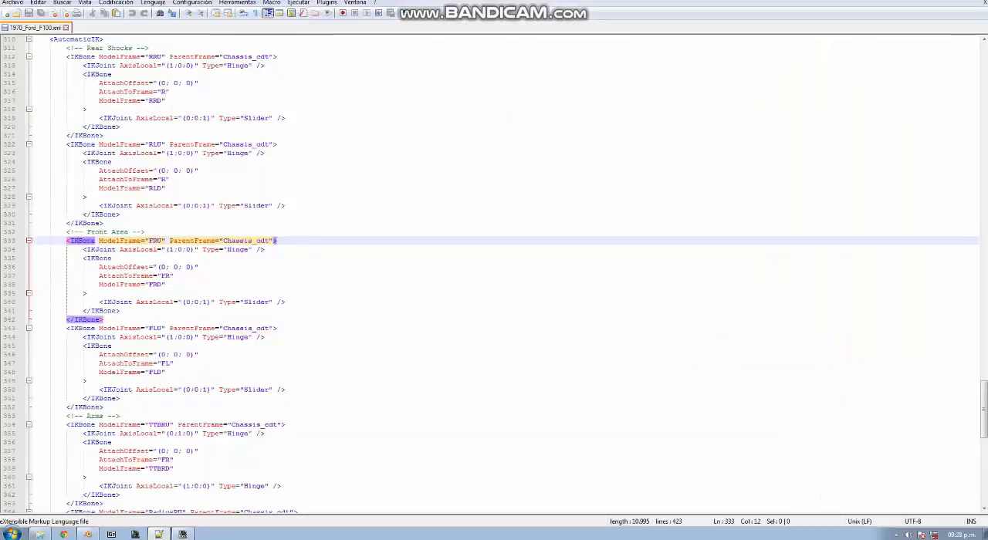
{"action": "left_click", "coordinate": [207, 302]}
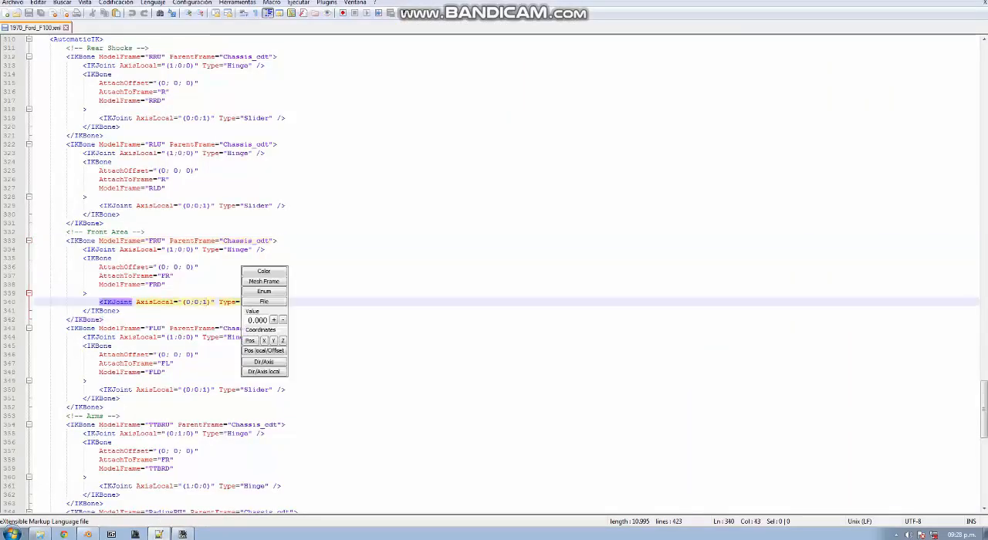
{"action": "key", "text": "BackSpace"}
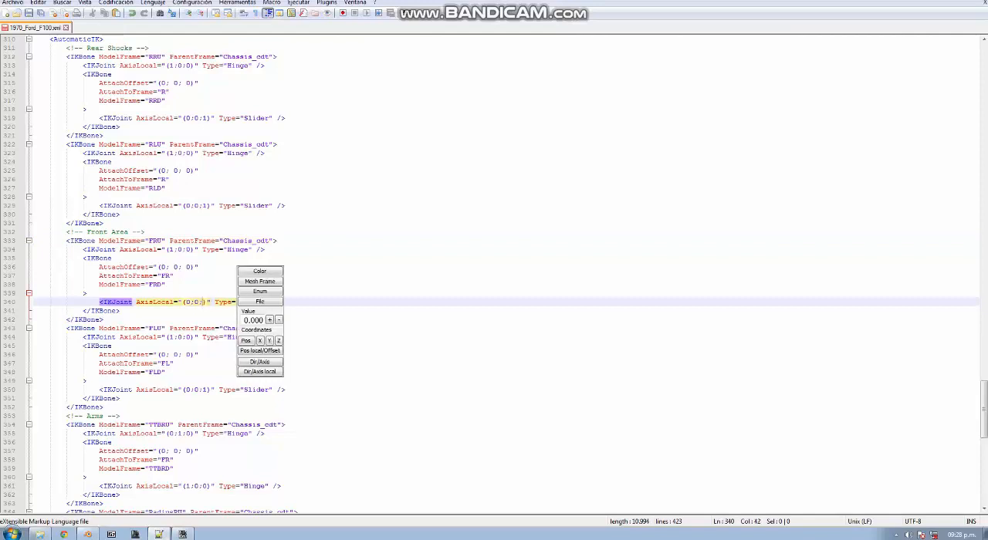
{"action": "type", "text": "0"}
{"action": "key", "text": "Left"}
{"action": "key", "text": "Left"}
{"action": "key", "text": "Left"}
{"action": "key", "text": "Left"}
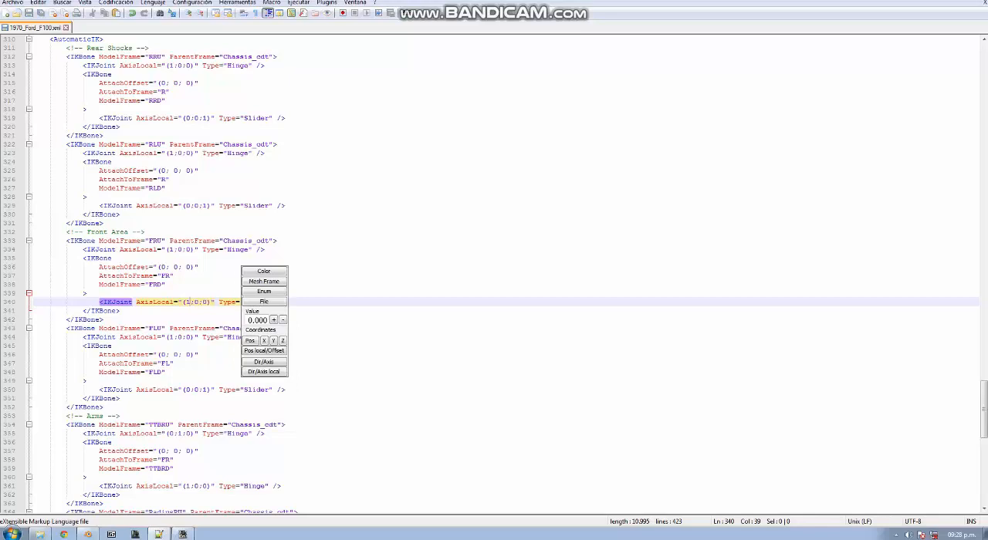
Switch to the MudRunner Editor, reload the changed 1970_Ford_F100.xml, and inspect the front springs' IK chains from below
{"action": "left_click", "coordinate": [182, 534]}
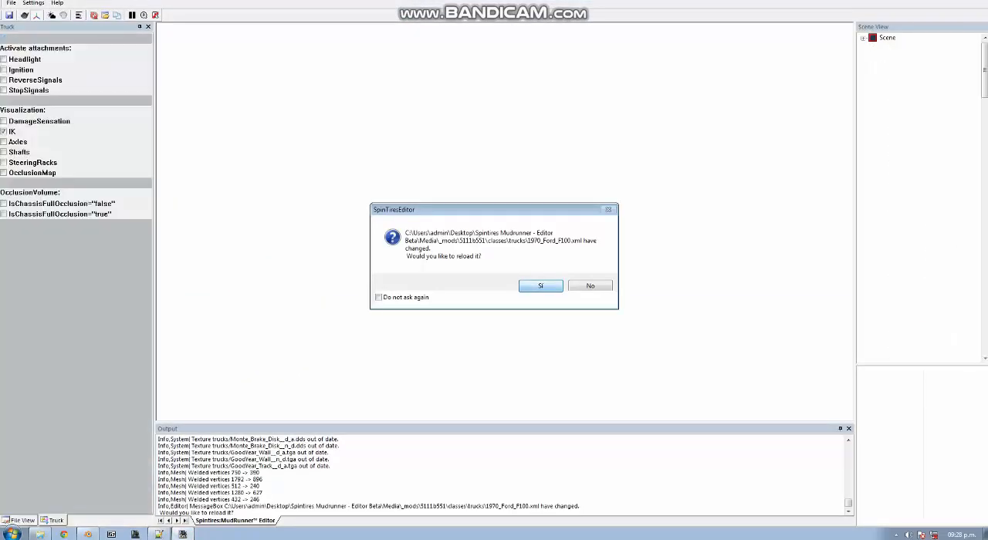
{"action": "key", "text": "Return"}
{"action": "middle_click_drag", "start_coordinate": [540, 247], "coordinate": [336, 258]}
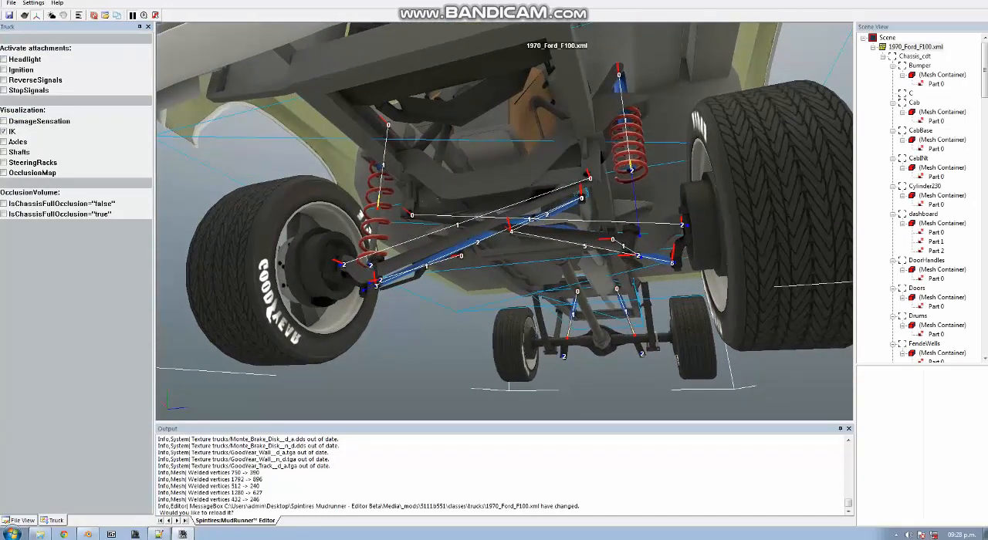
{"action": "middle_click_drag", "start_coordinate": [577, 292], "coordinate": [549, 267]}
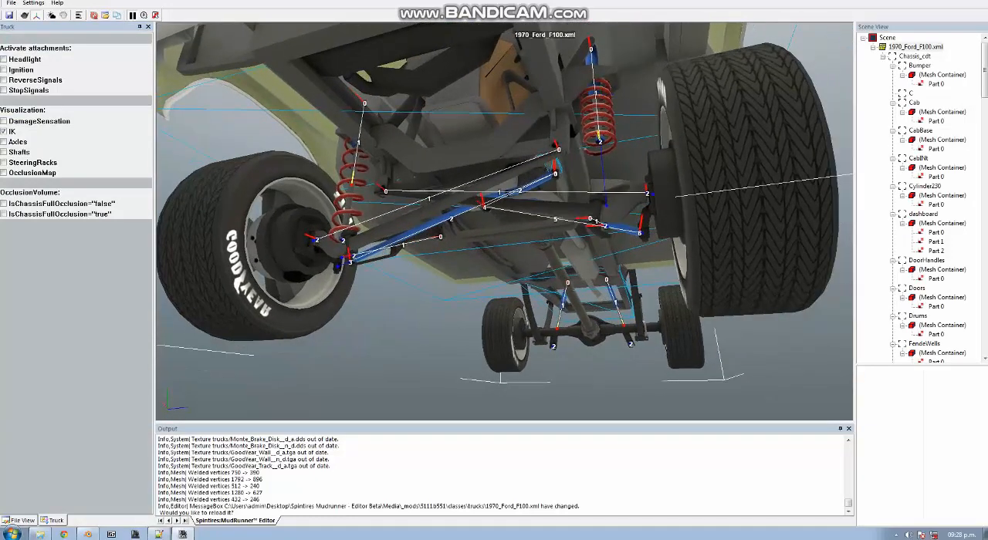
{"action": "middle_click_drag", "start_coordinate": [501, 232], "coordinate": [491, 215]}
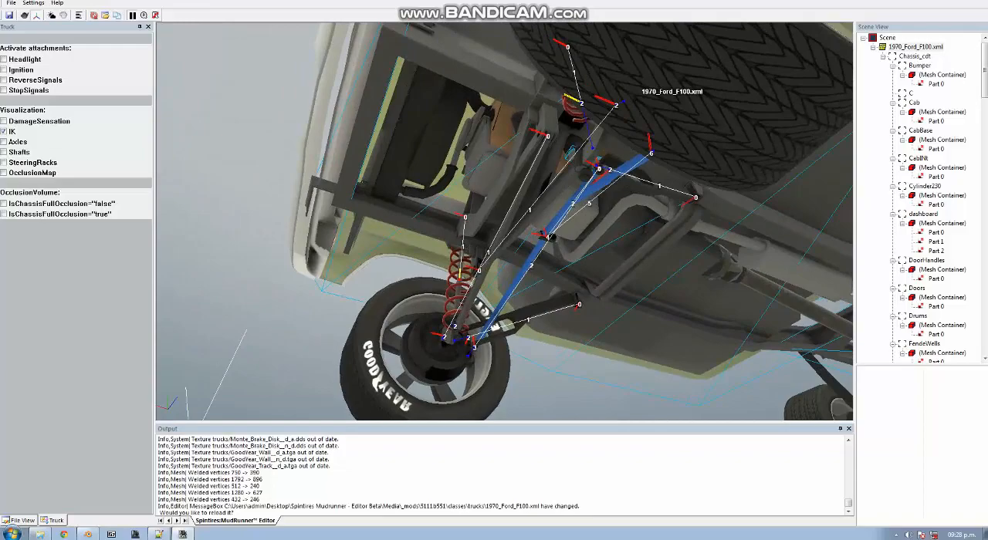
{"action": "middle_click_drag", "start_coordinate": [494, 216], "coordinate": [524, 355]}
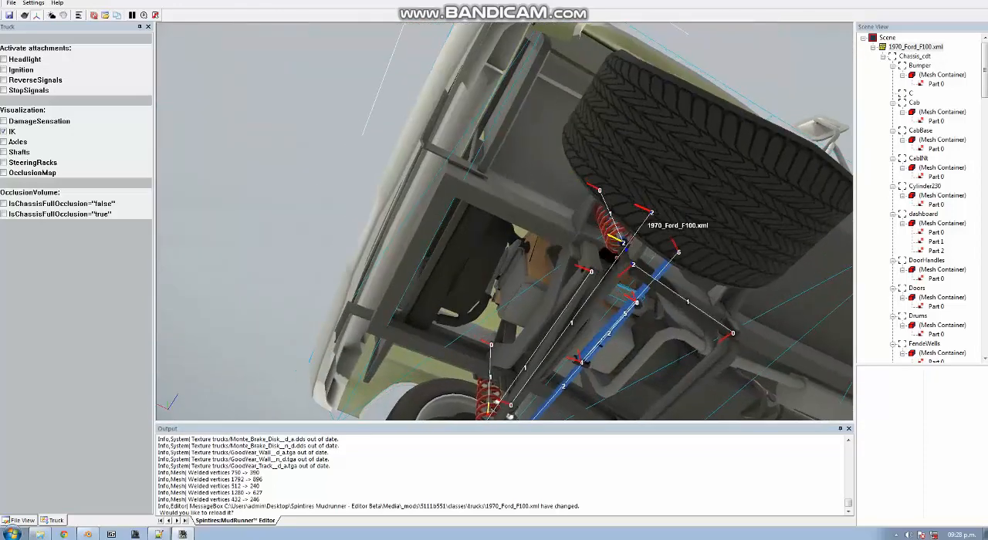
Switch to Notepad++ and set the AxisLocal of the FRD bone's IKJoint to (0;0;1)
{"action": "left_click", "coordinate": [159, 534]}
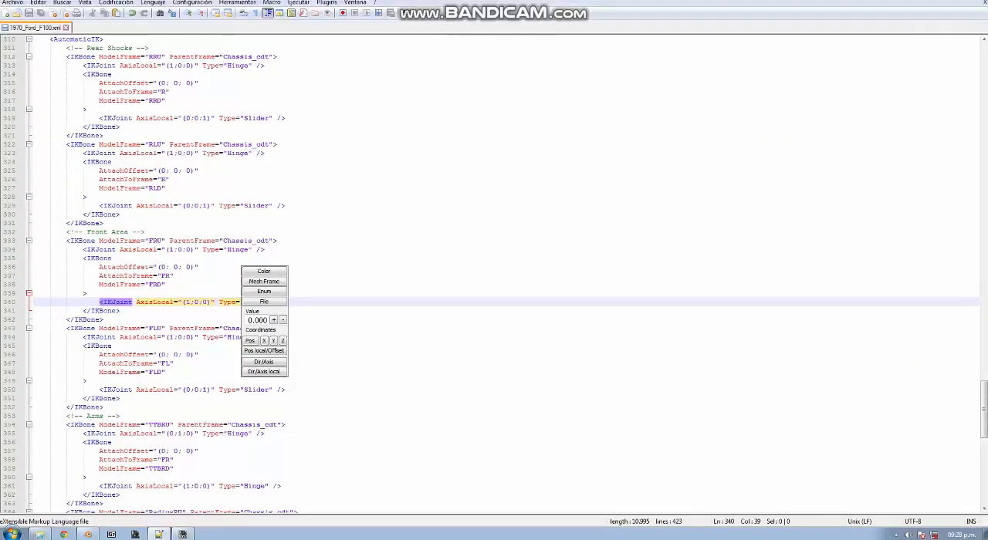
{"action": "key", "text": "BackSpace"}
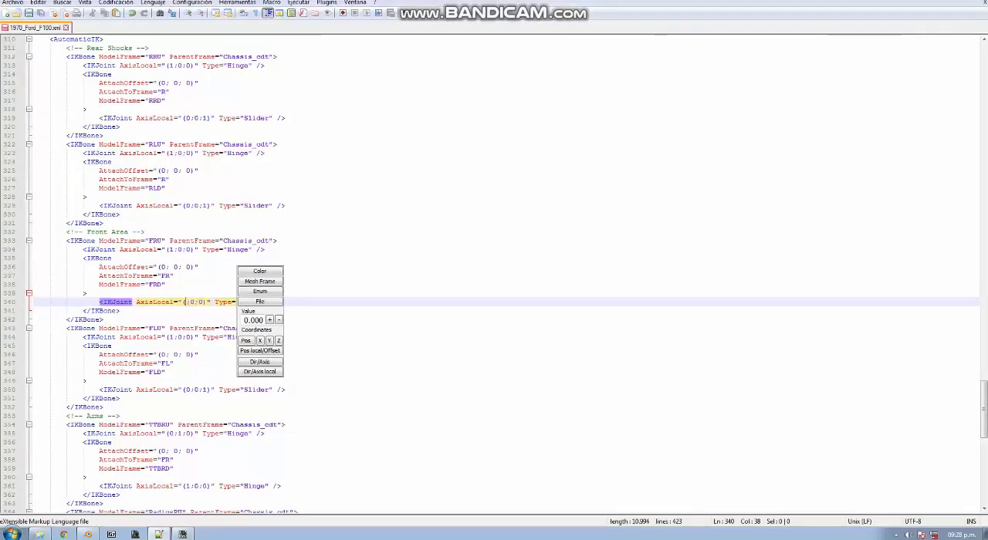
{"action": "type", "text": "0"}
{"action": "key", "text": "Right"}
{"action": "key", "text": "Right"}
{"action": "key", "text": "Right"}
{"action": "key", "text": "Right"}
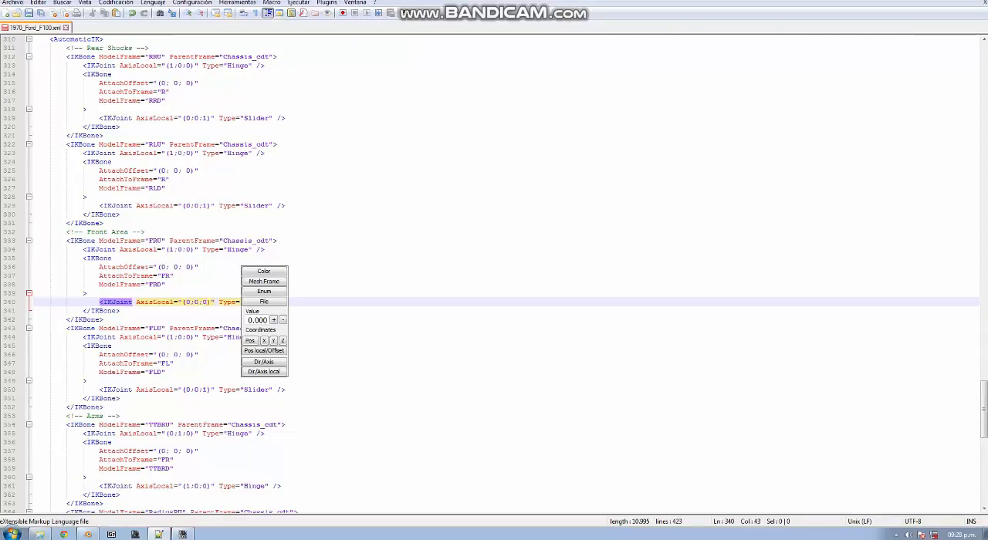
{"action": "key", "text": "BackSpace"}
{"action": "type", "text": "1"}
Set the Type of the FRU bone's IKJoint to Slider
{"action": "left_click", "coordinate": [248, 250]}
{"action": "key", "text": "BackSpace"}
{"action": "key", "text": "BackSpace"}
{"action": "key", "text": "BackSpace"}
{"action": "key", "text": "BackSpace"}
{"action": "key", "text": "BackSpace"}
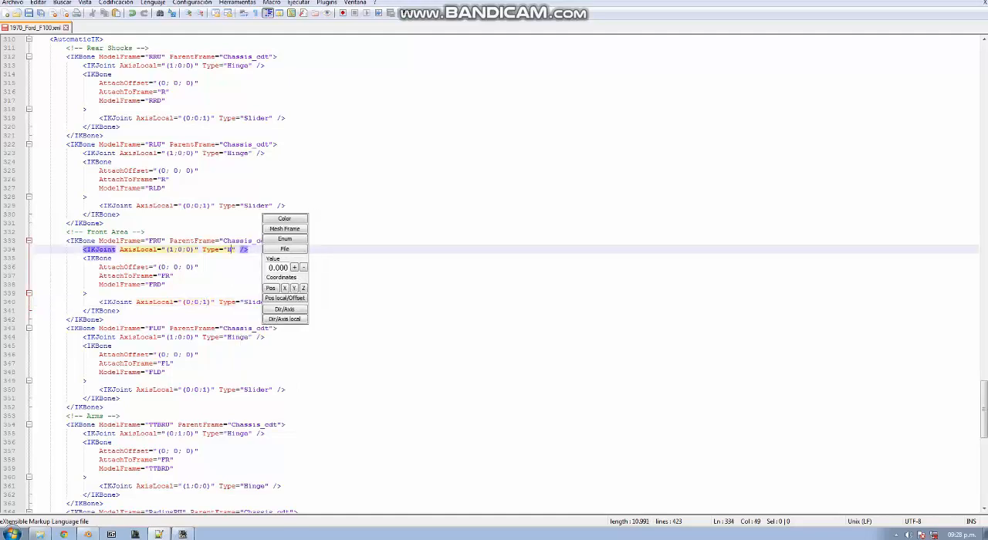
{"action": "type", "text": "Slider"}
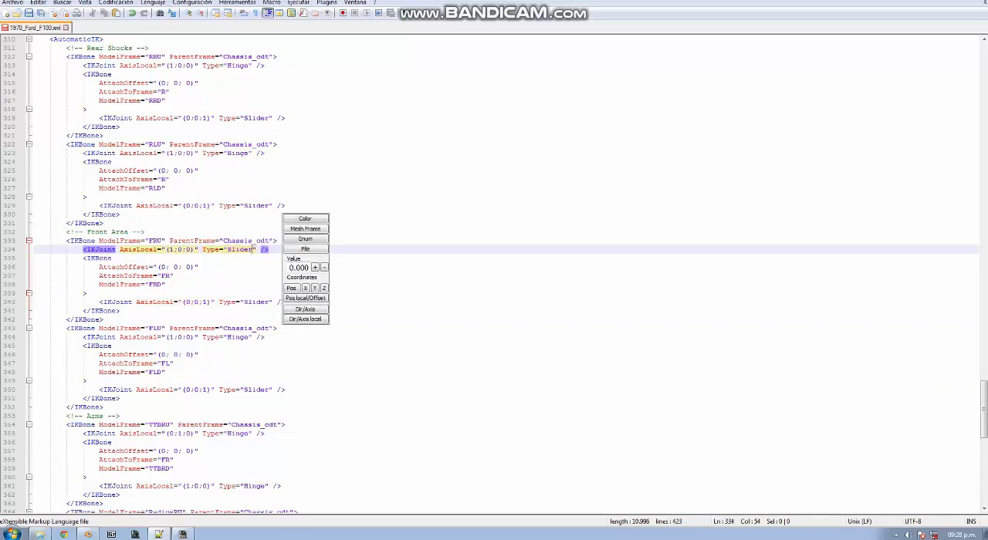
Set the Type of the FRD bone's IKJoint to Hinge
{"action": "left_click", "coordinate": [270, 302]}
{"action": "key", "text": "BackSpace"}
{"action": "key", "text": "BackSpace"}
{"action": "key", "text": "BackSpace"}
{"action": "key", "text": "BackSpace"}
{"action": "key", "text": "BackSpace"}
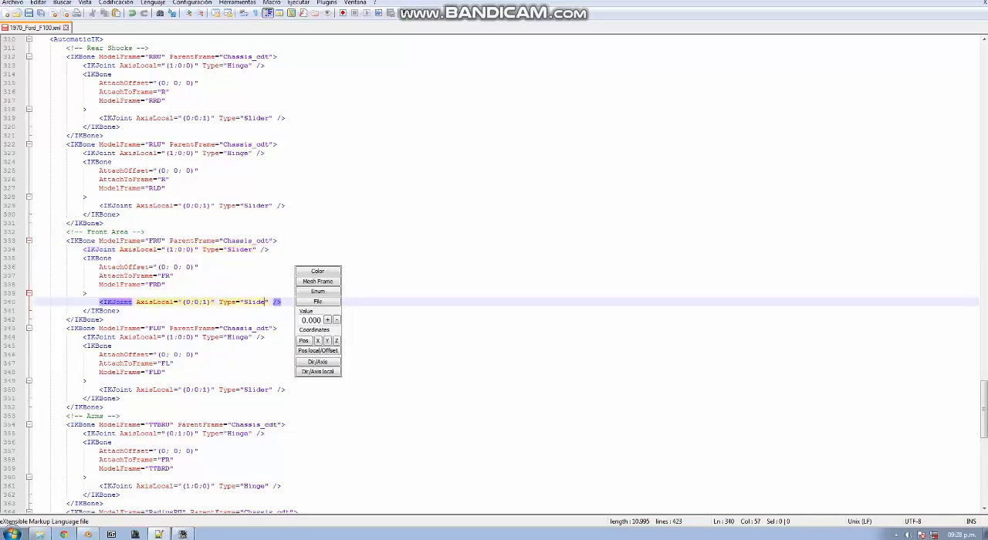
{"action": "key", "text": "BackSpace"}
{"action": "type", "text": "Hig"}
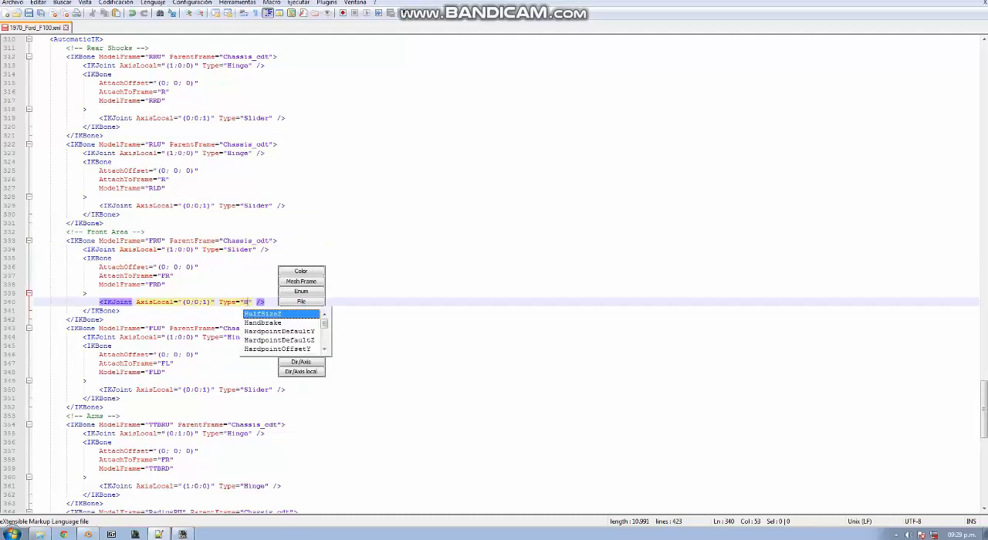
{"action": "key", "text": "BackSpace"}
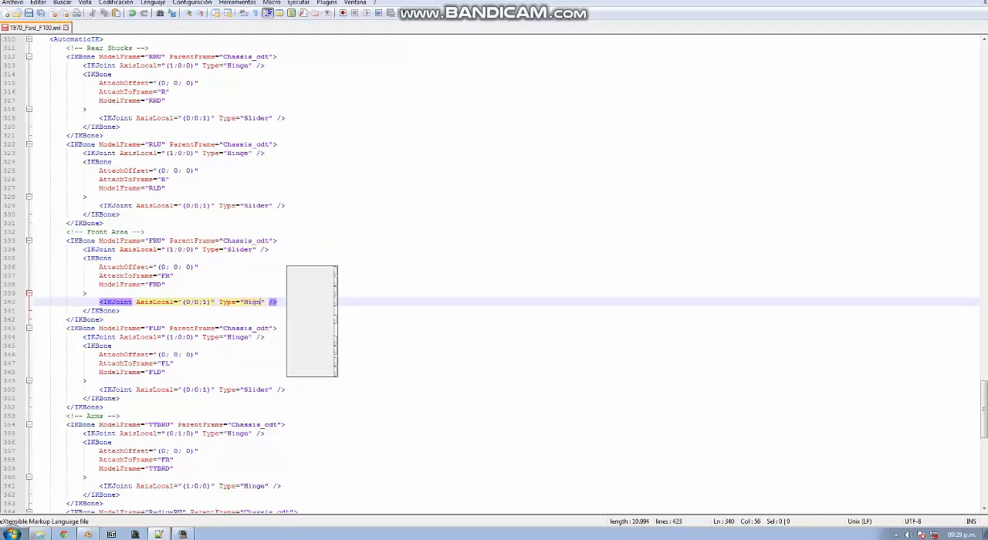
{"action": "type", "text": "nge"}
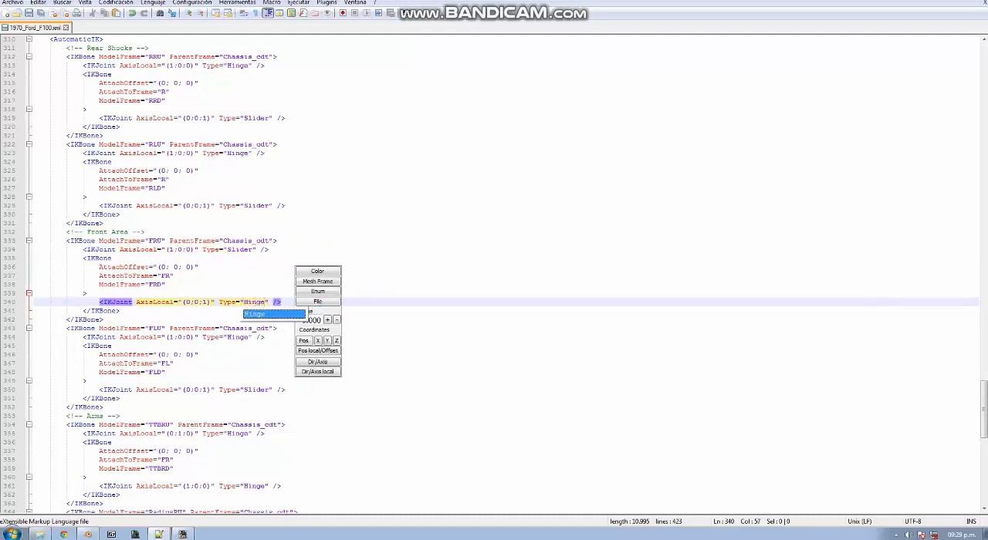
Switch to the MudRunner Editor, reload the truck XML, and check the front springs with the swapped joint types
{"action": "key", "text": "alt+Tab"}
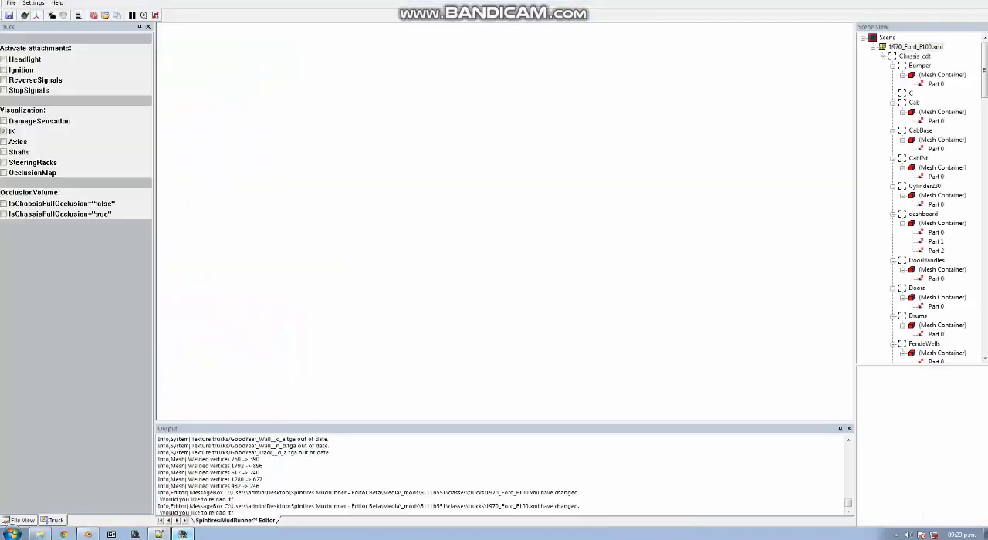
{"action": "key", "text": "Return"}
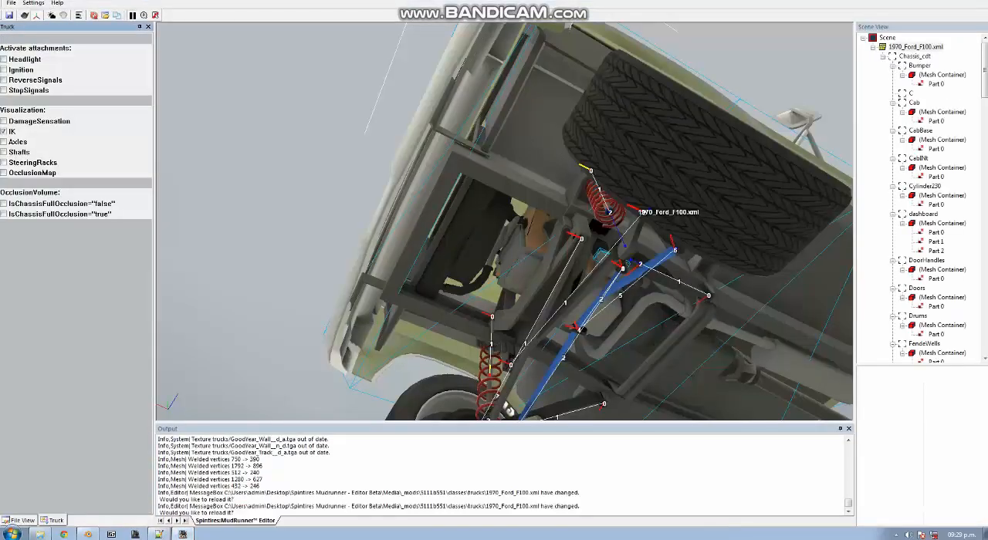
{"action": "right_click_drag", "start_coordinate": [505, 221], "coordinate": [529, 236]}
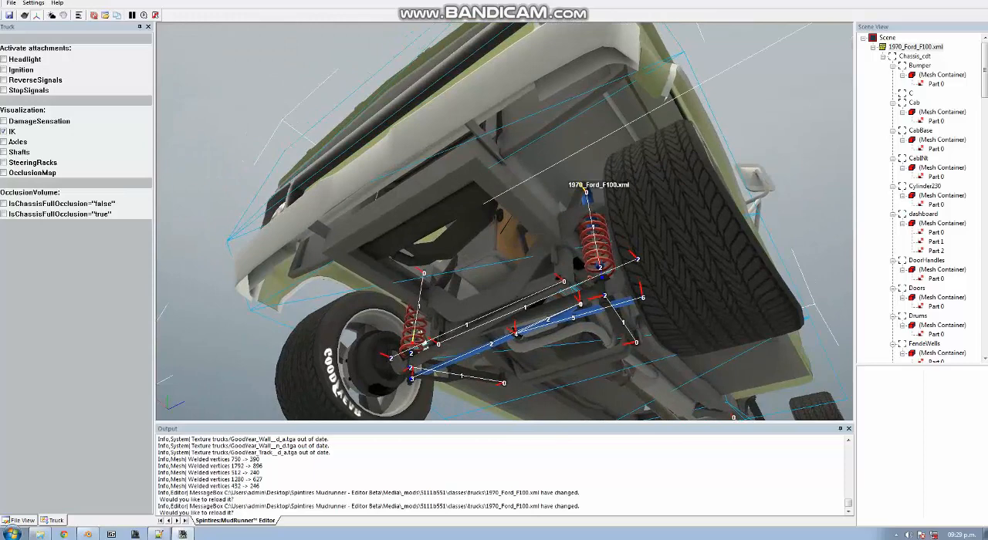
Switch to Notepad++ and set the AxisLocal of the FRD bone's Hinge IKJoint to (1;0;0)
{"action": "left_click", "coordinate": [160, 534]}
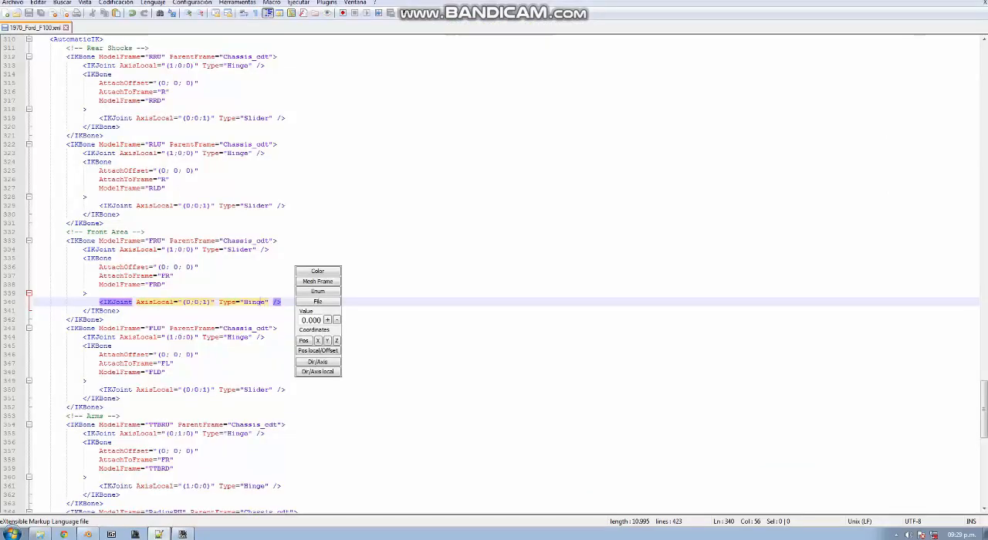
{"action": "left_click", "coordinate": [241, 302]}
{"action": "left_click", "coordinate": [227, 301]}
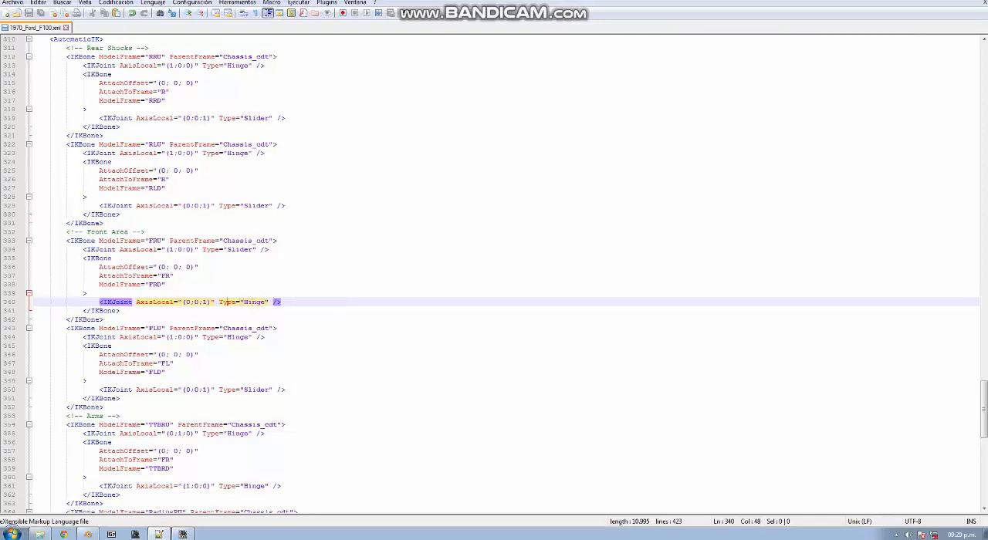
{"action": "key", "text": "Left"}
{"action": "key", "text": "Left"}
{"action": "key", "text": "BackSpace"}
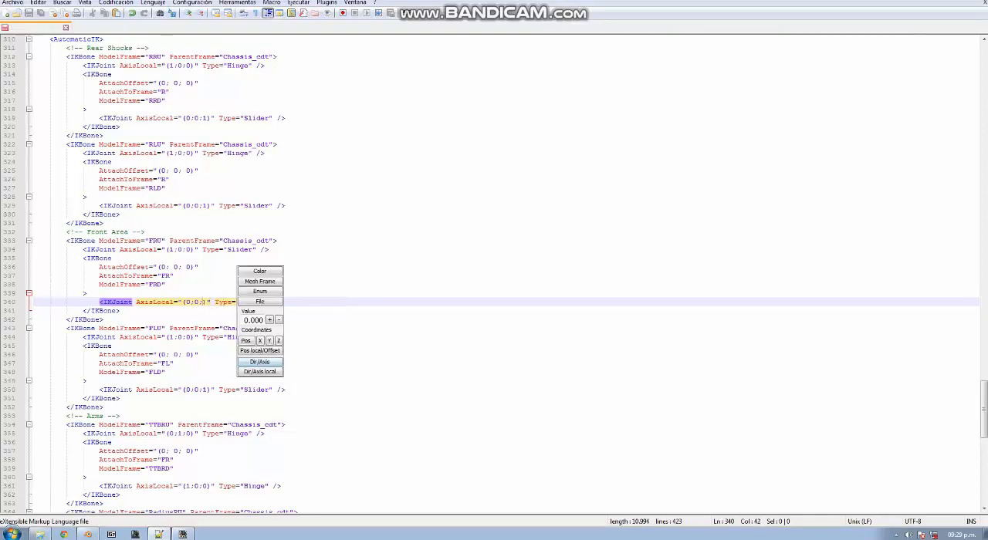
{"action": "type", "text": "0"}
{"action": "key", "text": "Left"}
{"action": "key", "text": "Left"}
{"action": "key", "text": "Left"}
{"action": "key", "text": "Left"}
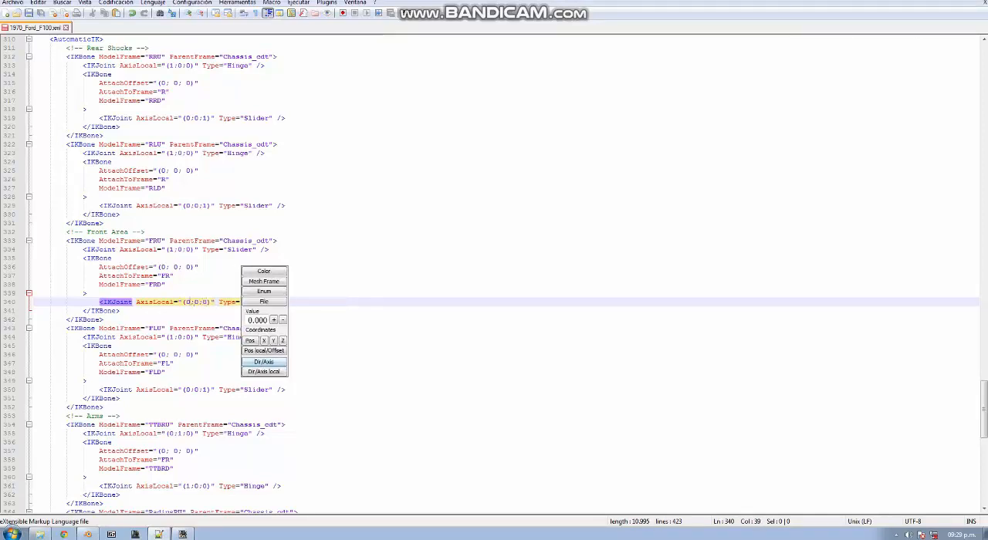
{"action": "key", "text": "BackSpace"}
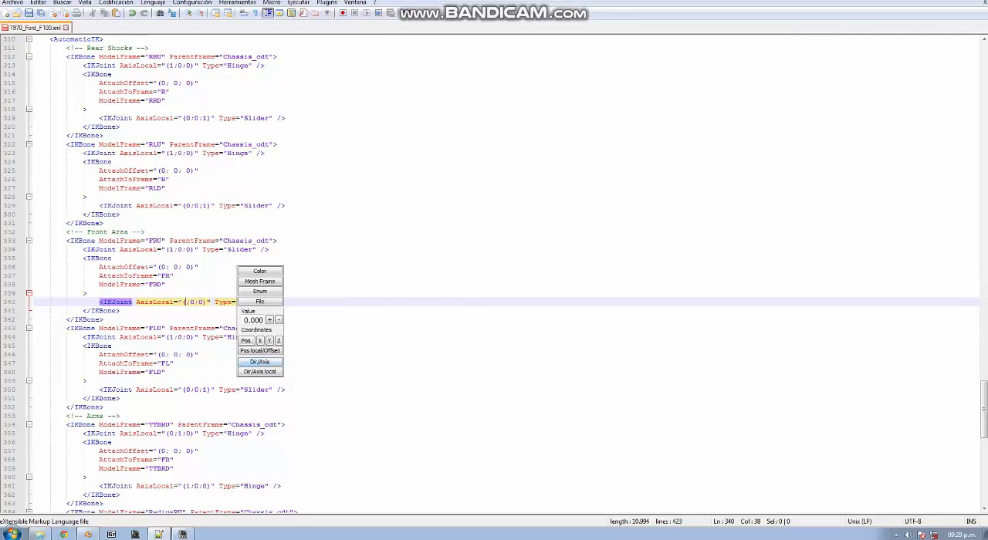
{"action": "scroll", "coordinate": [494, 275], "scroll_direction": "down", "scroll_amount": 2}
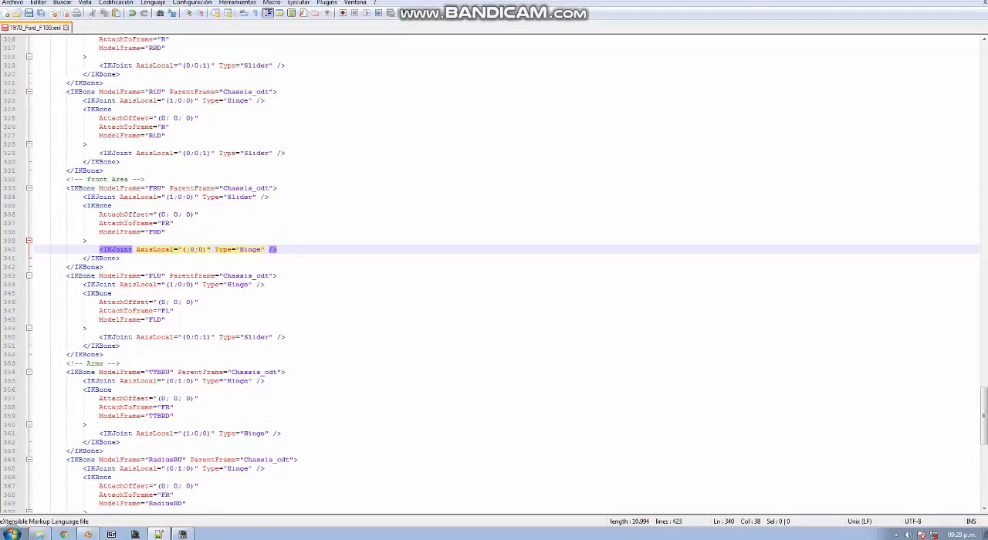
{"action": "scroll", "coordinate": [494, 275], "scroll_direction": "up", "scroll_amount": 5}
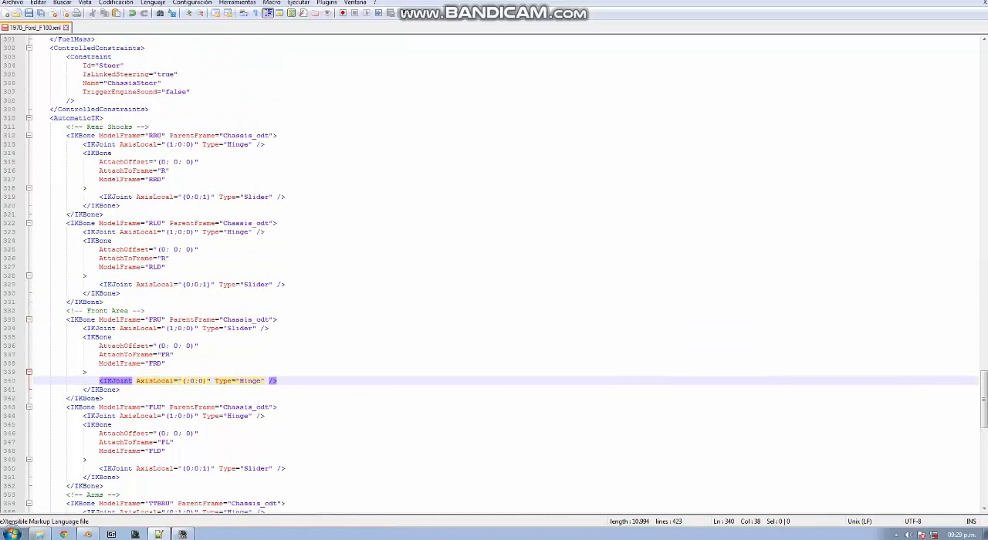
{"action": "type", "text": "0"}
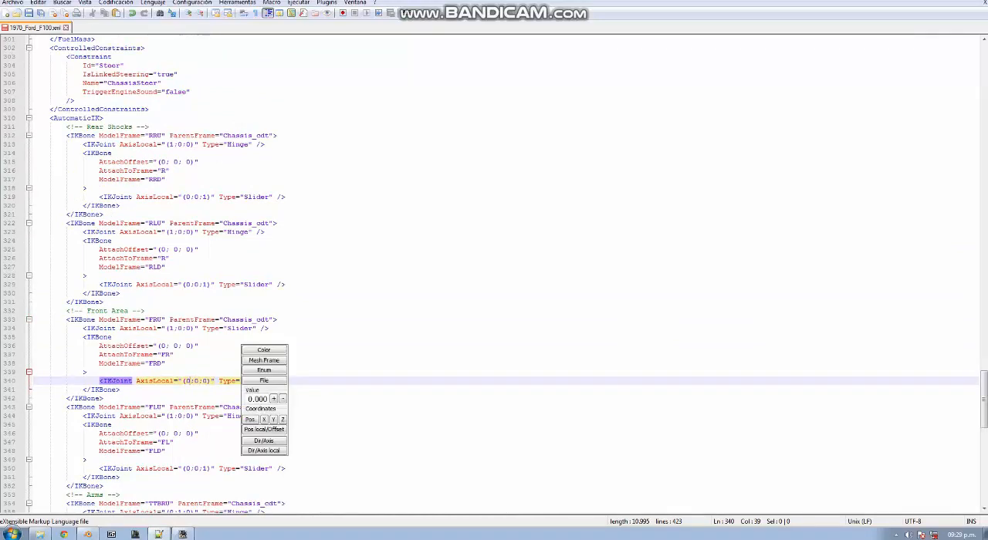
{"action": "key", "text": "BackSpace"}
{"action": "type", "text": "1"}
Set the AxisLocal of the FRU bone's Slider IKJoint to (0;0;1) and save the XML
{"action": "left_click", "coordinate": [191, 329]}
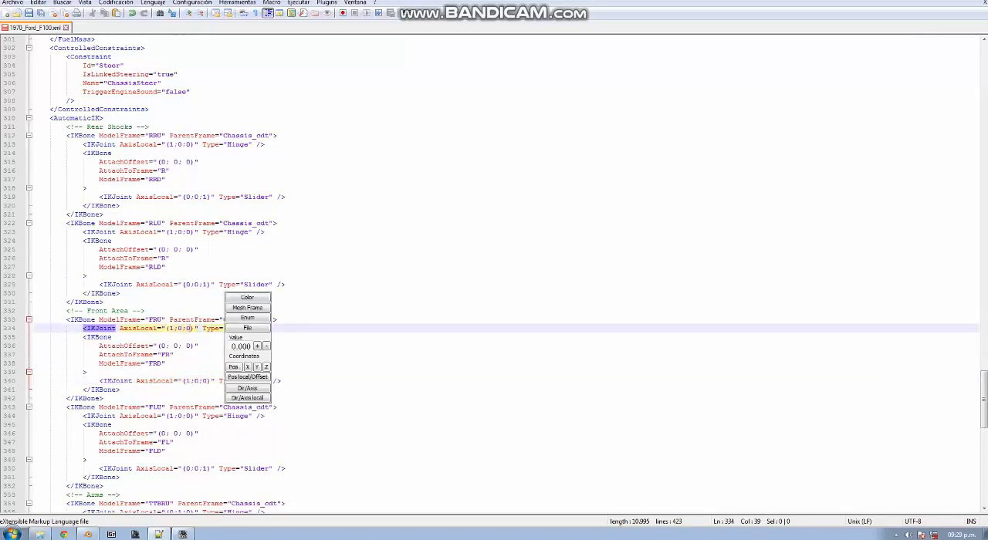
{"action": "key", "text": "BackSpace"}
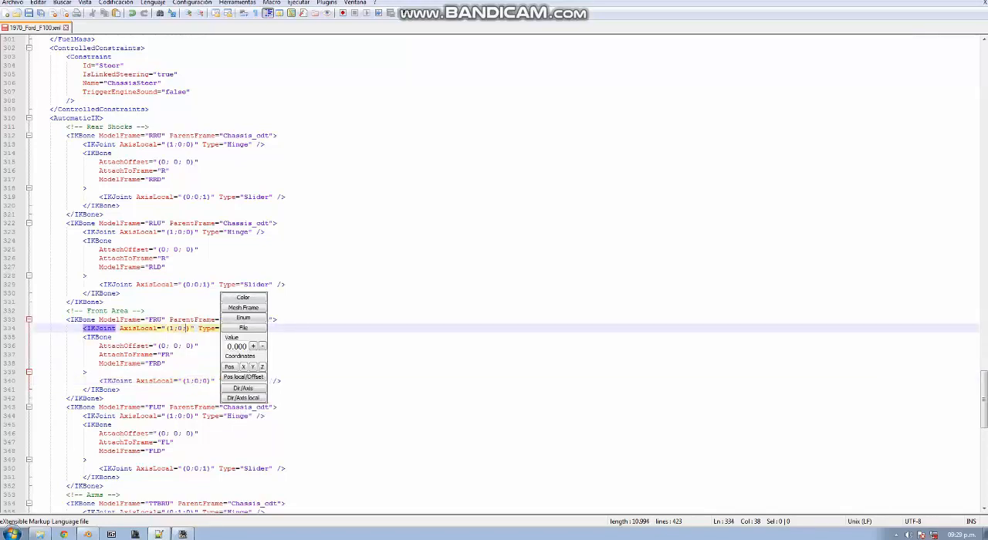
{"action": "type", "text": "1"}
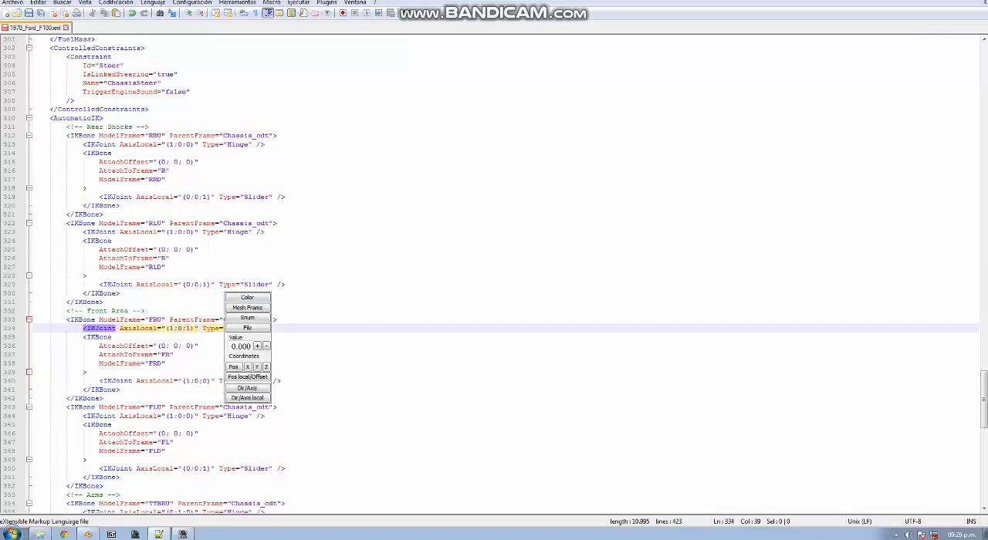
{"action": "key", "text": "BackSpace"}
{"action": "type", "text": "0"}
{"action": "left_click", "coordinate": [200, 346]}
{"action": "key", "text": "ctrl+s"}
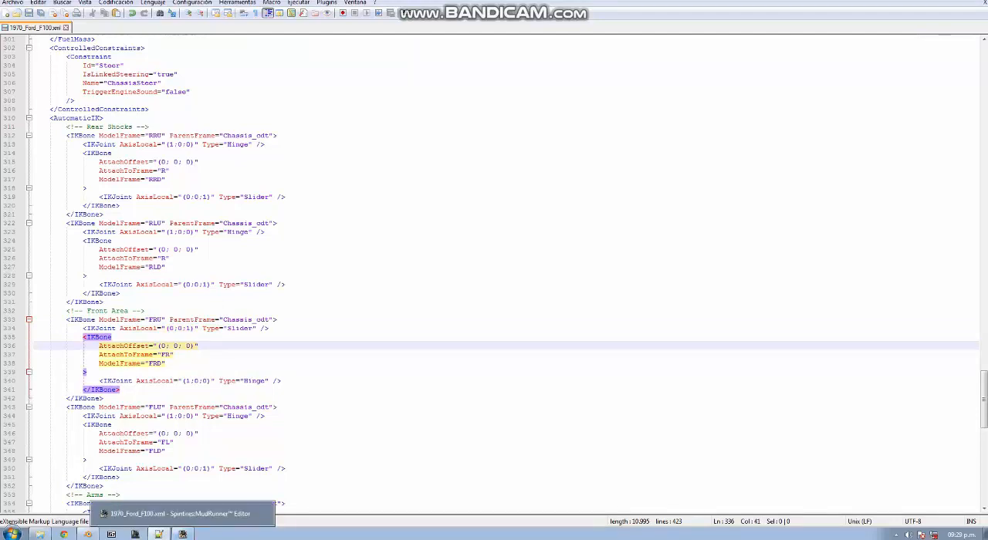
{"action": "left_click", "coordinate": [79, 320]}
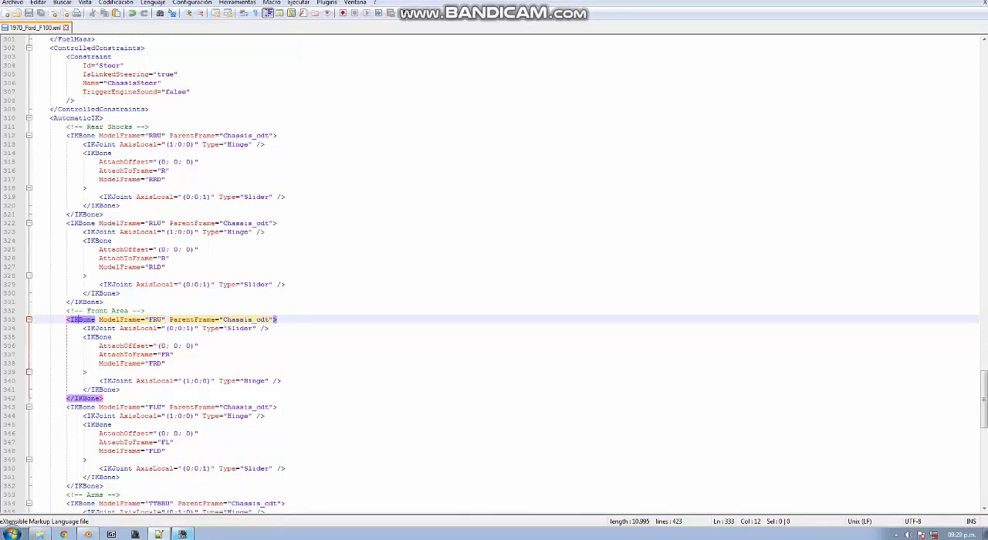
Switch to the MudRunner Editor, reload the truck XML, and check the front springs with the new joint axes
{"action": "left_click", "coordinate": [184, 534]}
{"action": "key", "text": "Return"}
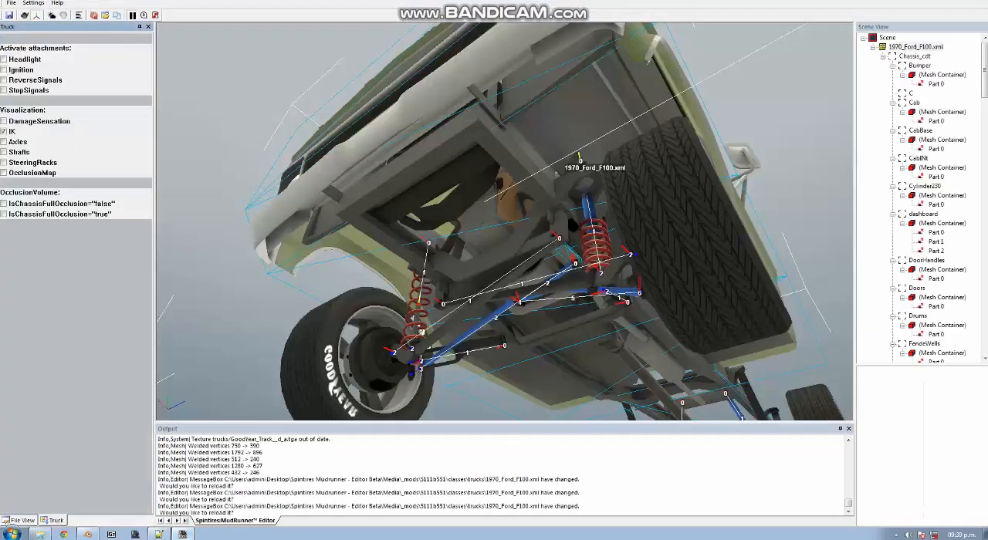
{"action": "middle_click_drag", "start_coordinate": [493, 224], "coordinate": [521, 250], "text": "alt"}
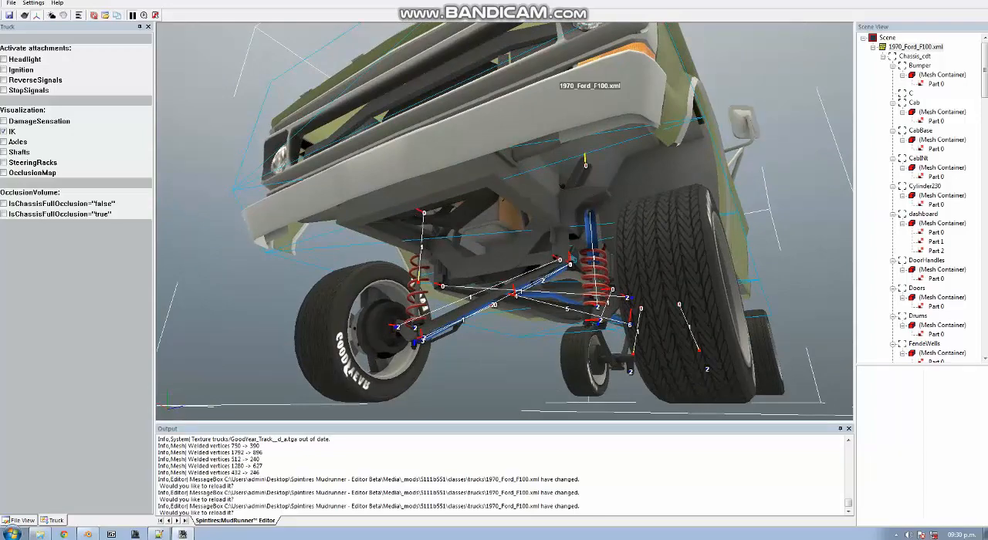
{"action": "mouse_move", "coordinate": [521, 251]}
{"action": "middle_mouse_down", "text": "alt"}
{"action": "mouse_move", "coordinate": [512, 220]}
{"action": "mouse_move", "coordinate": [514, 236]}
{"action": "middle_mouse_up", "text": "alt"}
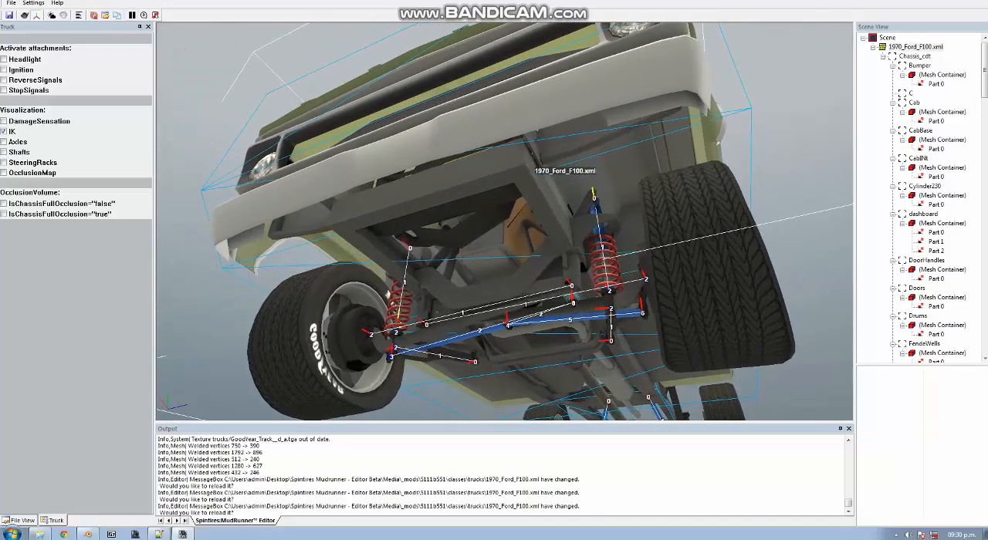
{"action": "middle_click_drag", "start_coordinate": [514, 235], "coordinate": [510, 262], "text": "alt"}
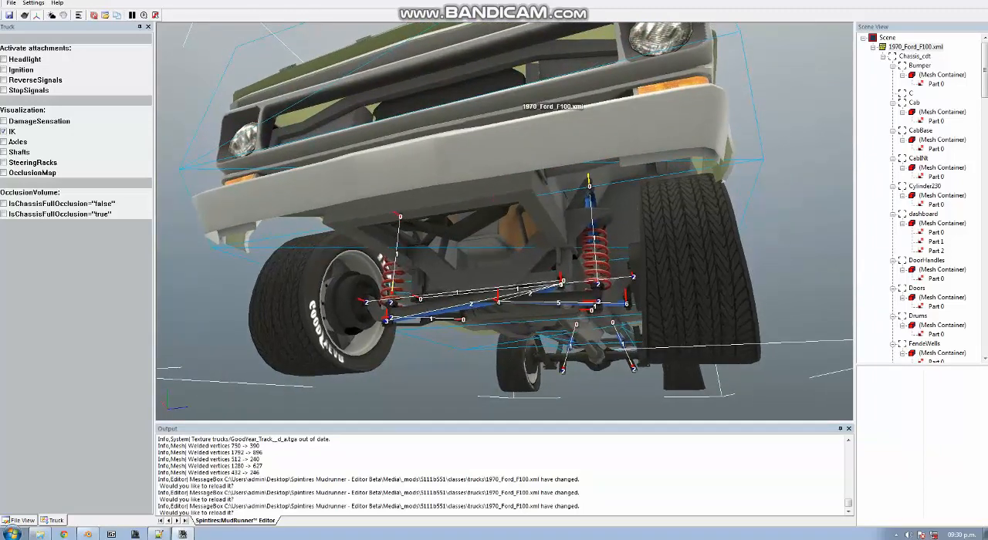
{"action": "middle_click_drag", "start_coordinate": [510, 262], "coordinate": [494, 224], "text": "alt"}
{"action": "left_click", "coordinate": [159, 534]}
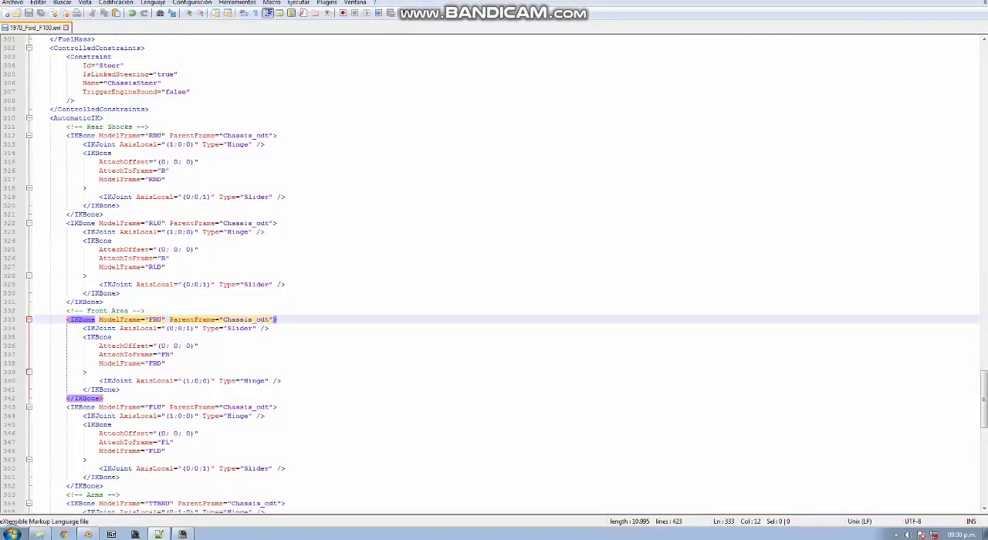
{"action": "left_click", "coordinate": [183, 534]}
{"action": "middle_click_drag", "start_coordinate": [502, 232], "coordinate": [559, 253], "text": "alt"}
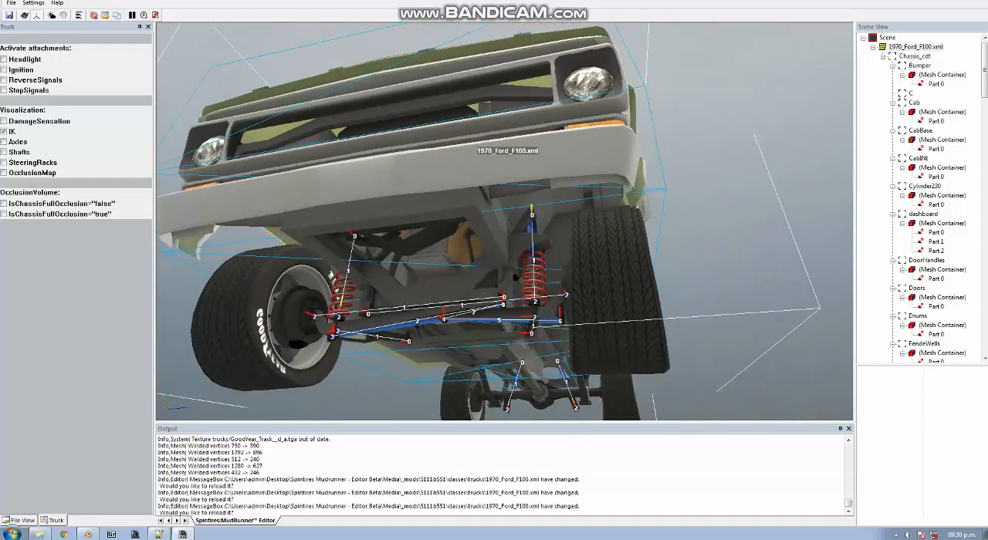
Switch to Blender, isolate the SpringF mesh in local view, and enter Edit Mode with its weights shown in wireframe
{"action": "left_click", "coordinate": [88, 534]}
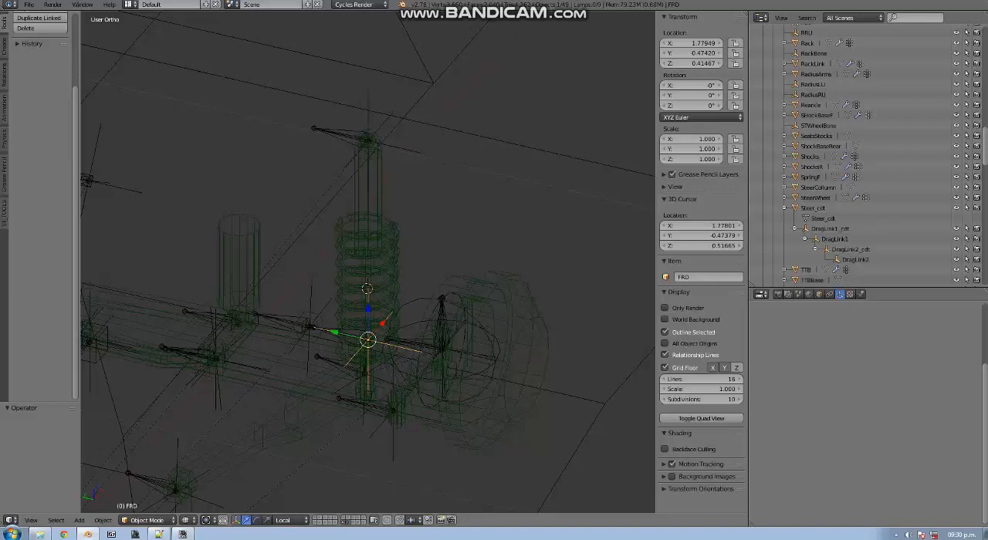
{"action": "right_click", "coordinate": [386, 267]}
{"action": "key", "text": "KP_Divide"}
{"action": "mouse_move", "coordinate": [386, 267]}
{"action": "middle_mouse_down"}
{"action": "mouse_move", "coordinate": [456, 276]}
{"action": "mouse_move", "coordinate": [334, 273]}
{"action": "middle_mouse_up"}
{"action": "key", "text": "KP_1"}
{"action": "key", "text": "Tab"}
{"action": "key", "text": "z"}
{"action": "key", "text": "a"}
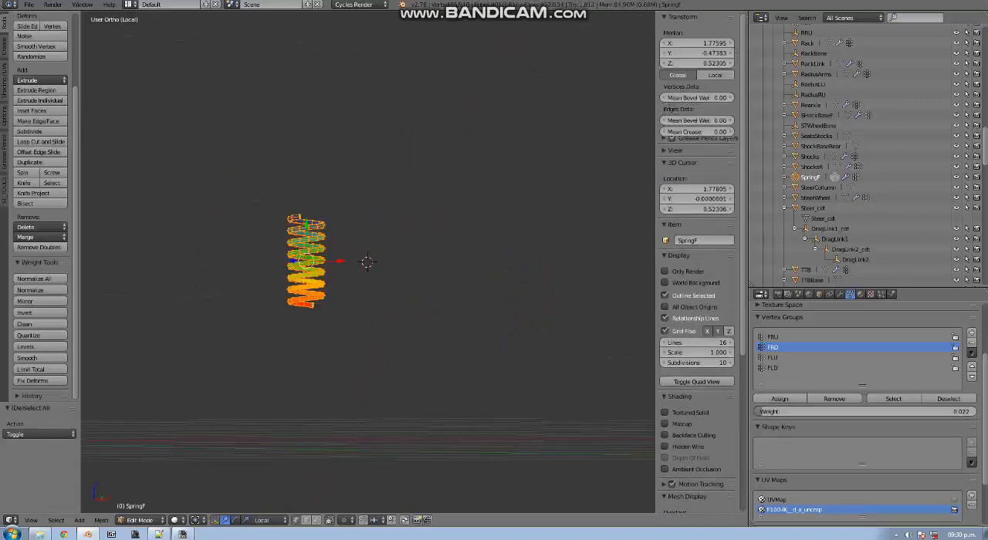
{"action": "key", "text": "a"}
{"action": "key", "text": "z"}
{"action": "scroll", "coordinate": [367, 263], "scroll_direction": "up", "scroll_amount": 4}
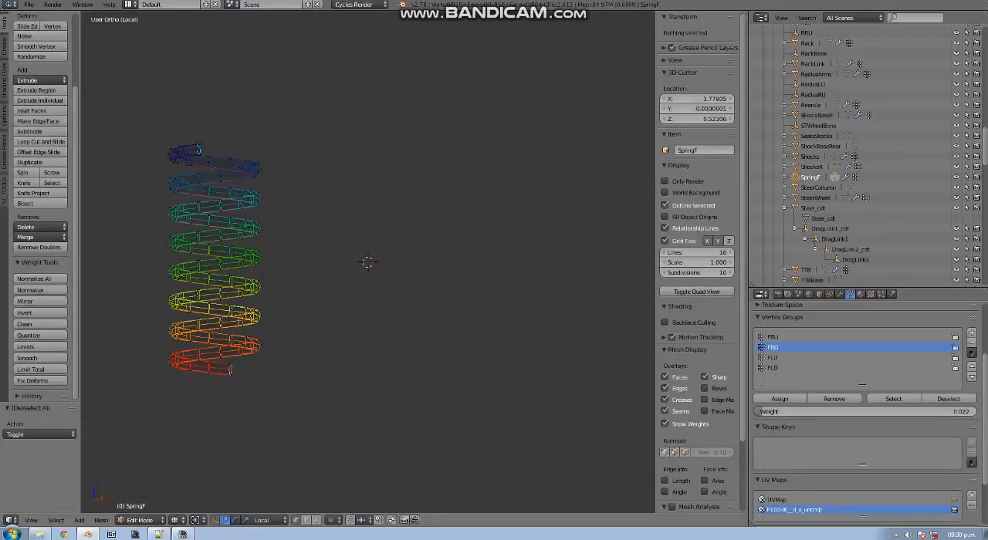
Snap the 3D cursor to the centre of the whole spring mesh and display the weights of the FRU vertex group
{"action": "key", "text": "a"}
{"action": "scroll", "coordinate": [263, 306], "scroll_direction": "down", "scroll_amount": 6}
{"action": "scroll", "coordinate": [263, 306], "scroll_direction": "up", "scroll_amount": 5}
{"action": "key", "text": "shift+s"}
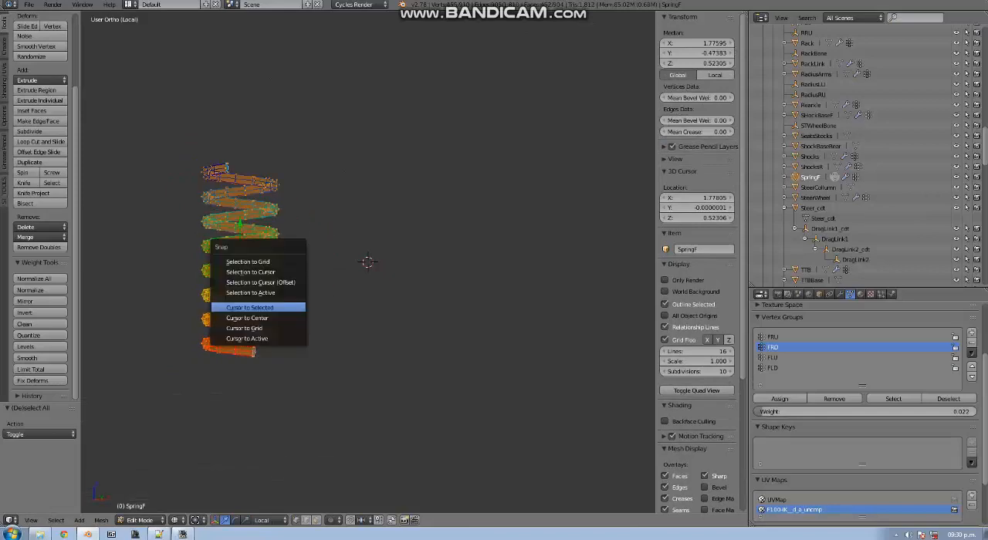
{"action": "left_click", "coordinate": [263, 307]}
{"action": "key", "text": "KP_Decimal"}
{"action": "key", "text": "a"}
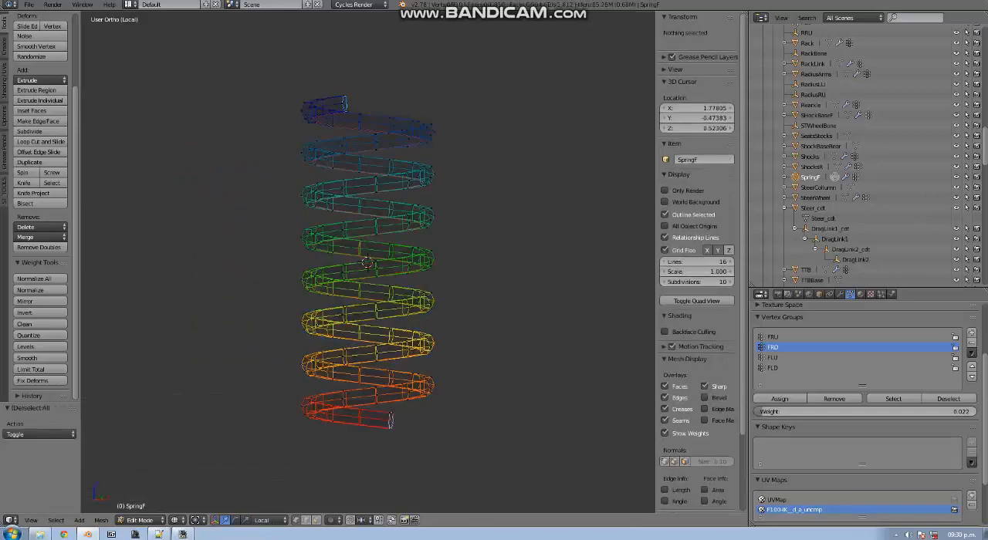
{"action": "middle_click_drag", "start_coordinate": [262, 306], "coordinate": [280, 285]}
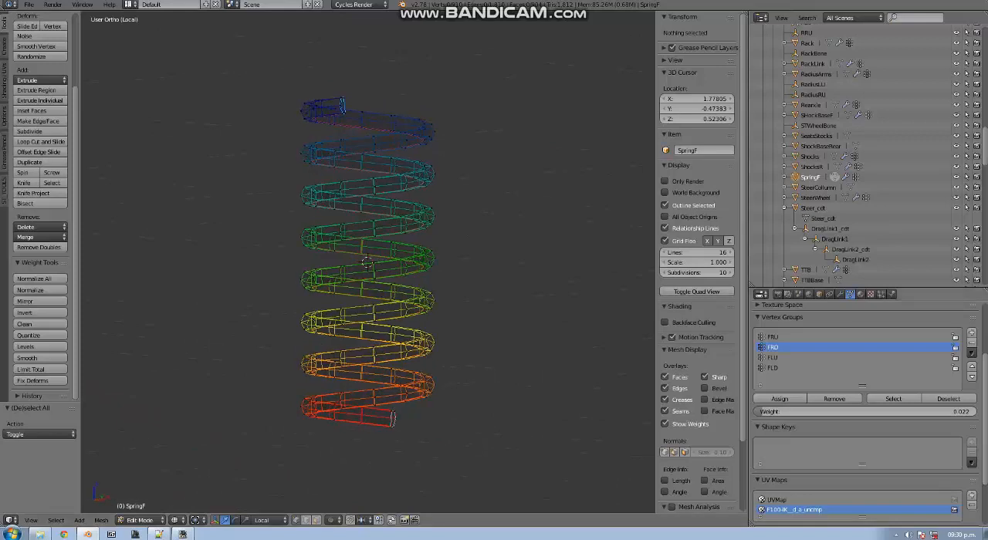
{"action": "left_click", "coordinate": [802, 337]}
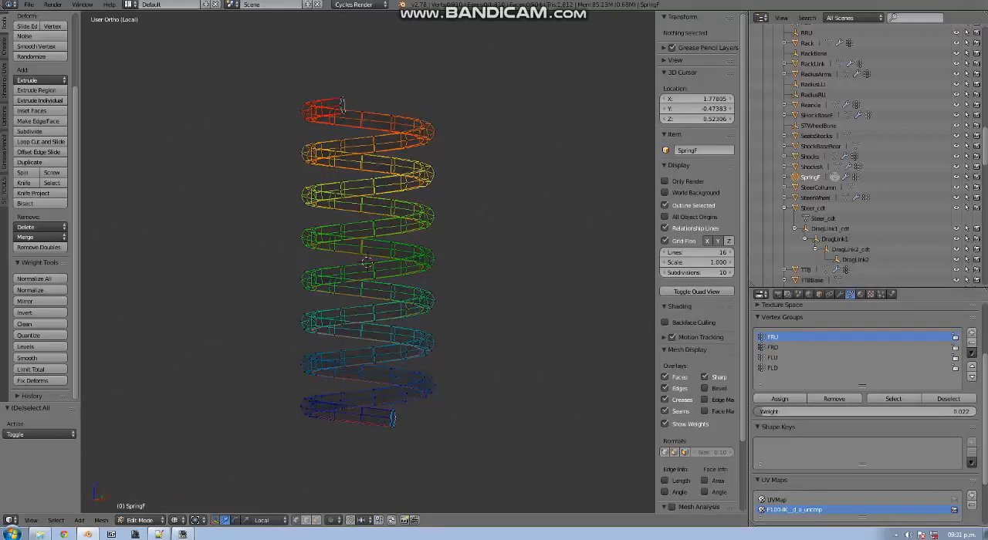
Launch Number Paster.exe from the editor's 3rdParty folder and return to the spring mesh in Blender
{"action": "left_click", "coordinate": [38, 534]}
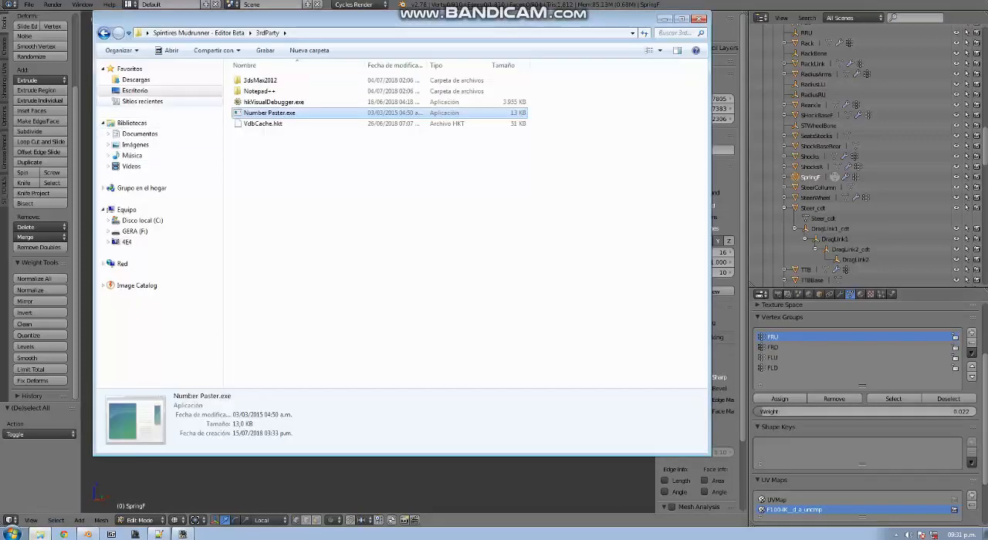
{"action": "key", "text": "Return"}
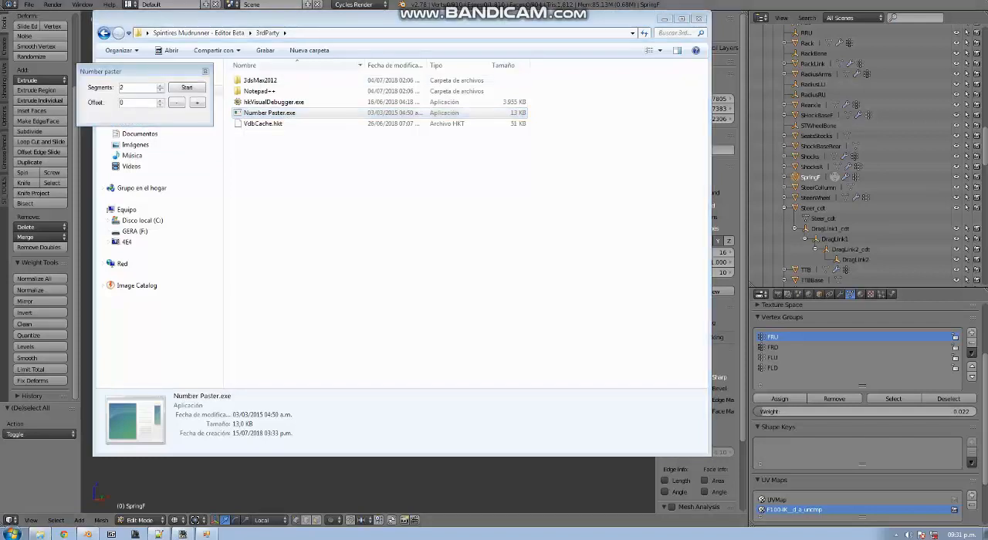
{"action": "left_click", "coordinate": [664, 18]}
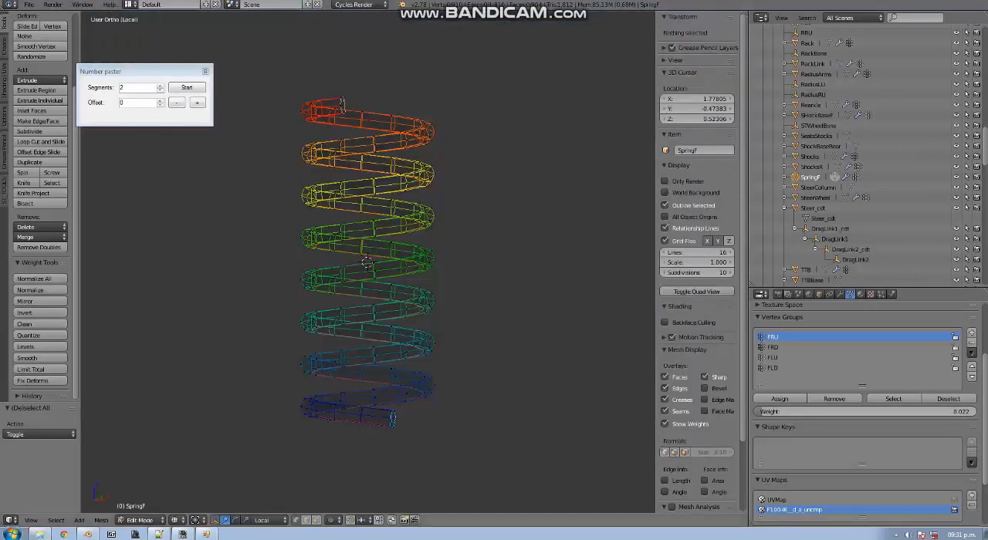
{"action": "left_click", "coordinate": [376, 265]}
{"action": "middle_click_drag", "start_coordinate": [376, 266], "coordinate": [393, 296]}
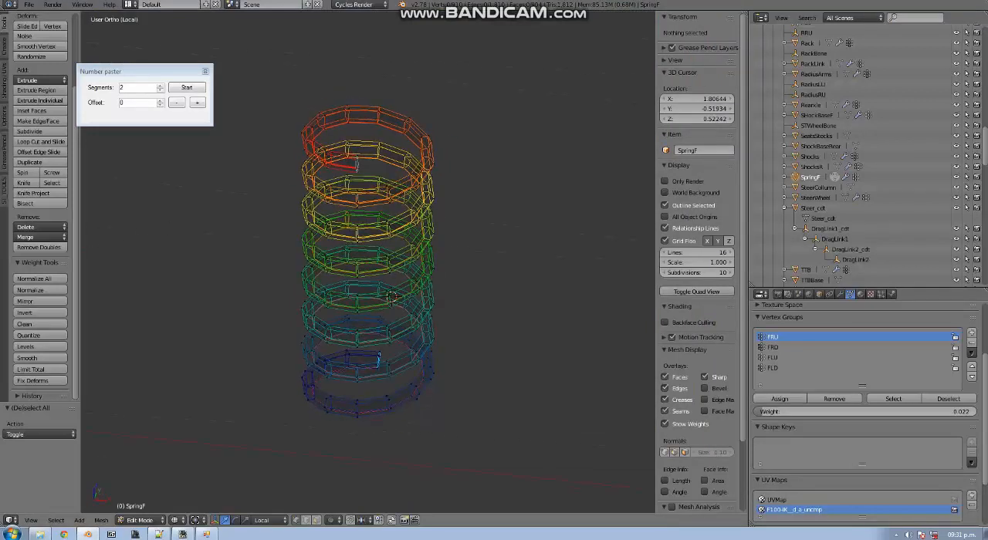
{"action": "left_click", "coordinate": [122, 87]}
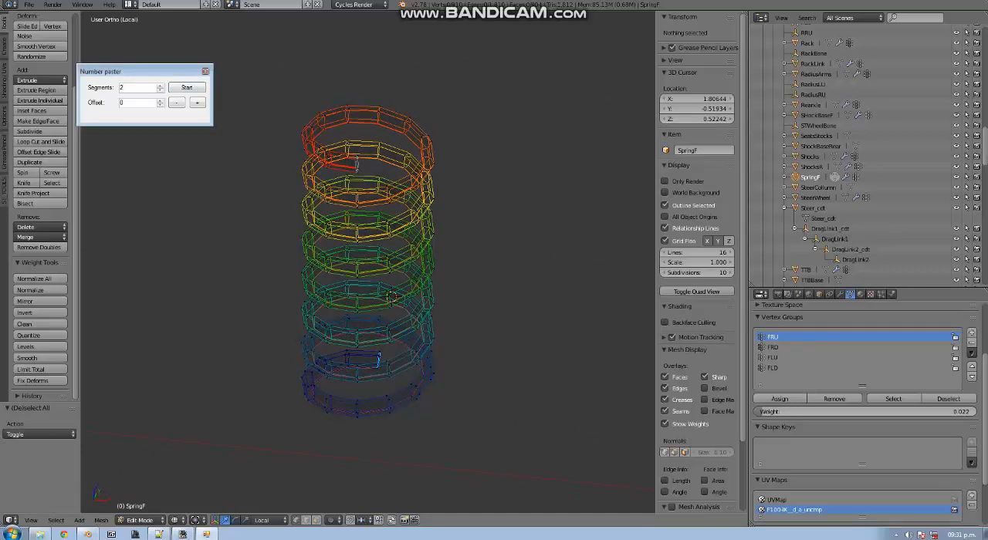
{"action": "left_click", "coordinate": [319, 167]}
{"action": "middle_click_drag", "start_coordinate": [319, 167], "coordinate": [397, 107]}
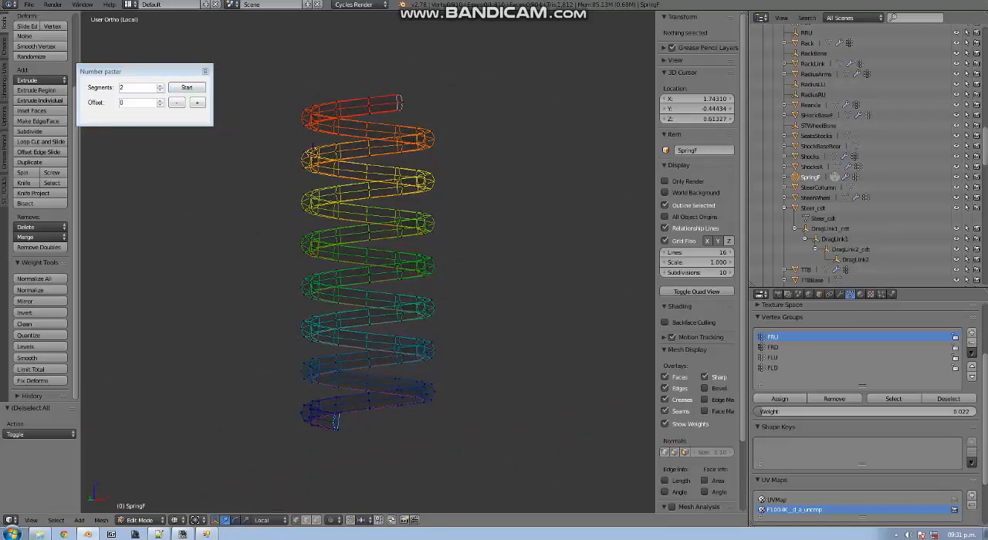
Set the number of segments in Number Paster to 92 and start it
{"action": "left_click", "coordinate": [141, 87]}
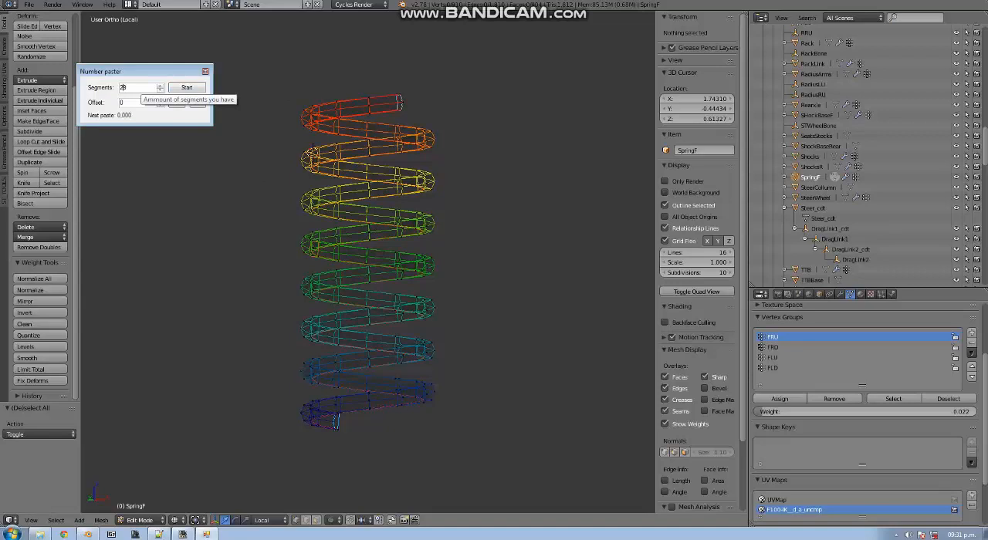
{"action": "key", "text": "BackSpace"}
{"action": "key", "text": "BackSpace"}
{"action": "type", "text": "81"}
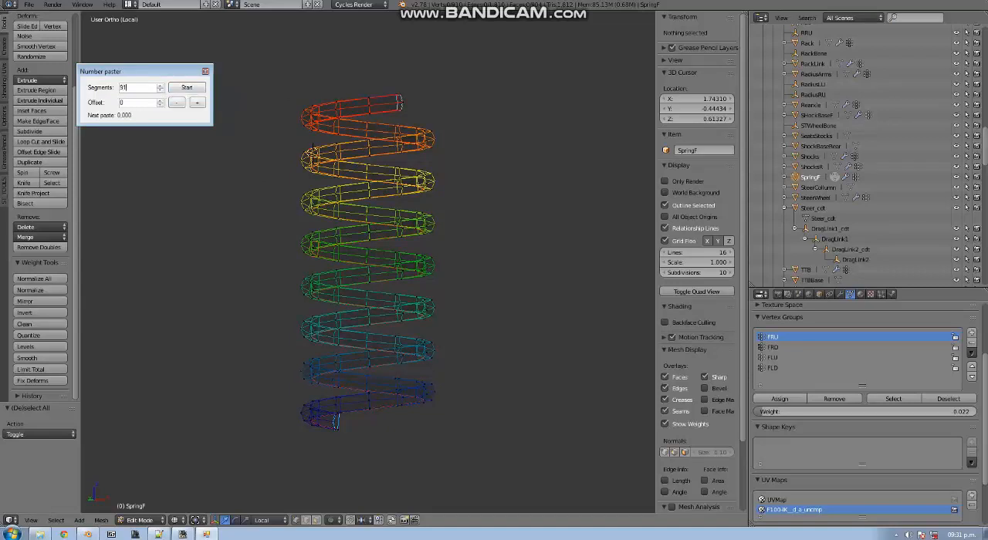
{"action": "type", "text": "0"}
{"action": "key", "text": "Return"}
{"action": "key", "text": "Return"}
Switch to Notepad++ and examine the AutomaticIK section, from the rear shock bones to the nested Drag Link bones
{"action": "left_click", "coordinate": [159, 534]}
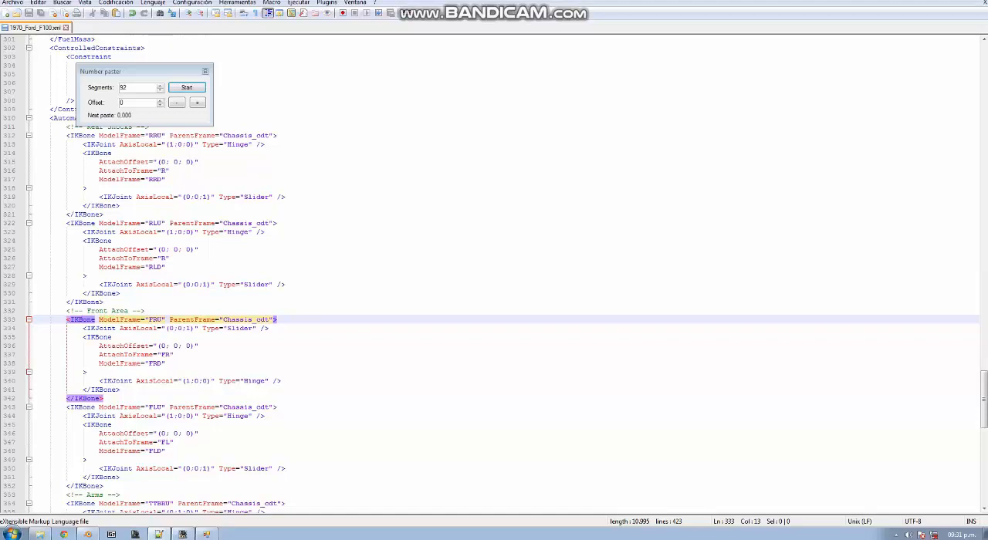
{"action": "left_click", "coordinate": [57, 118]}
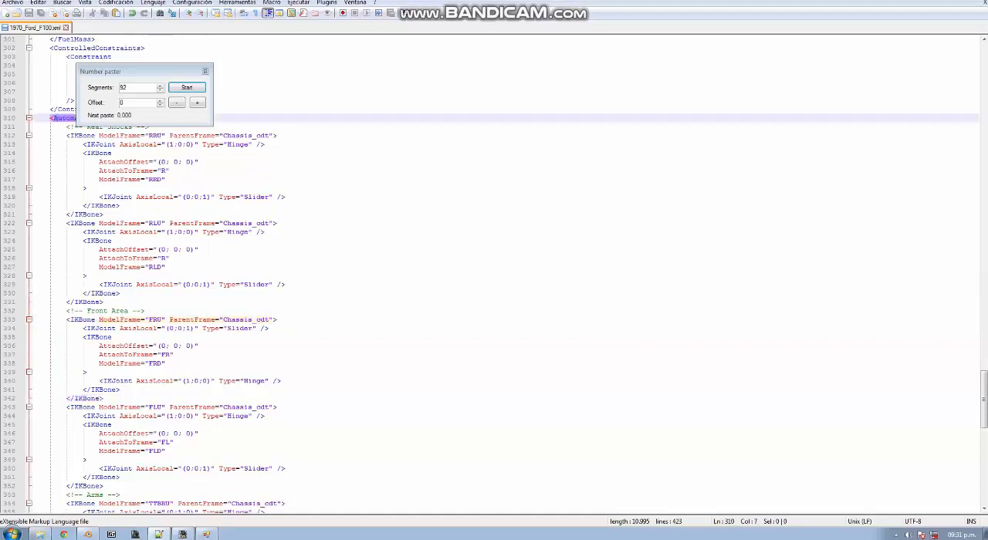
{"action": "left_click_drag", "start_coordinate": [139, 72], "coordinate": [534, 87]}
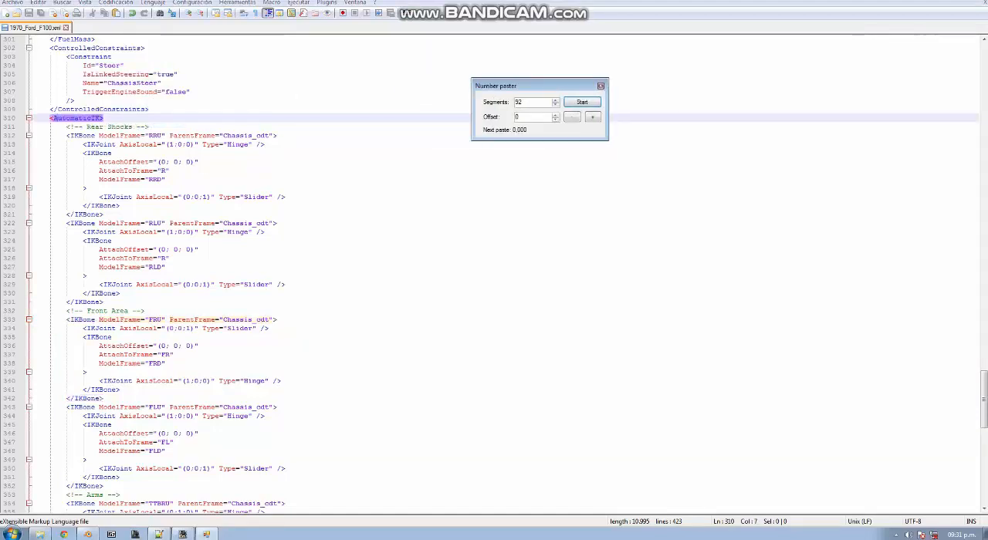
{"action": "left_click", "coordinate": [79, 135]}
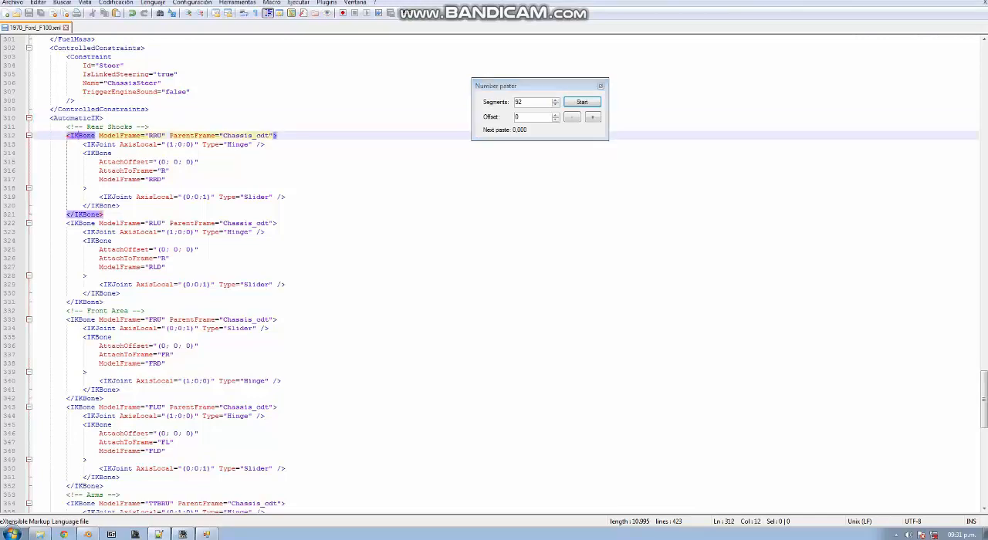
{"action": "scroll", "coordinate": [80, 135], "scroll_direction": "down", "scroll_amount": 20}
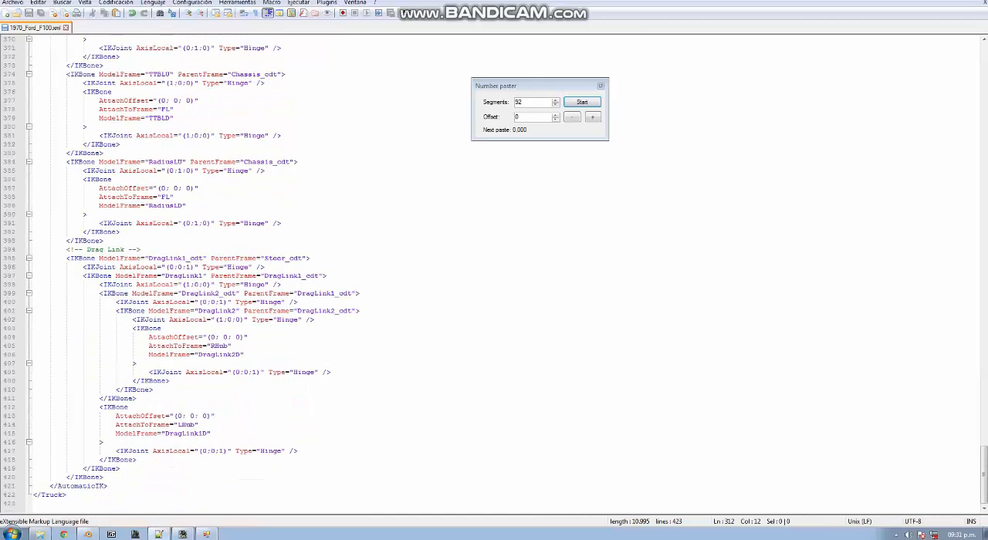
{"action": "left_click", "coordinate": [82, 259]}
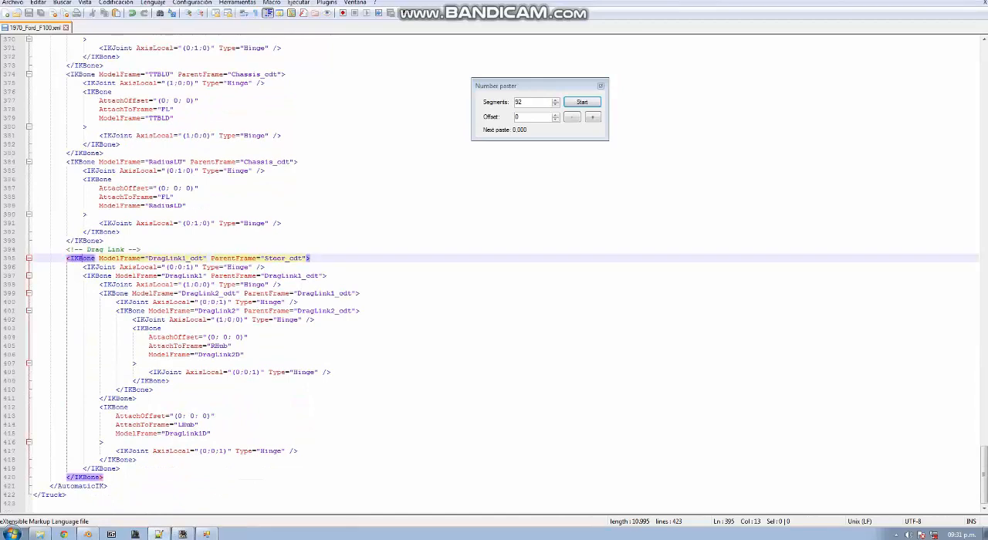
{"action": "left_click", "coordinate": [102, 276]}
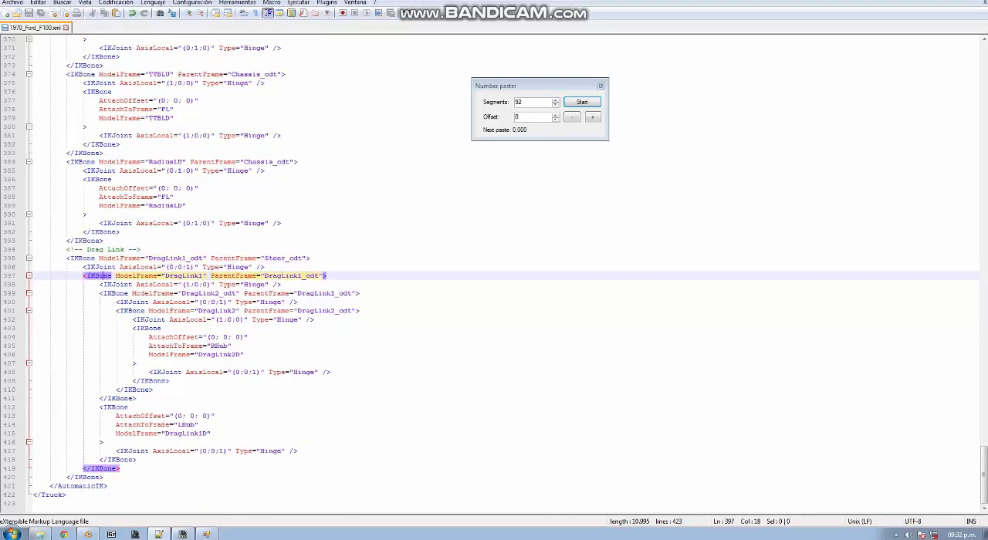
{"action": "left_click", "coordinate": [119, 294]}
{"action": "left_click", "coordinate": [136, 311]}
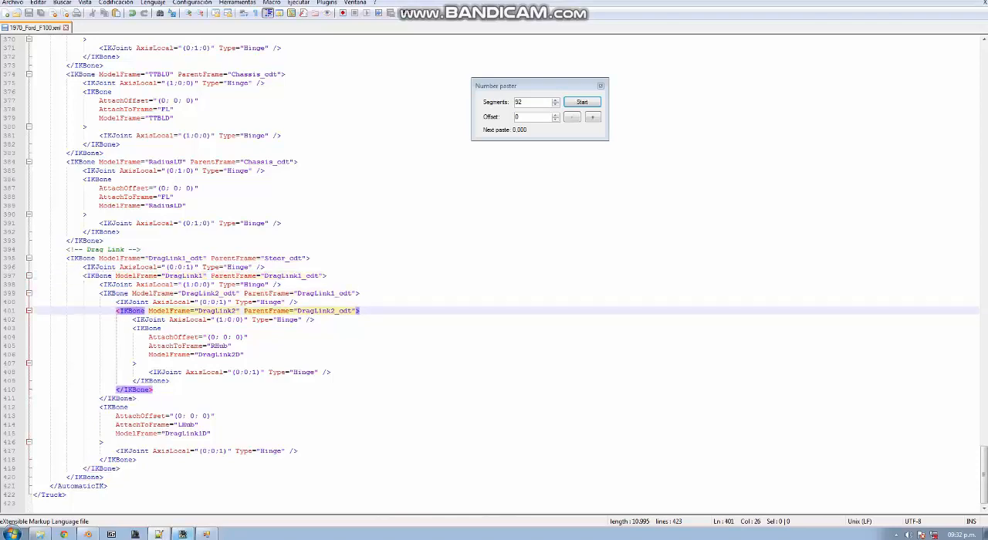
Switch to the MudRunner Editor and examine the truck's front suspension and drag link IK bones from below and from the front
{"action": "left_click", "coordinate": [182, 535]}
{"action": "middle_click_drag", "start_coordinate": [494, 247], "coordinate": [552, 166]}
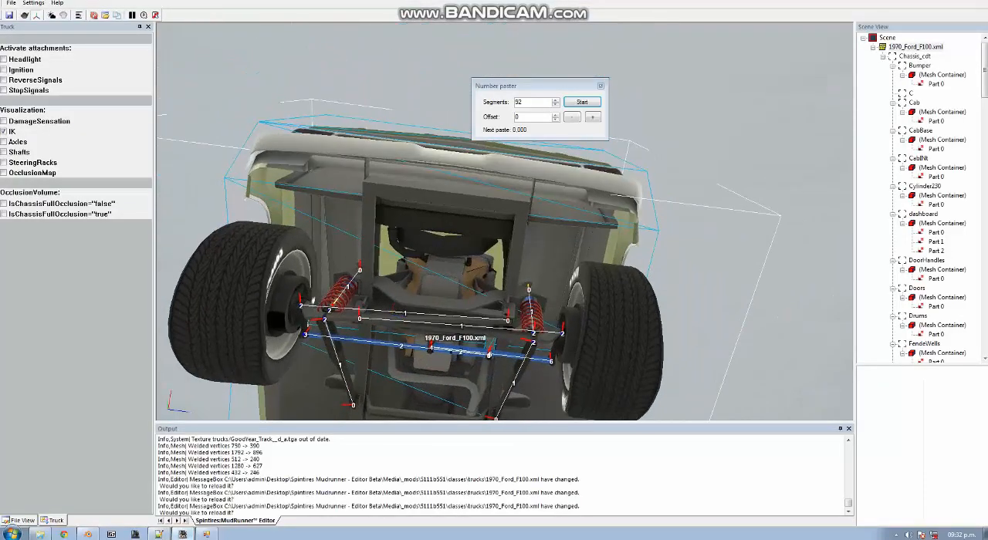
{"action": "middle_click_drag", "start_coordinate": [494, 247], "coordinate": [498, 213]}
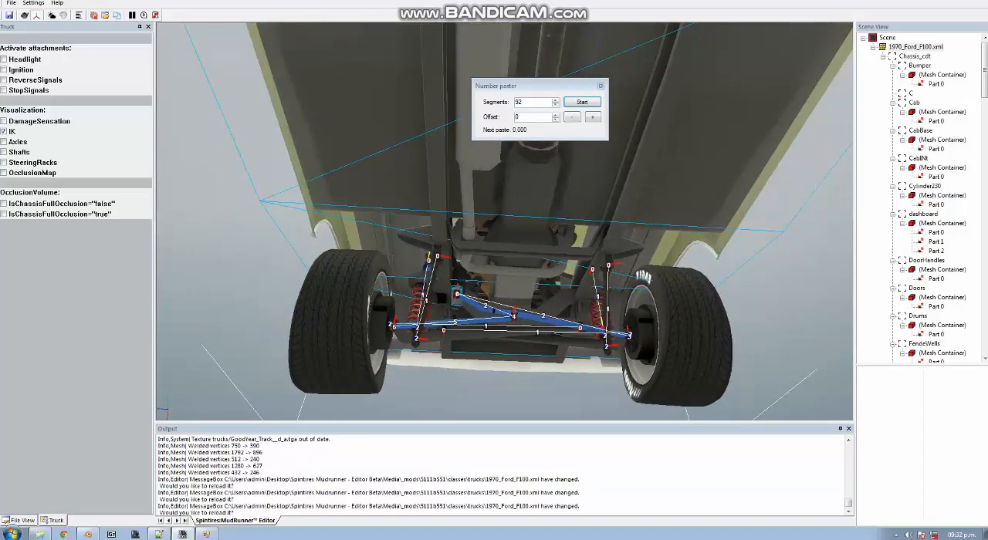
{"action": "middle_click_drag", "start_coordinate": [498, 213], "coordinate": [668, 210]}
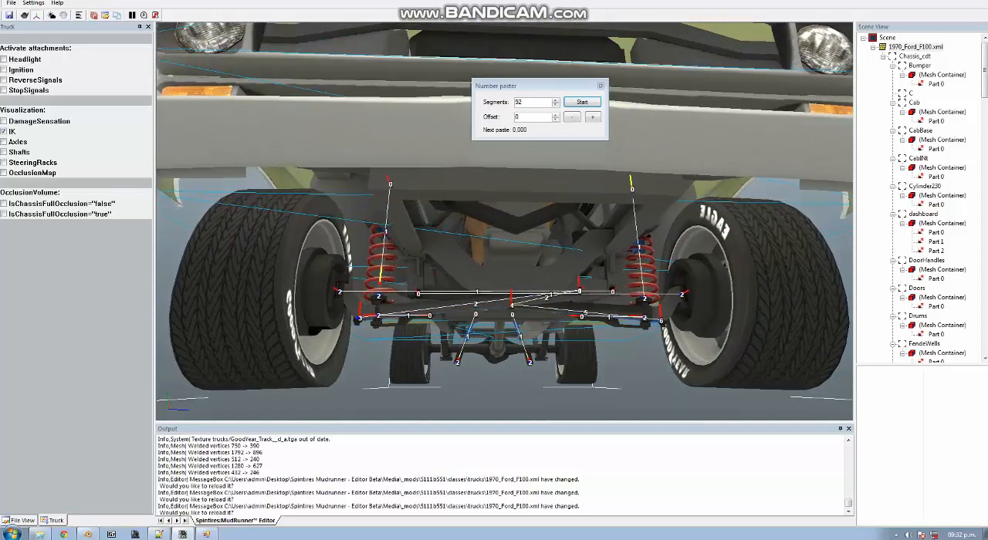
Return to Notepad++ and undo the last edits to the IKJoint of the FRD bone in 1970_Ford_F100.xml
{"action": "left_click", "coordinate": [158, 534]}
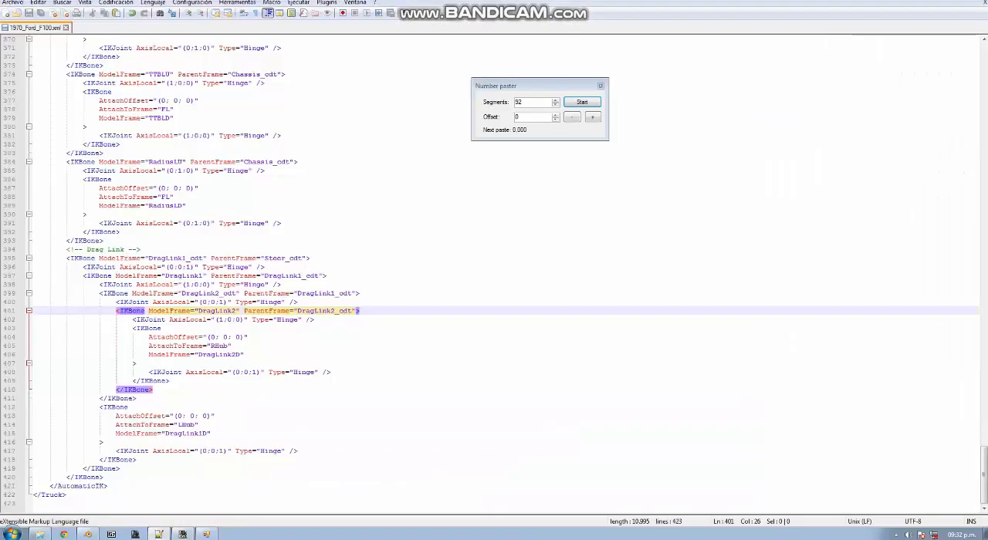
{"action": "key", "text": "ctrl+z"}
{"action": "key", "text": "ctrl+z"}
{"action": "key", "text": "ctrl+z"}
{"action": "key", "text": "ctrl+z"}
{"action": "key", "text": "ctrl+z"}
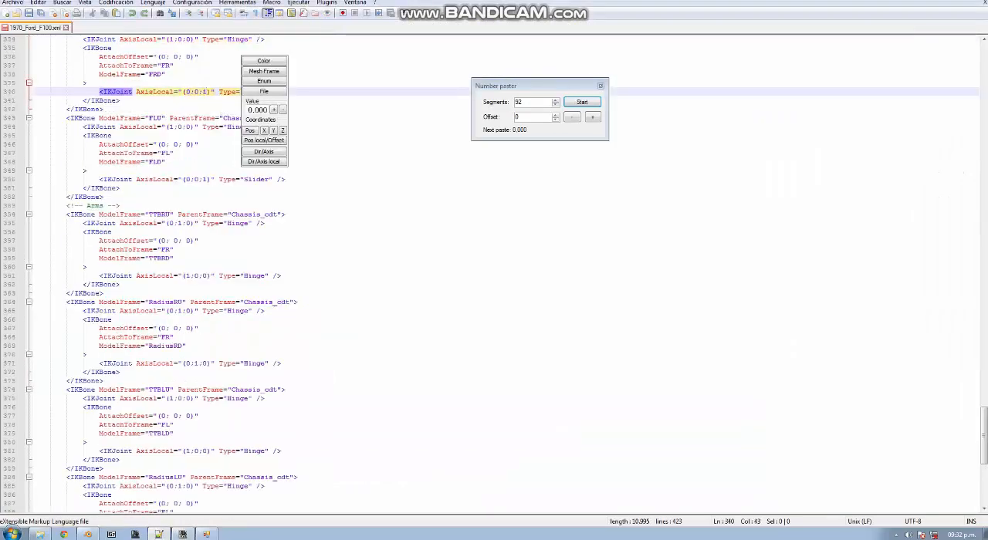
Reload the changed 1970_Ford_F100.xml in the MudRunner Editor and inspect the front springs and IK bones from below
{"action": "left_click", "coordinate": [206, 534]}
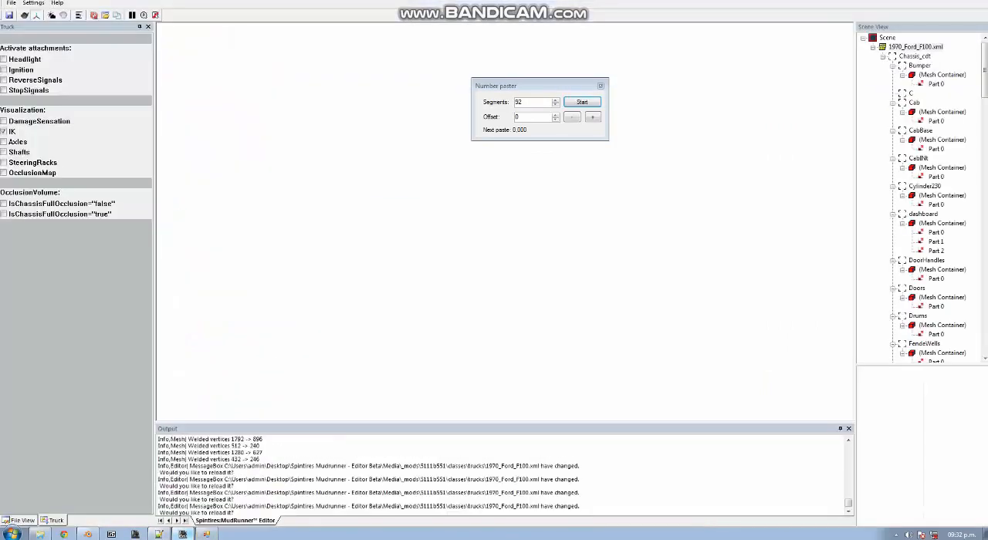
{"action": "key", "text": "Return"}
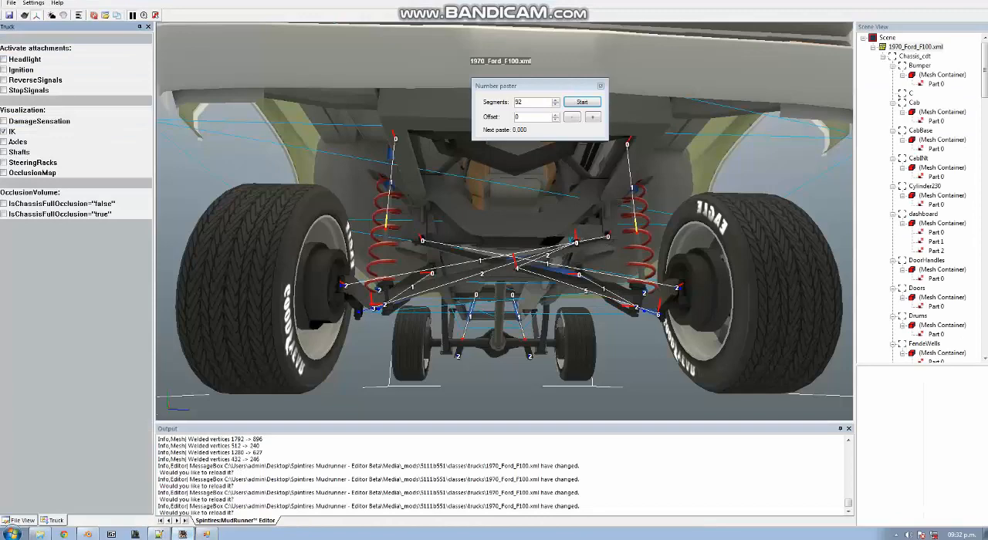
{"action": "middle_click_drag", "start_coordinate": [500, 232], "coordinate": [459, 272]}
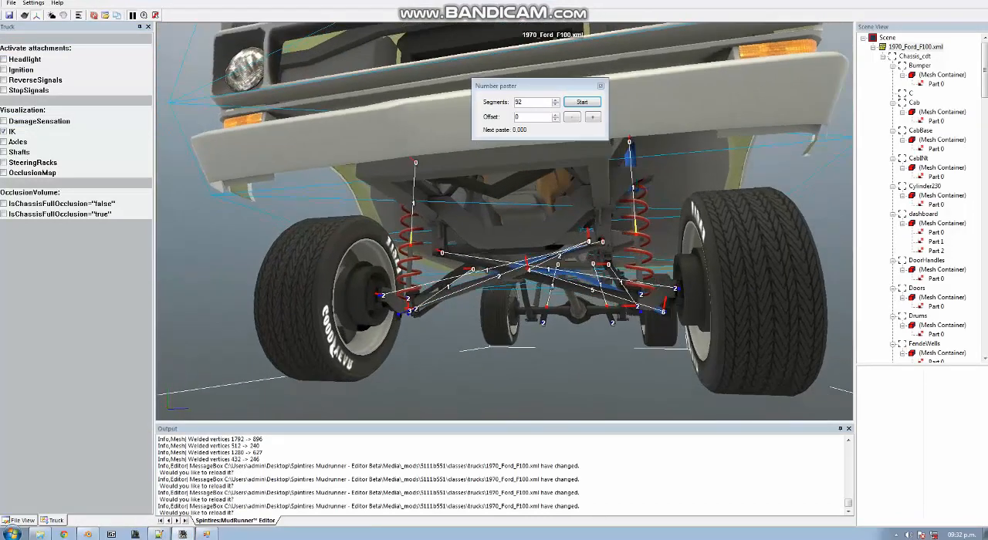
{"action": "middle_click_drag", "start_coordinate": [494, 231], "coordinate": [502, 170]}
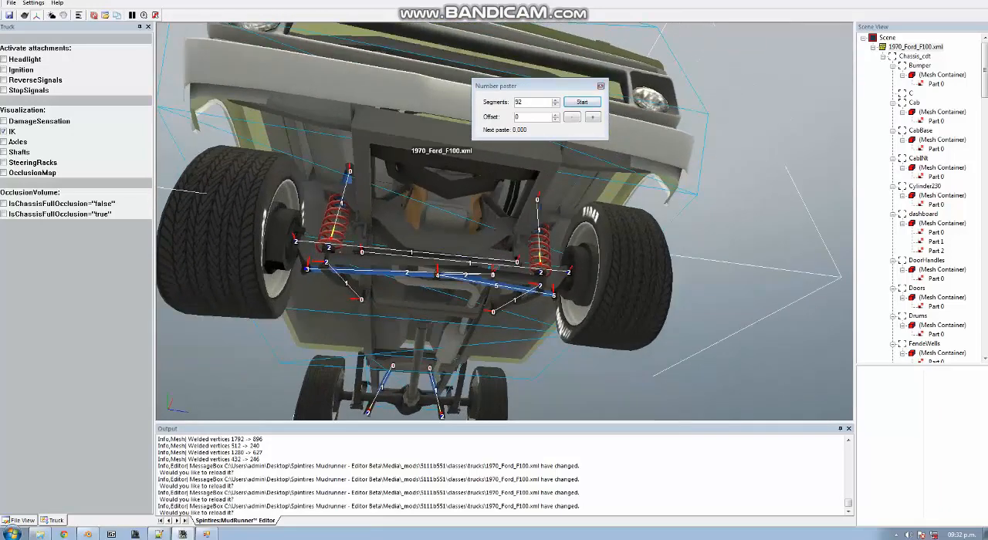